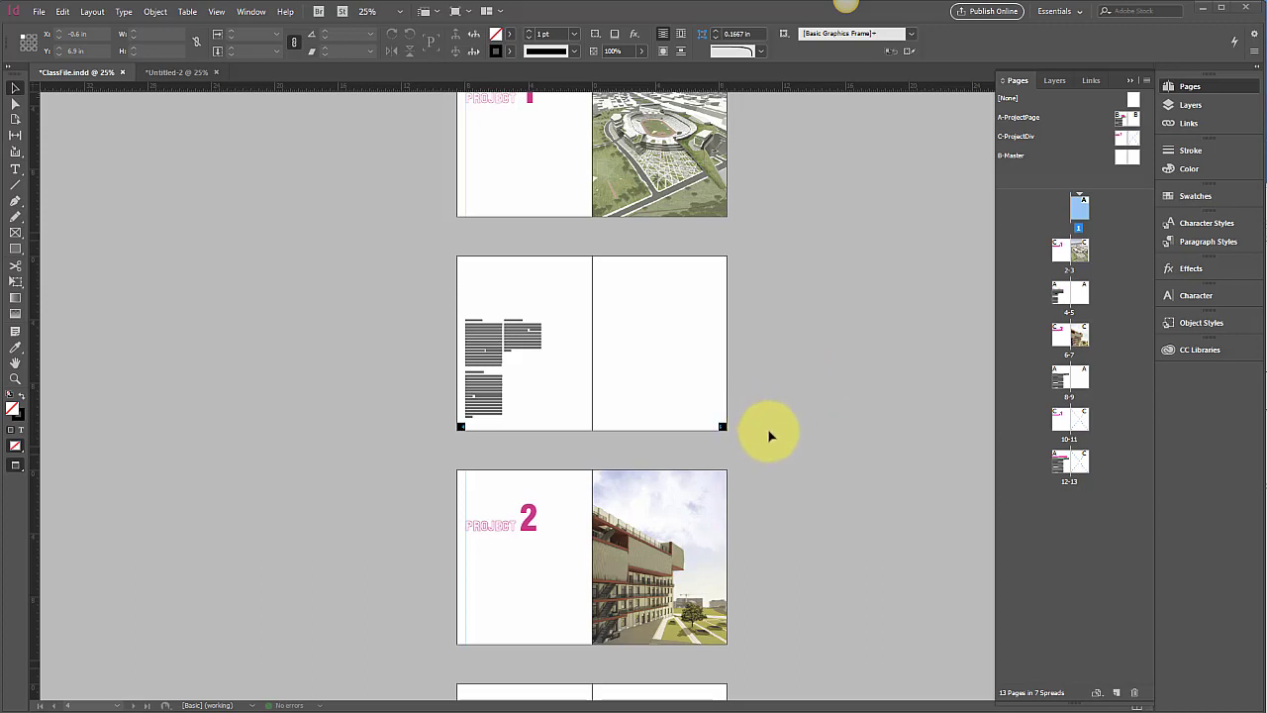
# Scroll to the Project 1 spread and select its full-page stadium image frame
pyautogui.scroll(2, 765, 428)
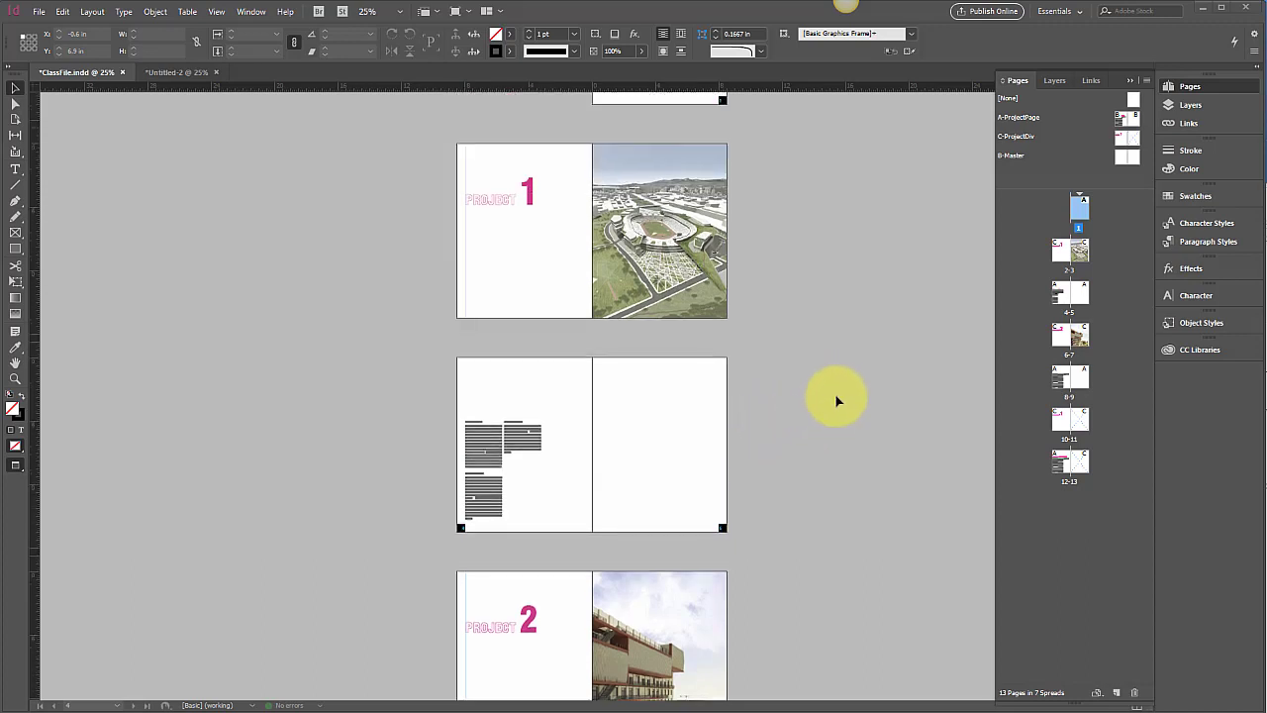
pyautogui.click(913, 346)
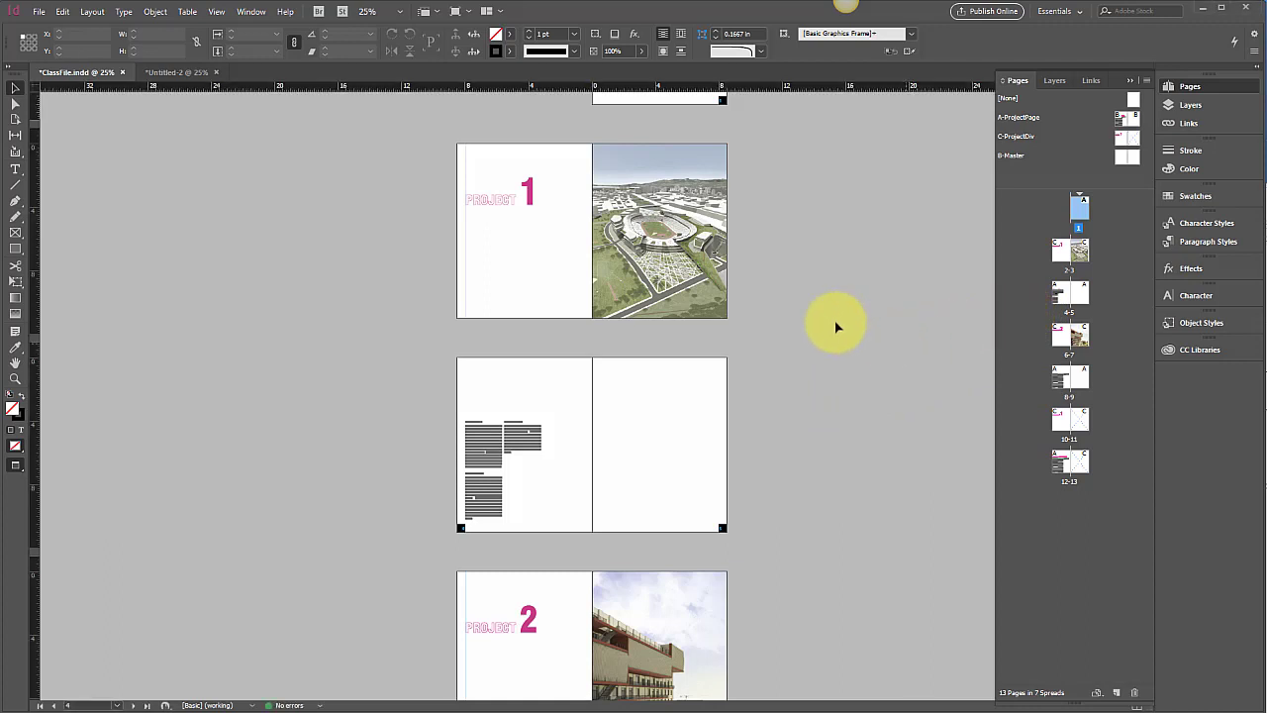
pyautogui.click(667, 281)
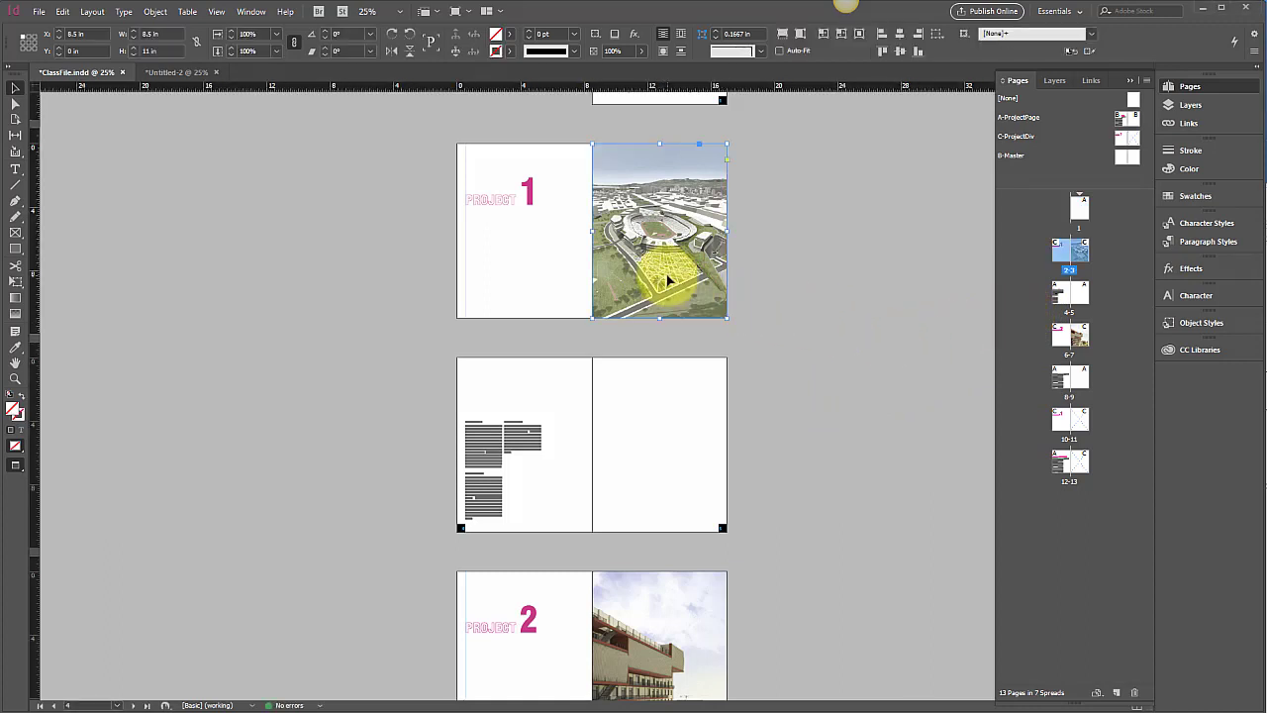
# Zoom to 75% and set the stadium frame's corners to Rounded with a 0.5 in size
pyautogui.hotkey('ctrl', '=')
pyautogui.hotkey('ctrl', '=')
pyautogui.hotkey('ctrl', '=')
pyautogui.hotkey('ctrl', '=')
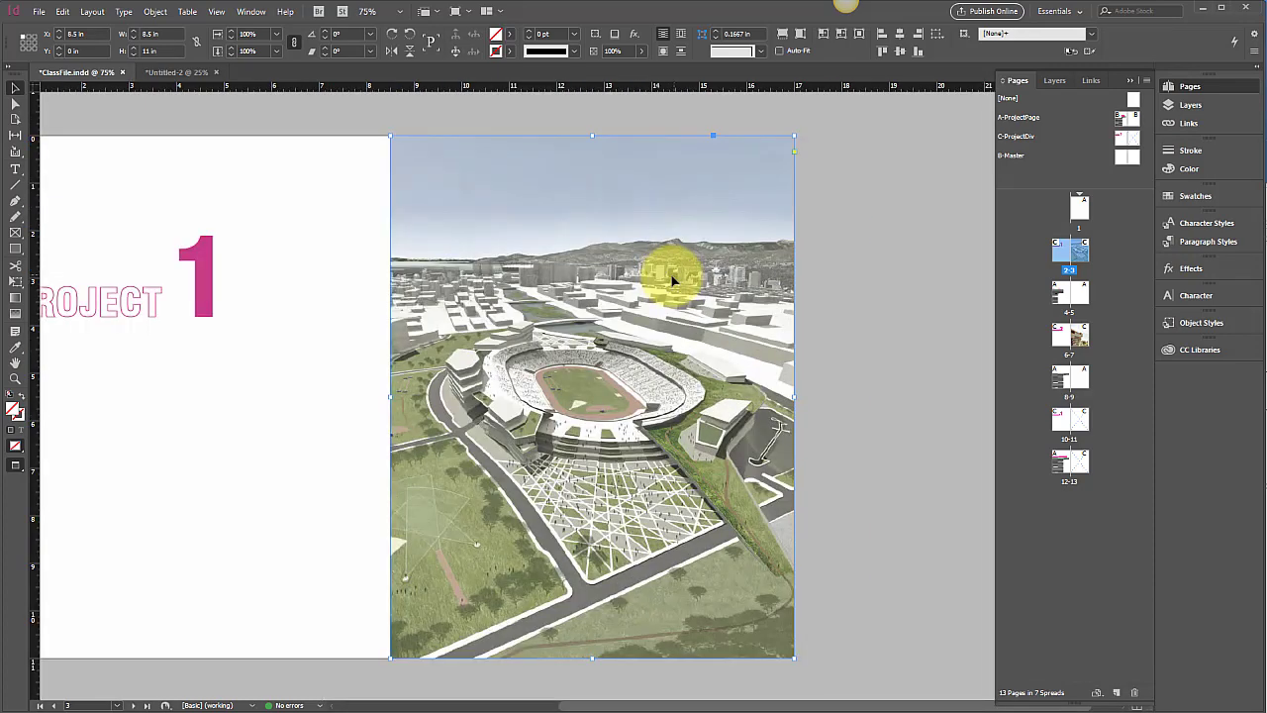
pyautogui.click(760, 51)
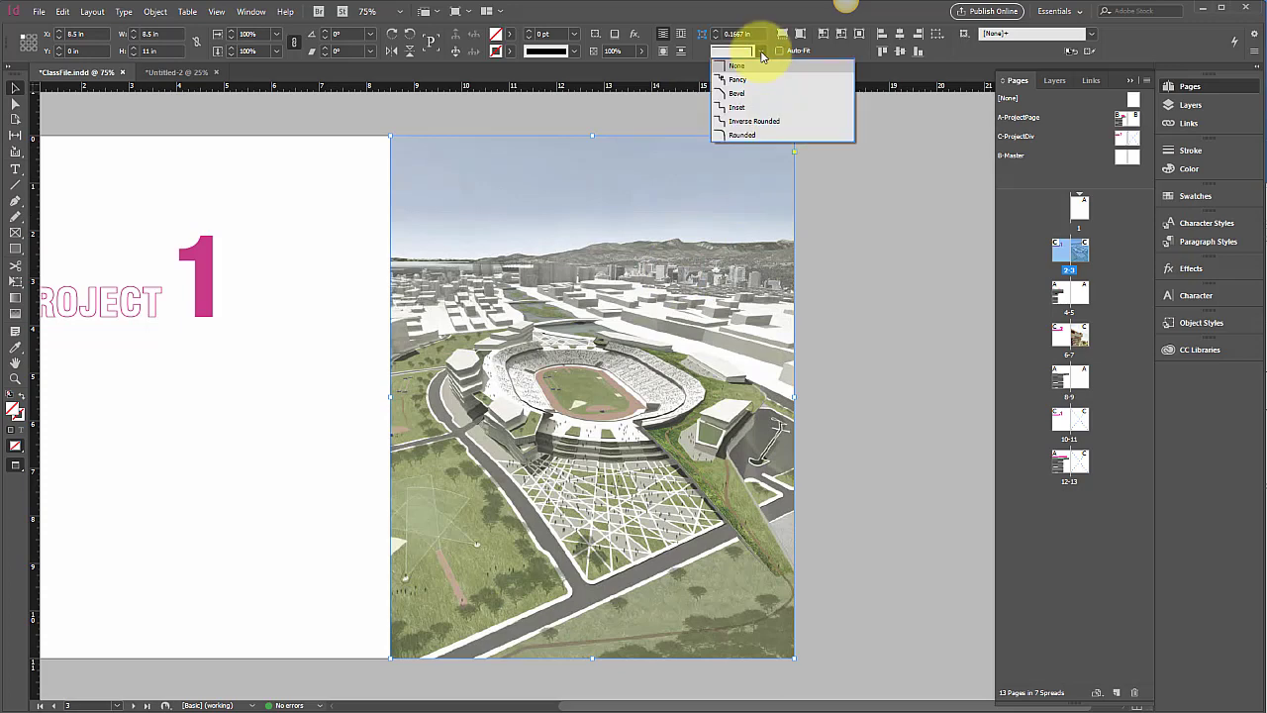
pyautogui.click(730, 134)
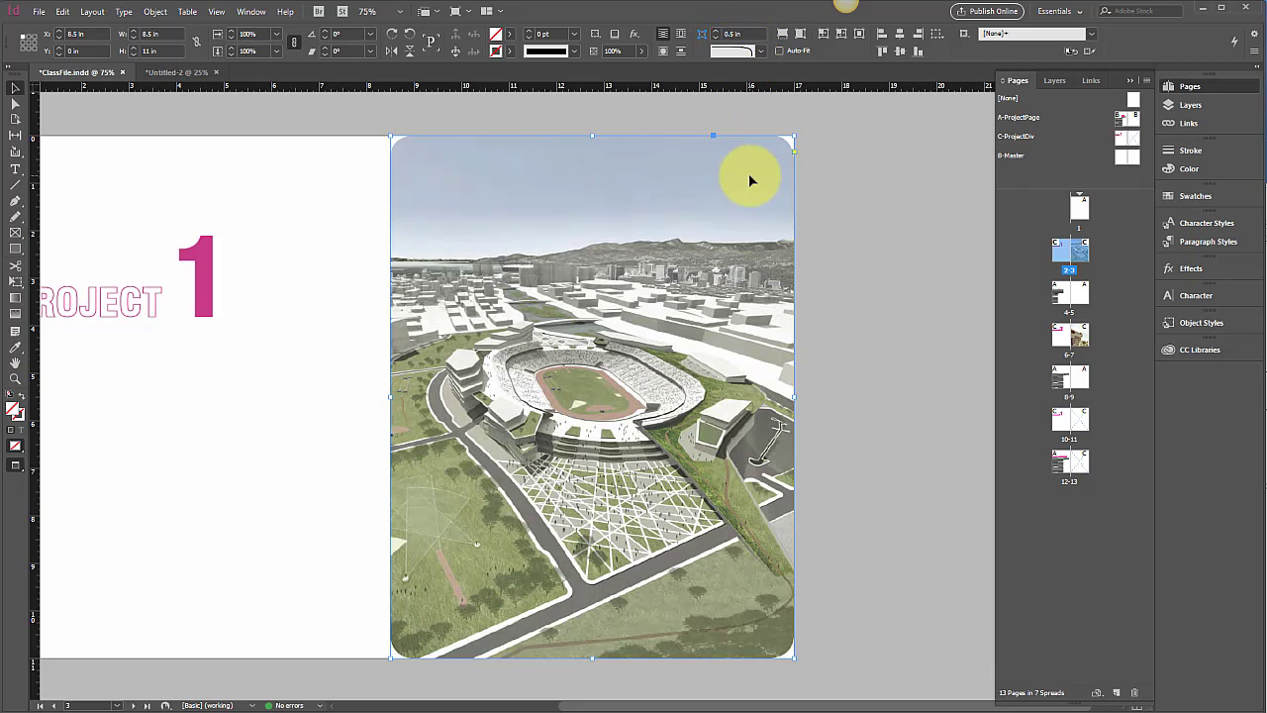
pyautogui.click(750, 51)
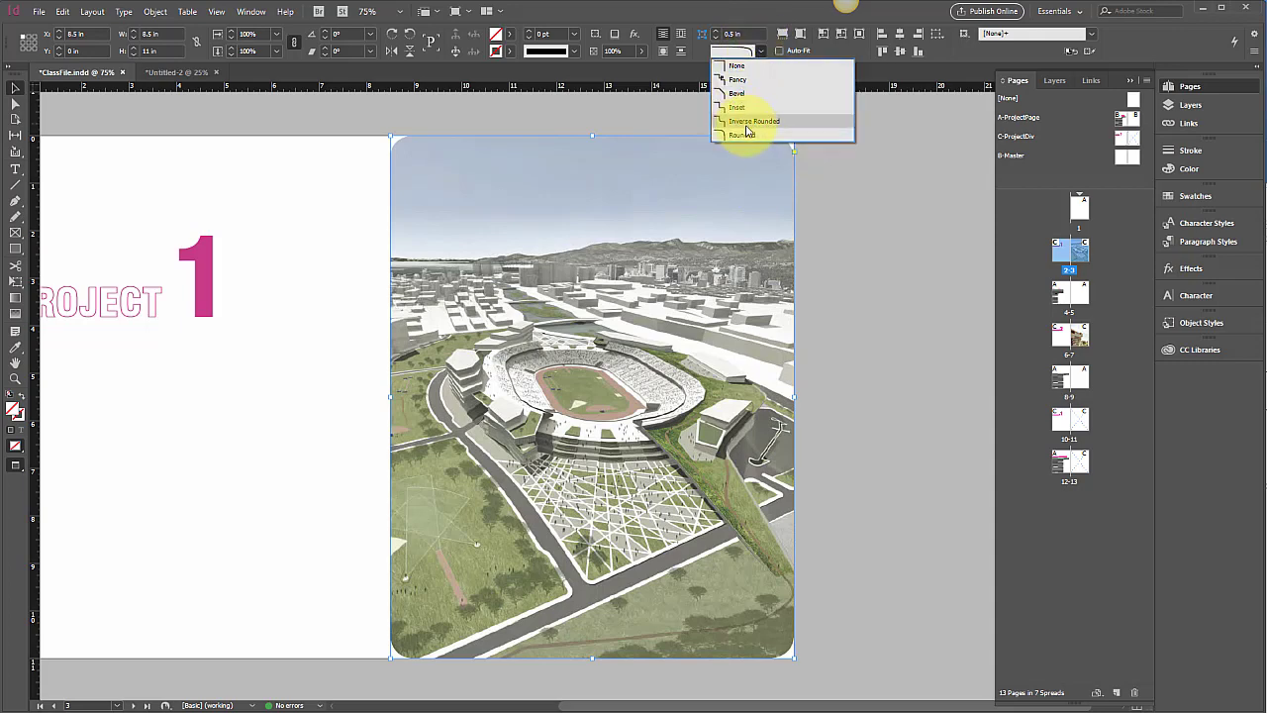
pyautogui.click(741, 136)
pyautogui.click(744, 34)
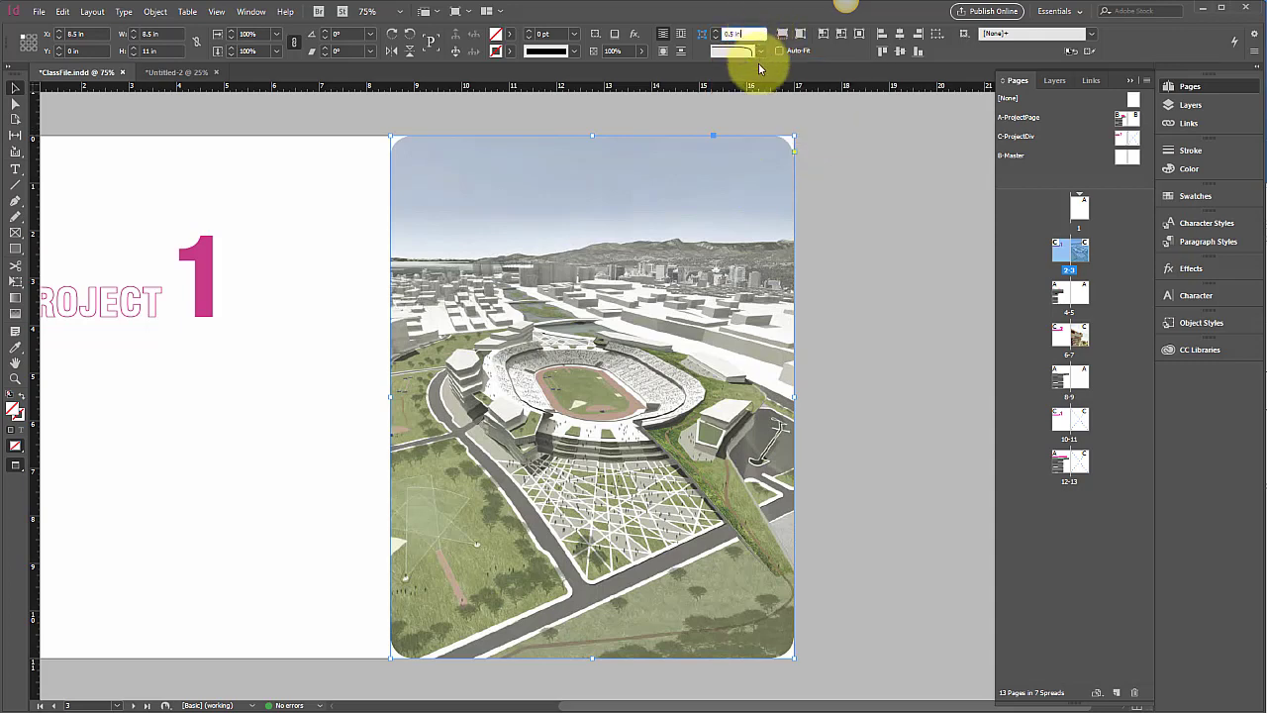
pyautogui.press('Return')
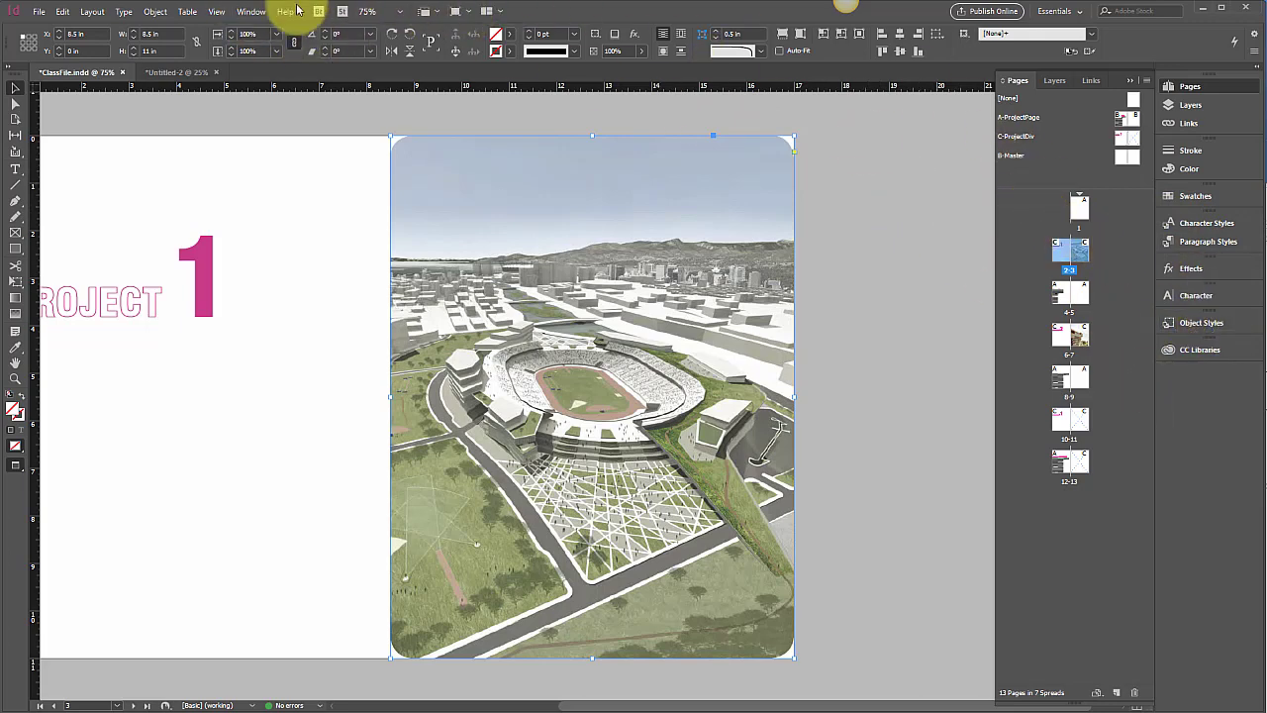
# Create an object style named RoundedCorners from the selected stadium frame in the Object Styles panel
pyautogui.click(247, 13)
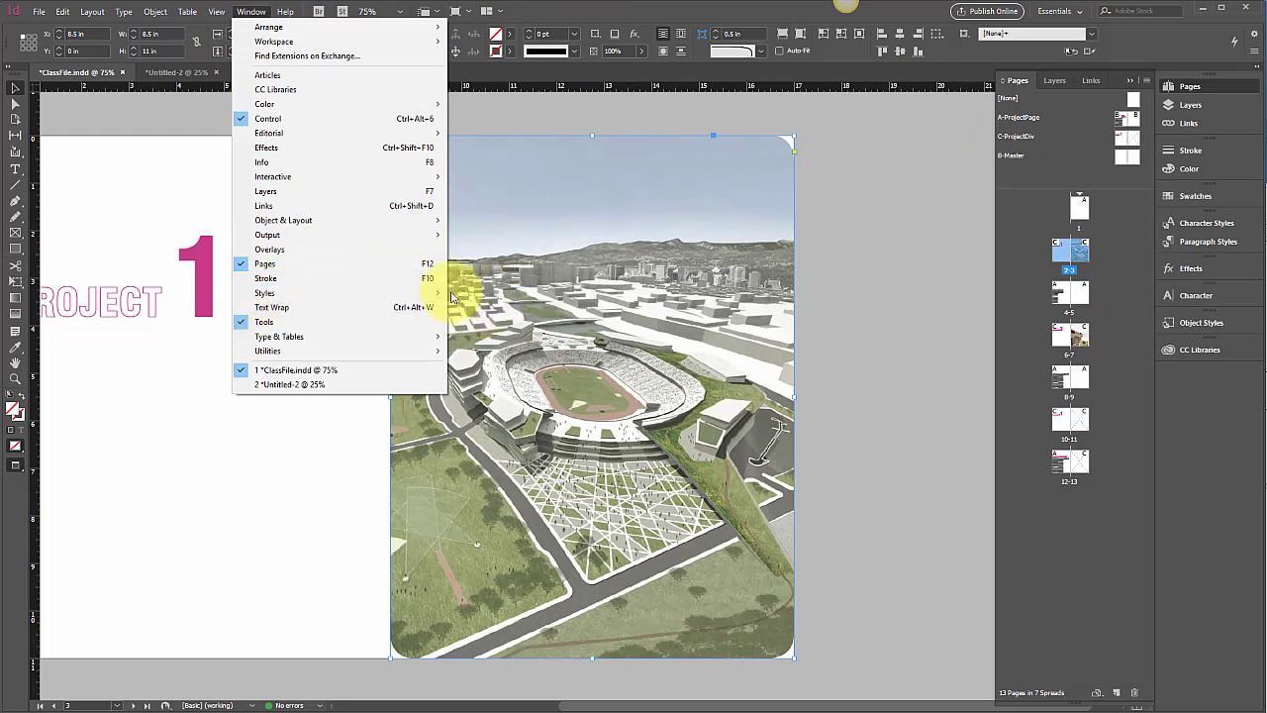
pyautogui.moveTo(418, 297)
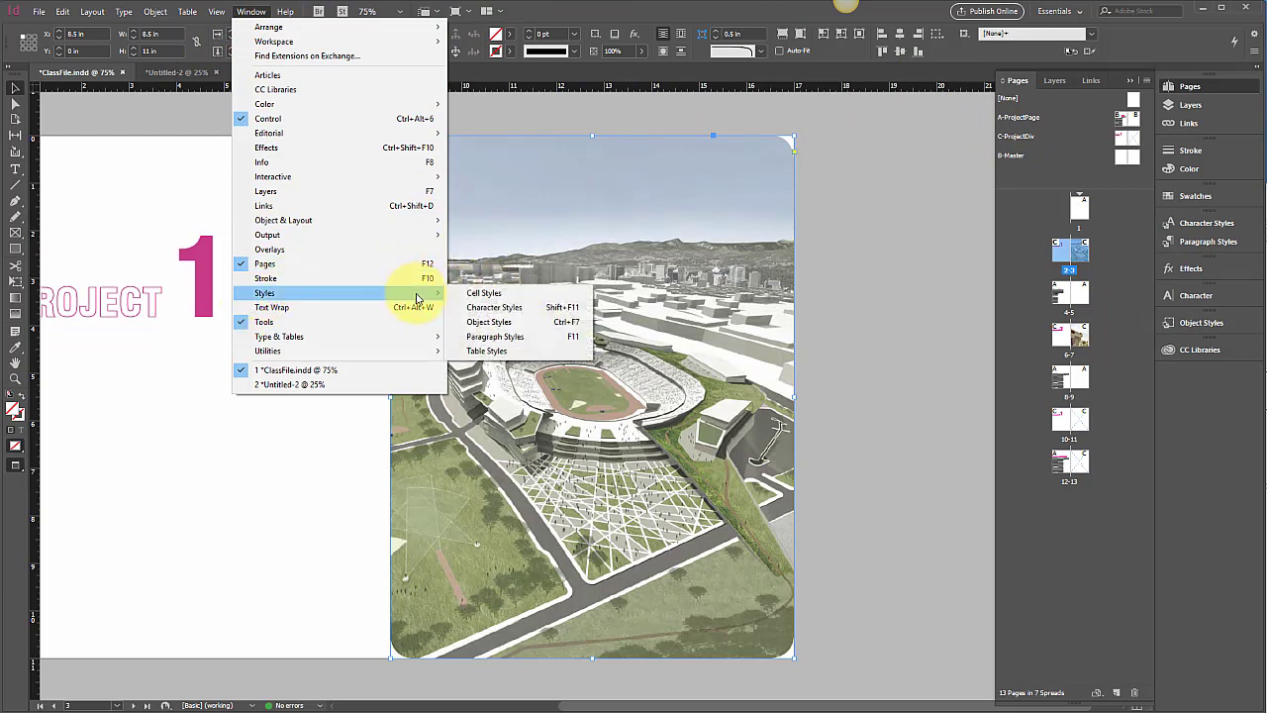
pyautogui.click(905, 260)
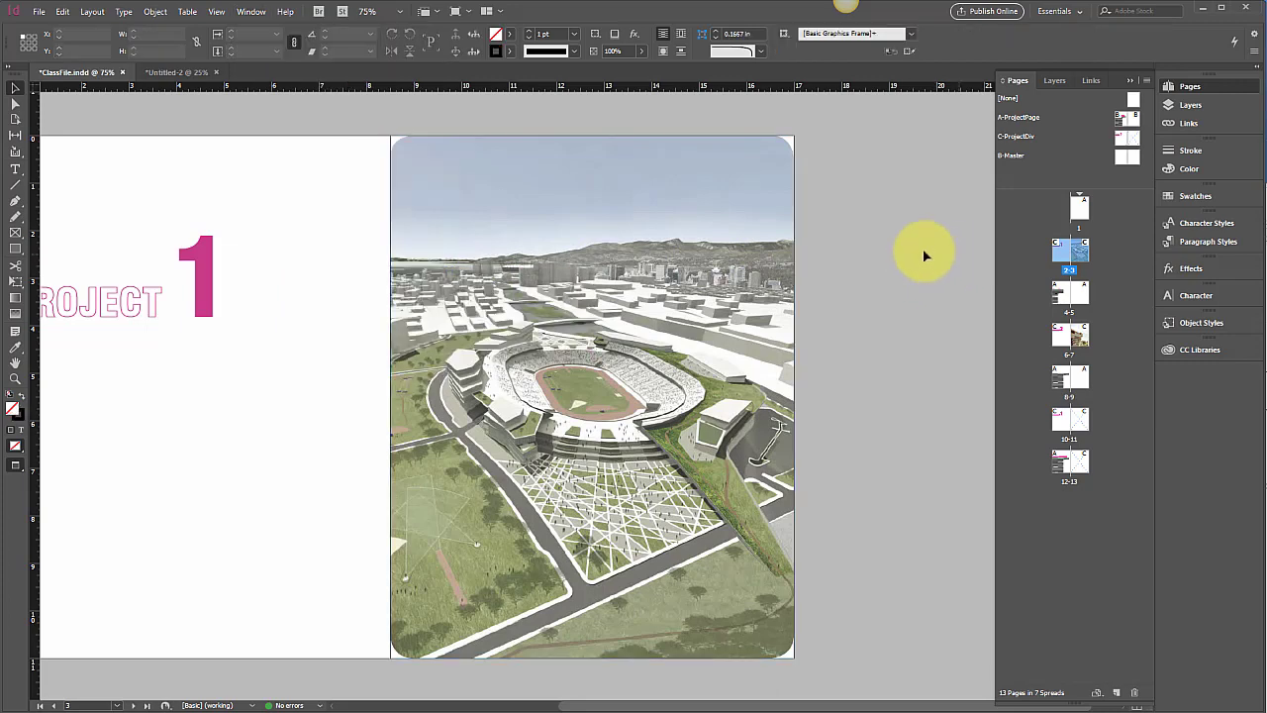
pyautogui.click(1195, 324)
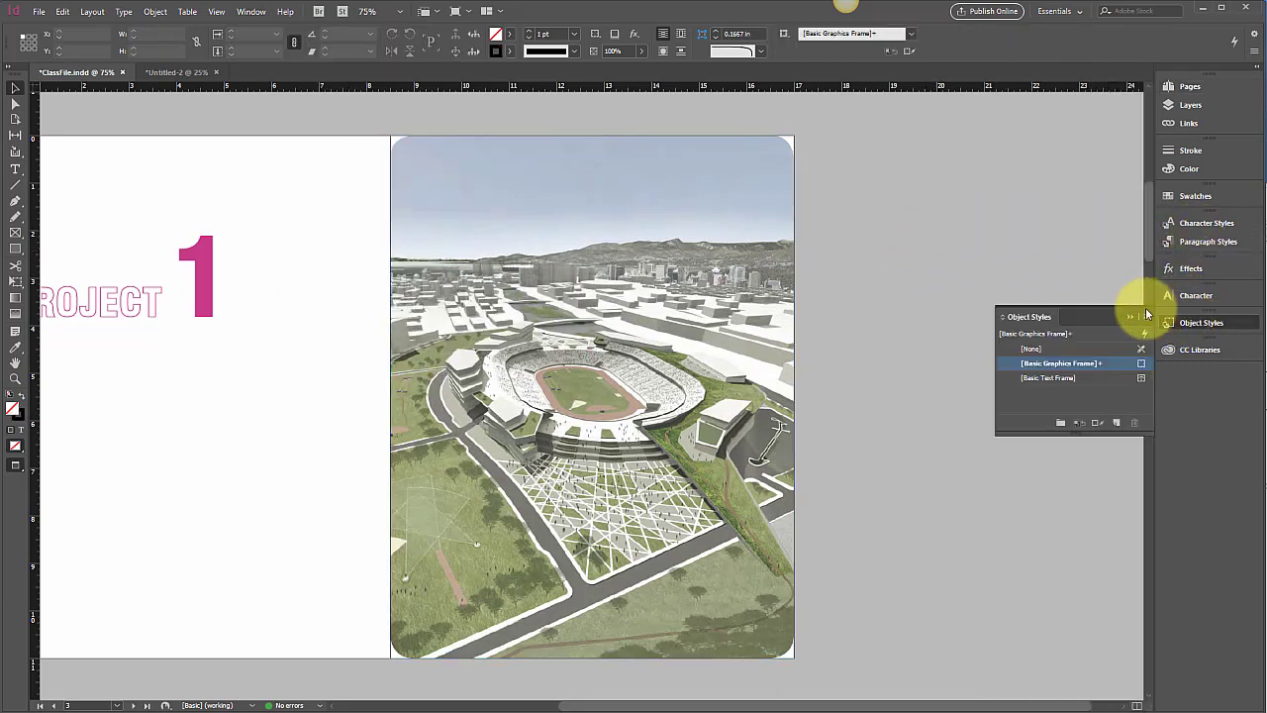
pyautogui.click(684, 209)
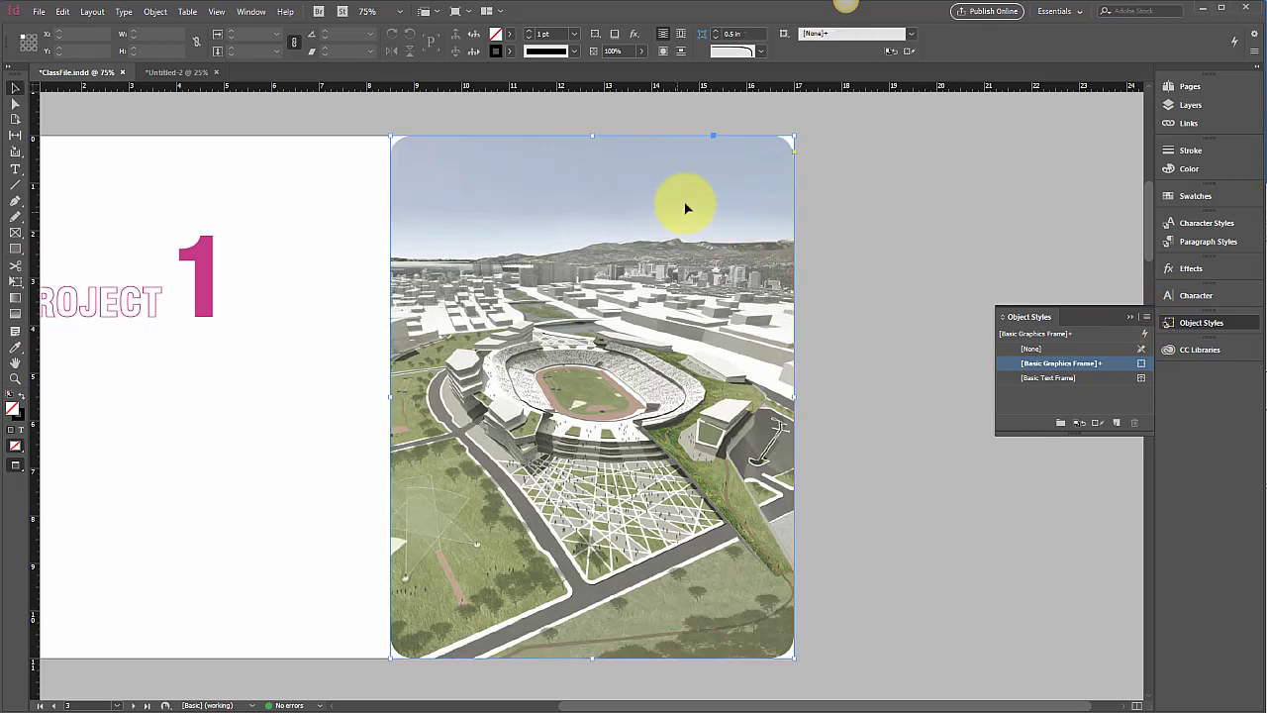
pyautogui.click(1147, 317)
pyautogui.click(1166, 322)
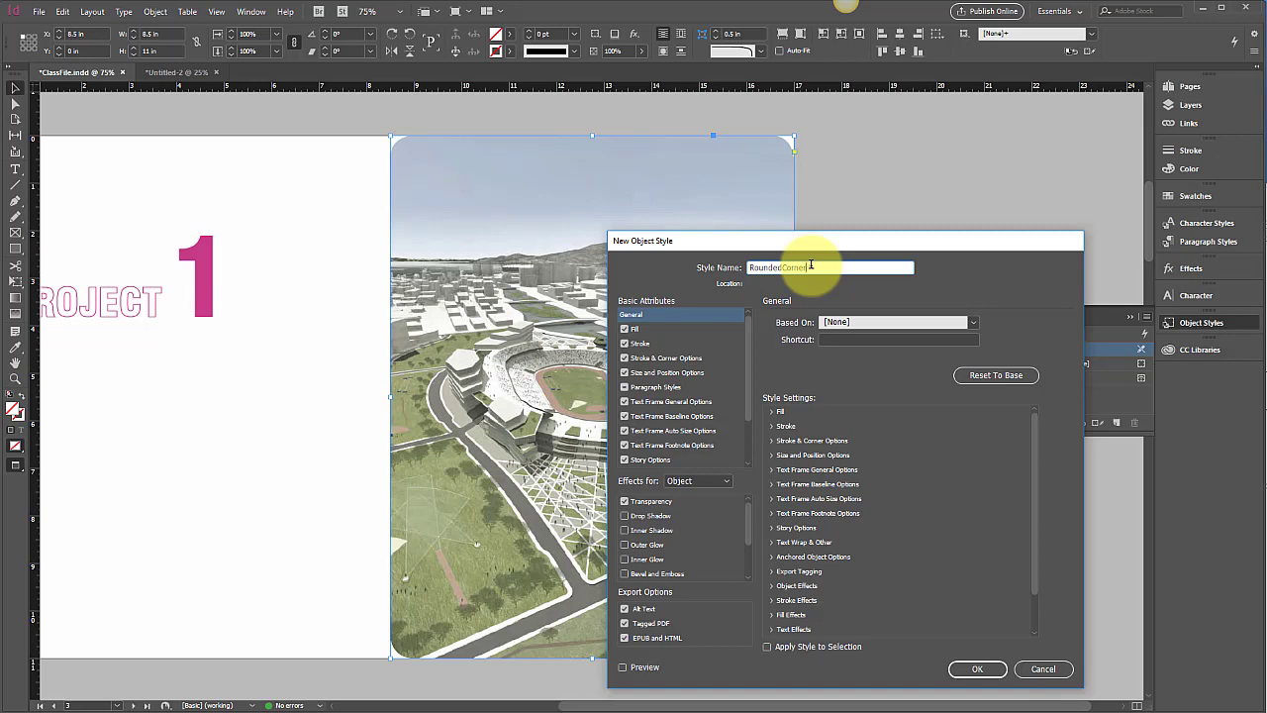
pyautogui.press('Return')
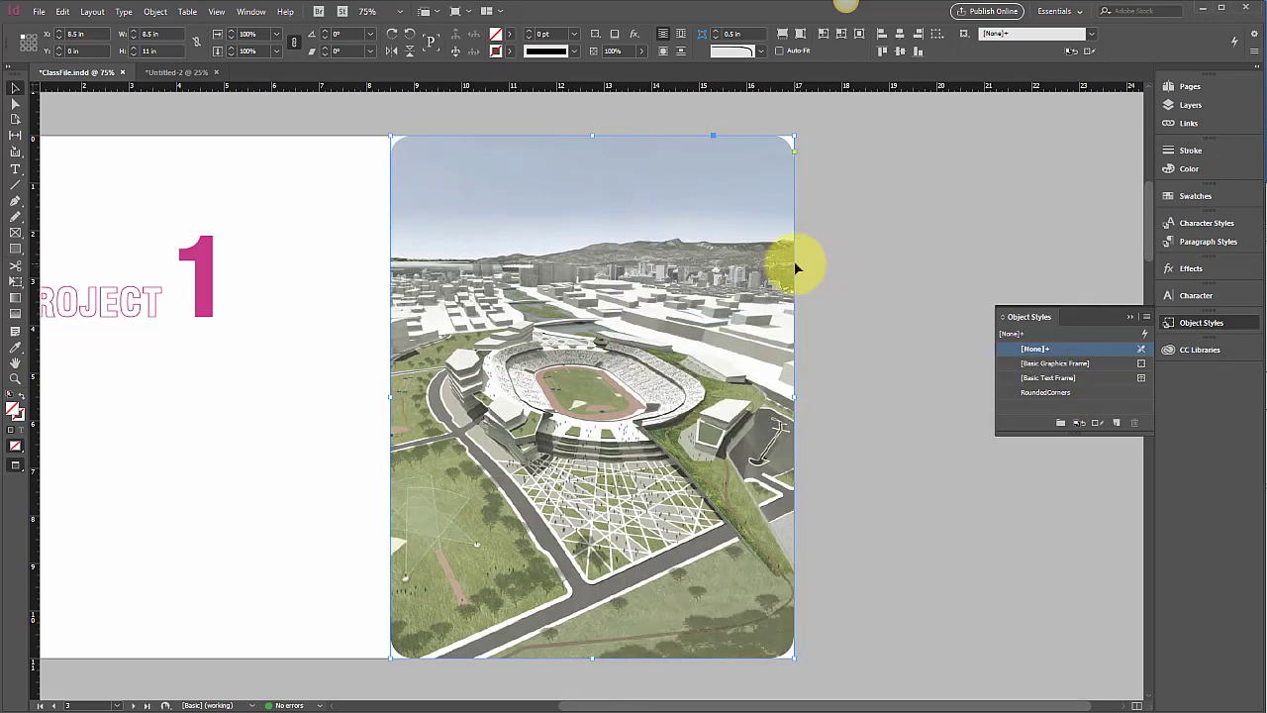
# Apply RoundedCorners to the stadium frame, then jump to the Project 2 spread in Pages
pyautogui.click(1078, 392)
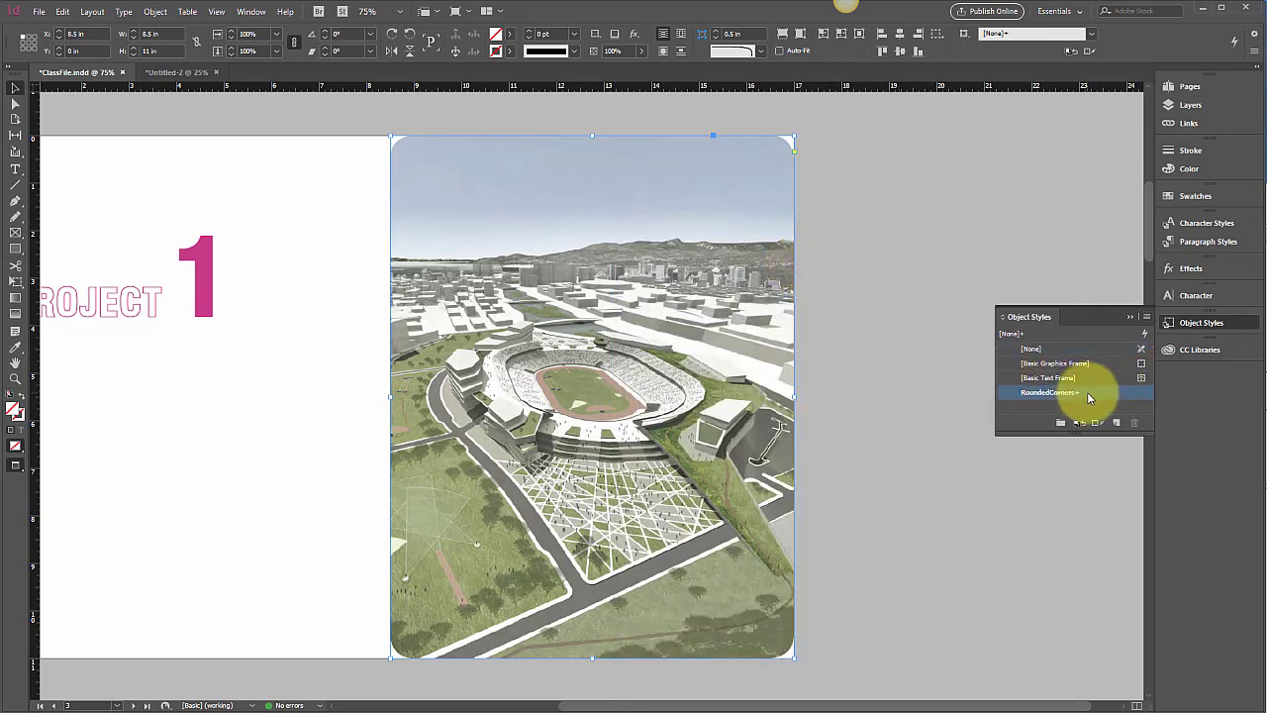
pyautogui.click(872, 362)
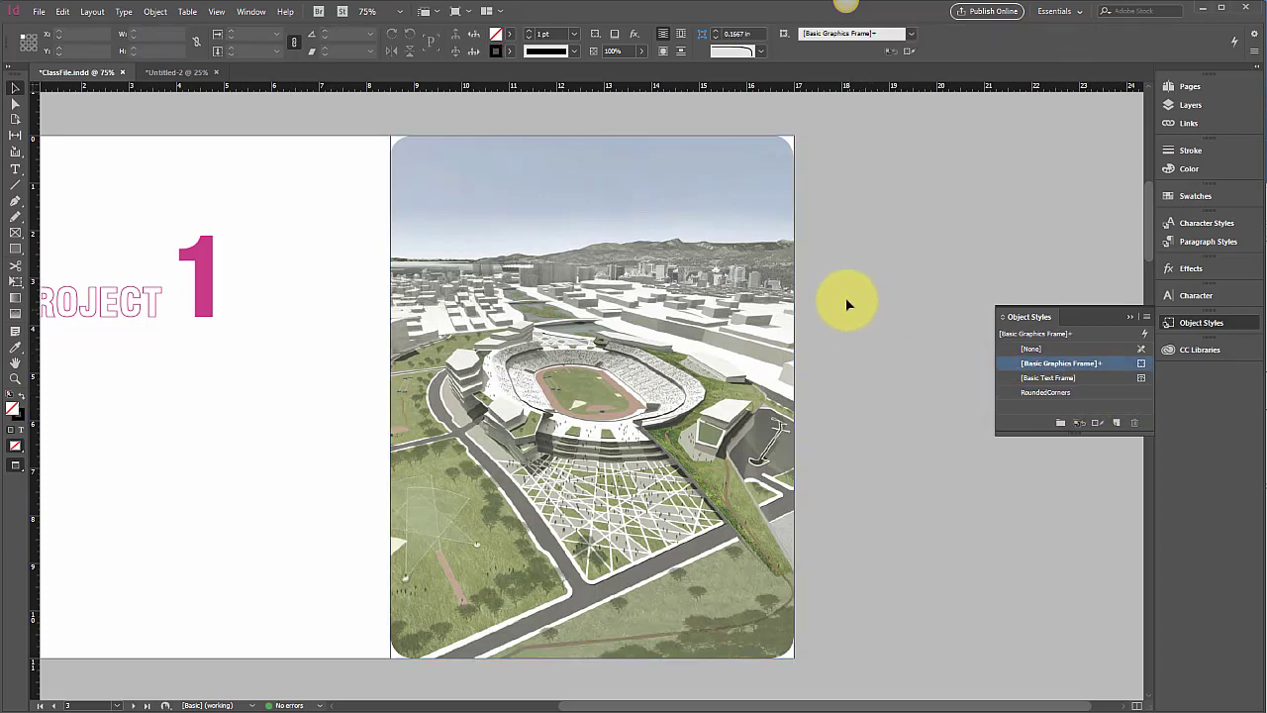
pyautogui.click(1191, 86)
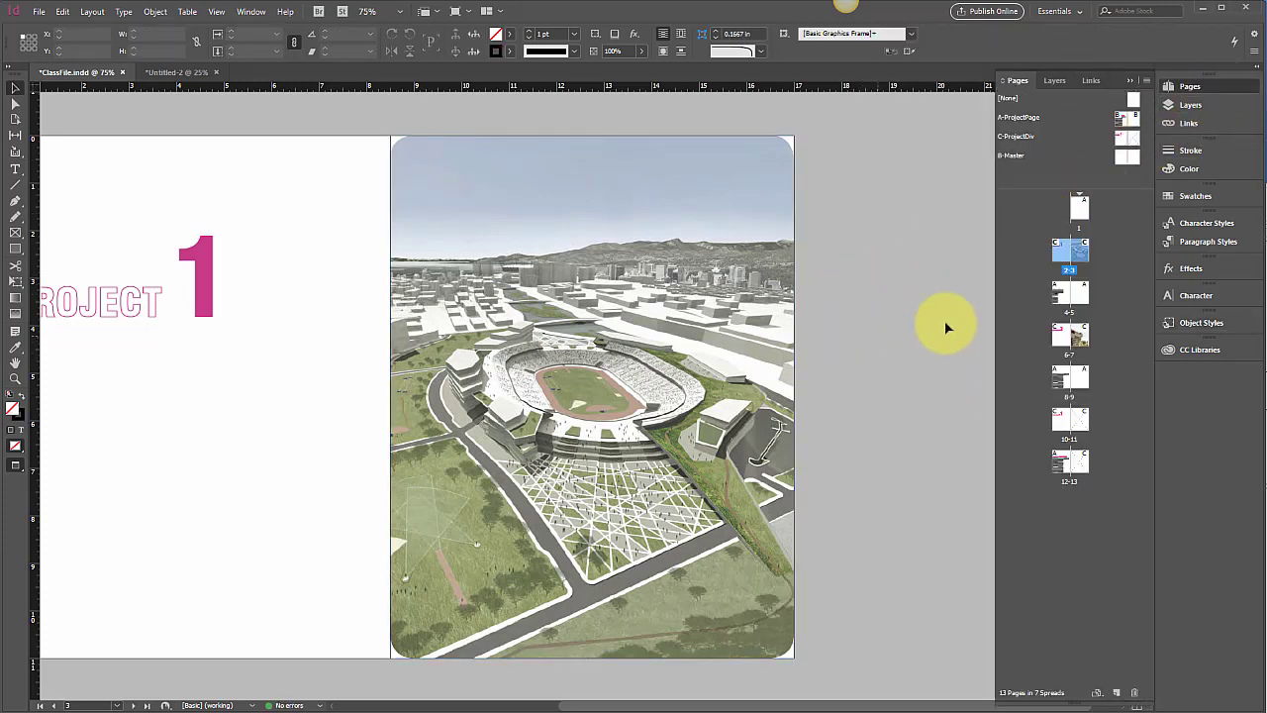
pyautogui.doubleClick(1067, 339)
# Trim the building image frame to 8.5 in wide and apply the RoundedCorners style
pyautogui.click(699, 399)
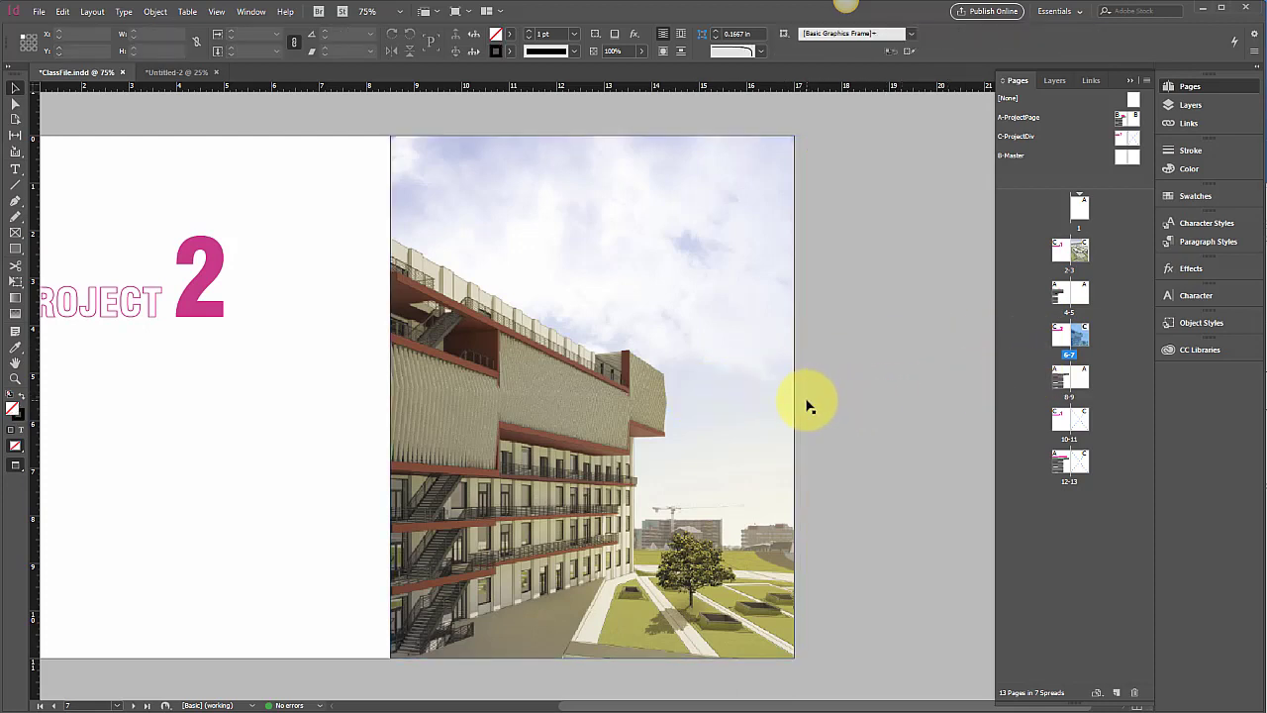
pyautogui.moveTo(805, 397); pyautogui.dragTo(793, 404)
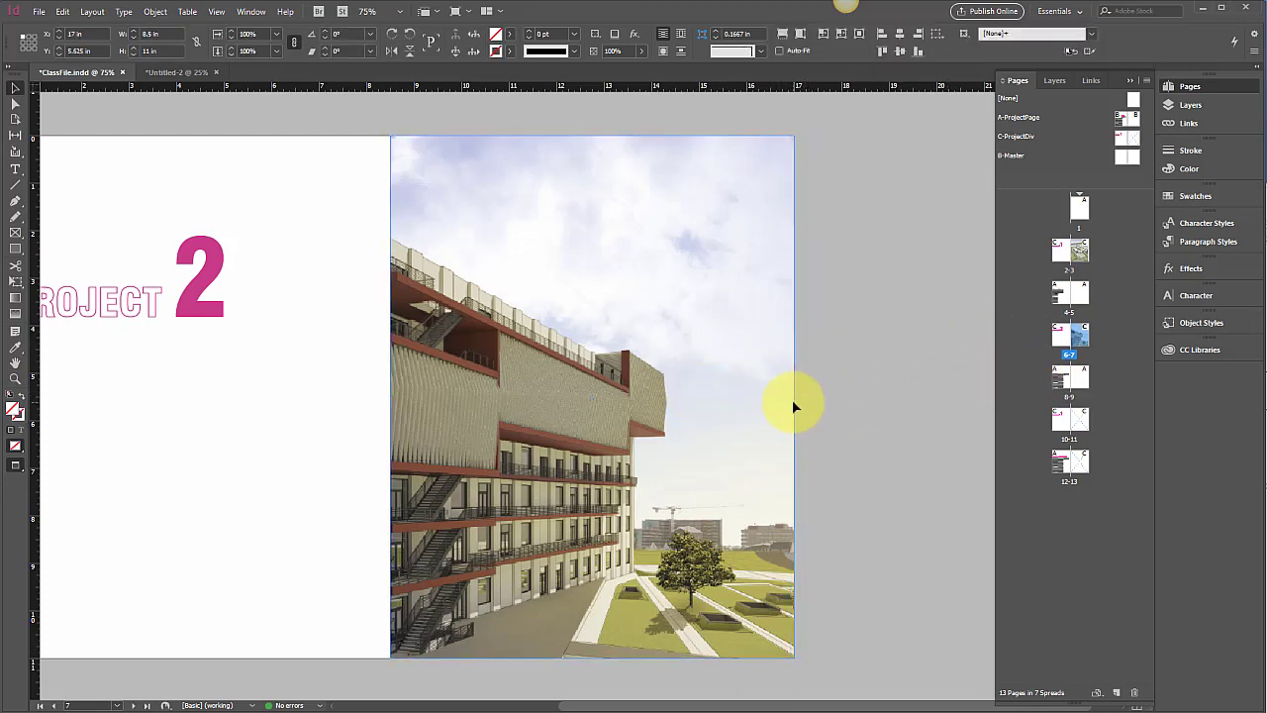
pyautogui.click(1201, 322)
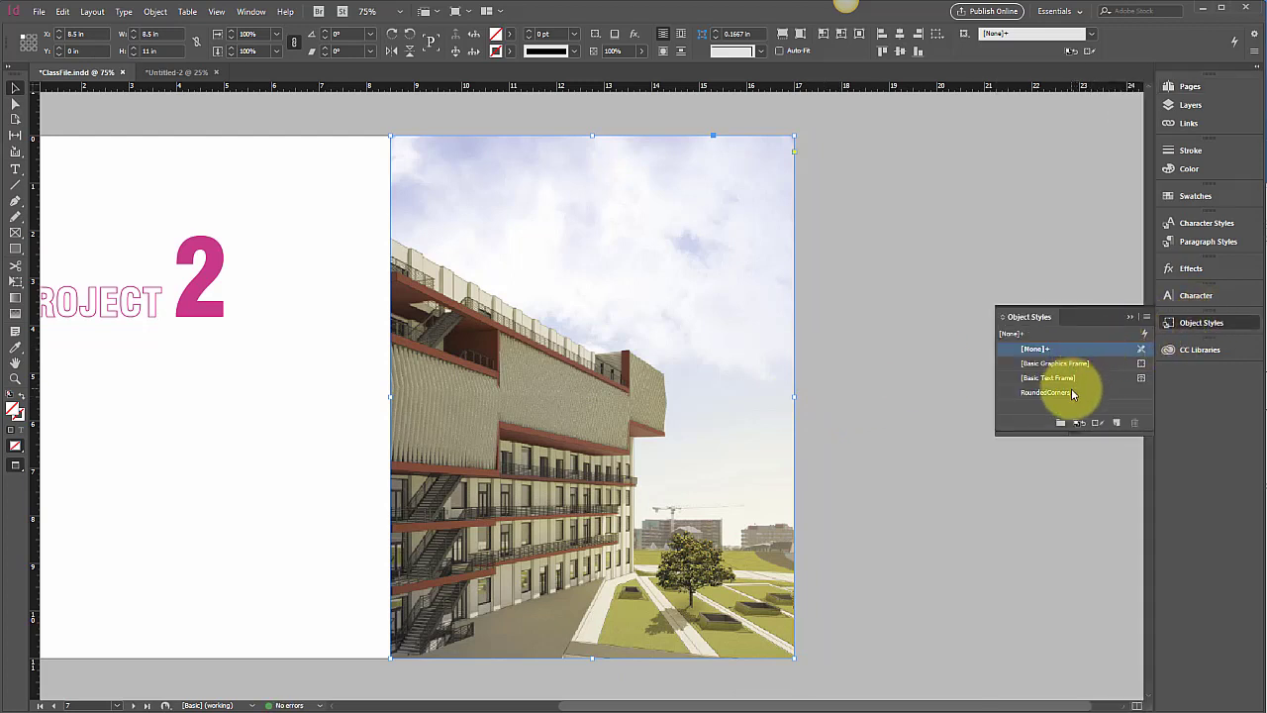
pyautogui.click(1069, 393)
pyautogui.click(842, 403)
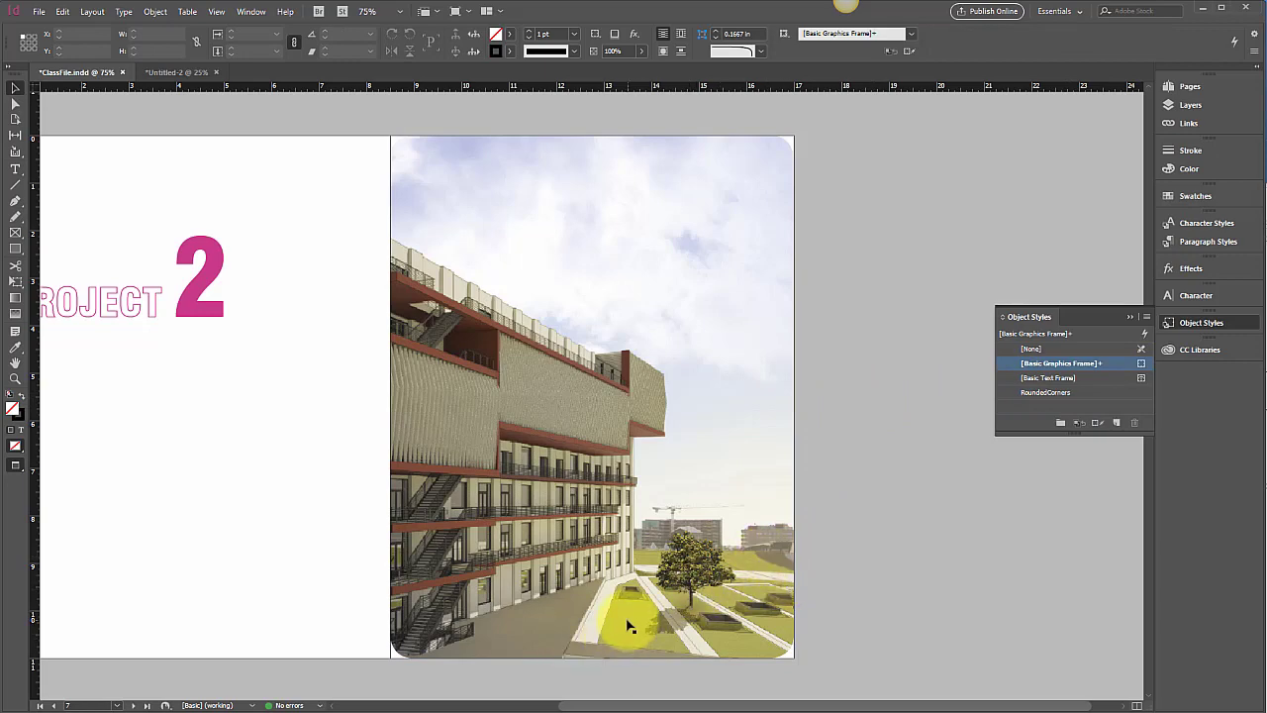
# Edit RoundedCorners to add a 4 pt stroke in the cyan C=100 M=0 Y=0 K=0 swatch
pyautogui.doubleClick(1070, 393)
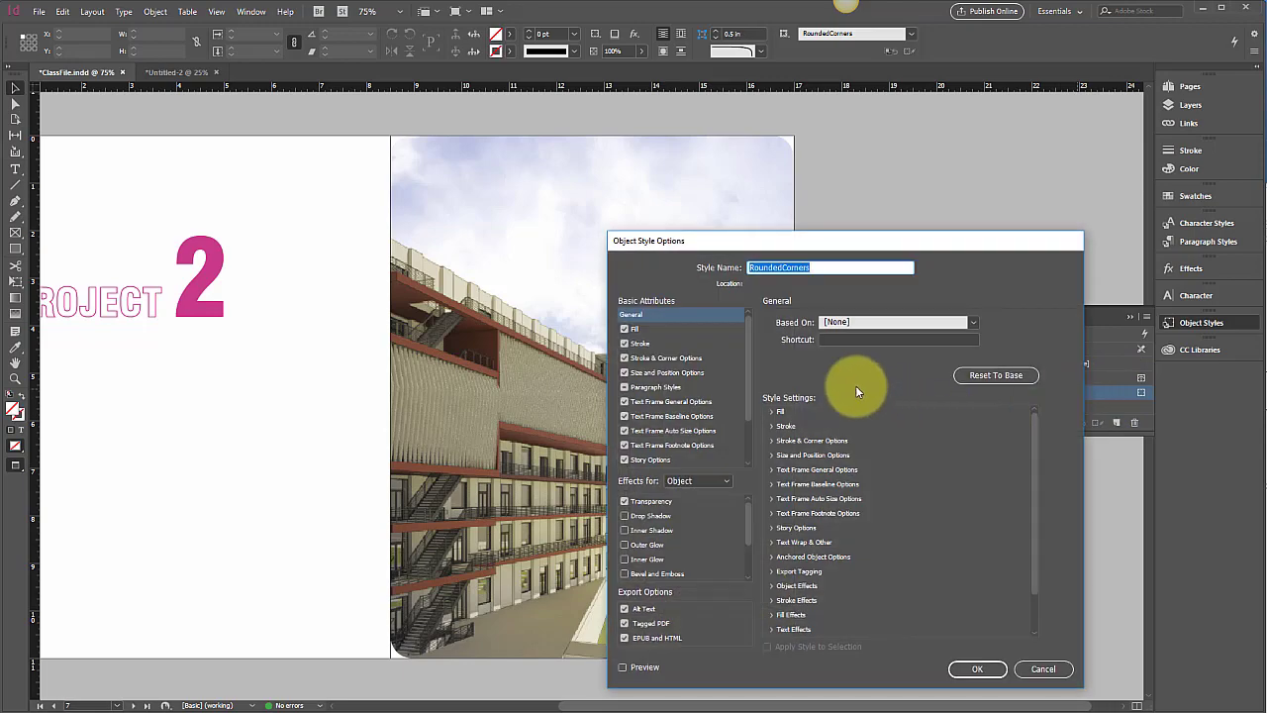
pyautogui.moveTo(749, 239); pyautogui.dragTo(1015, 94)
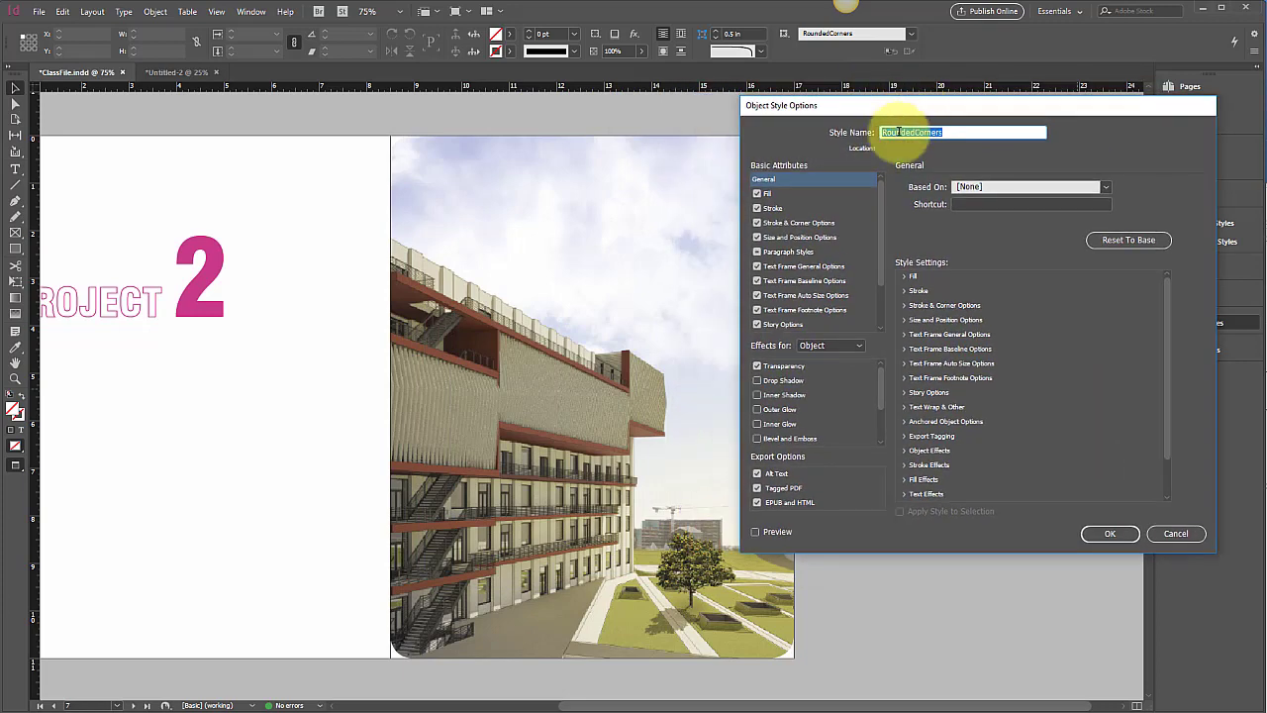
pyautogui.click(756, 531)
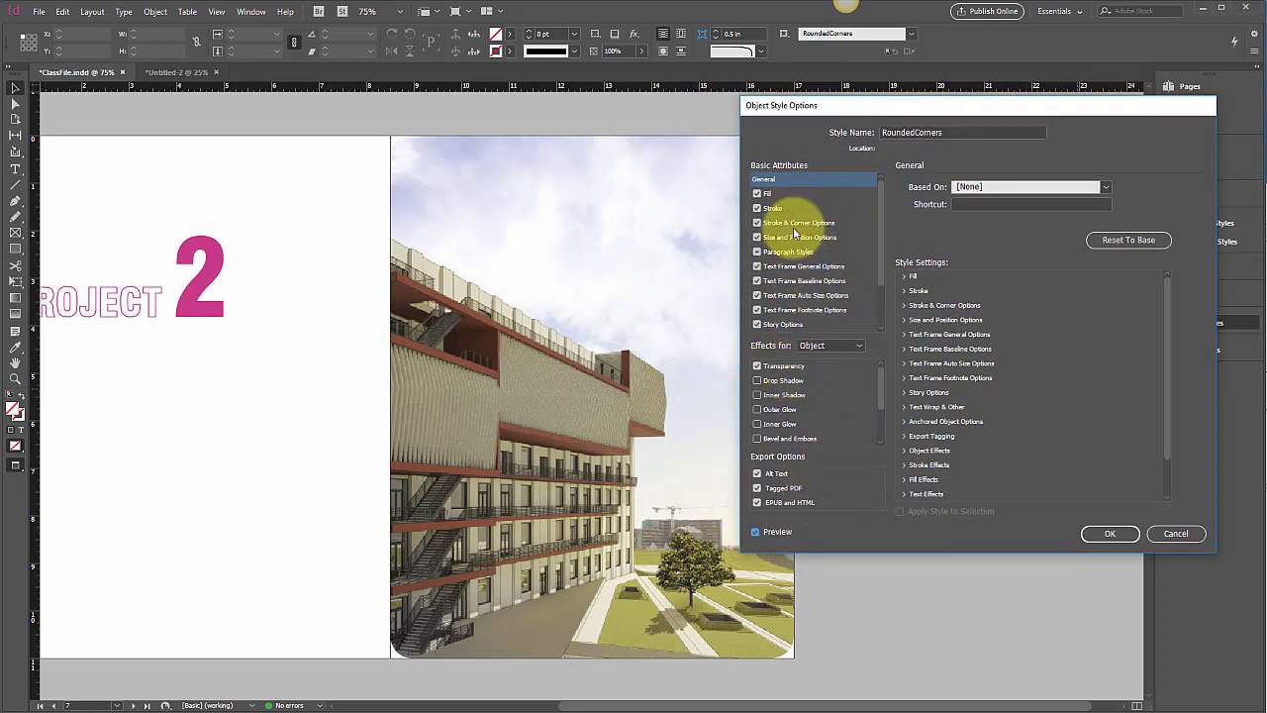
pyautogui.click(772, 208)
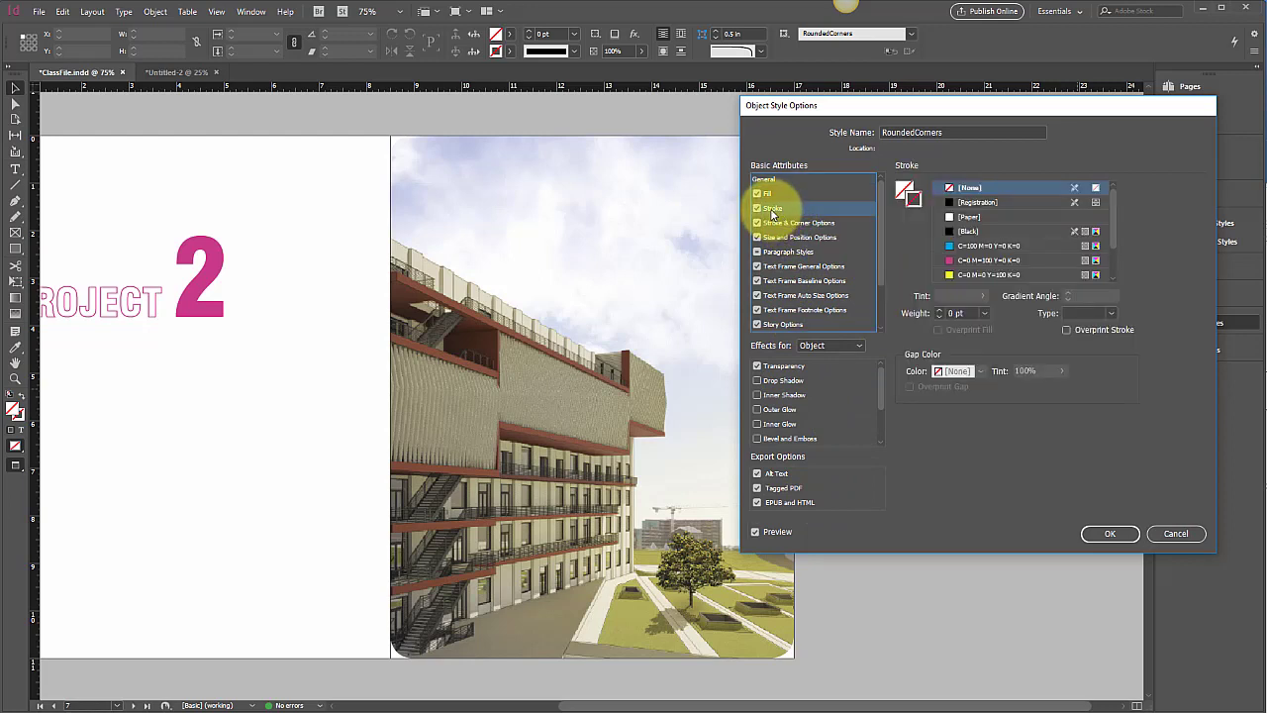
pyautogui.click(950, 245)
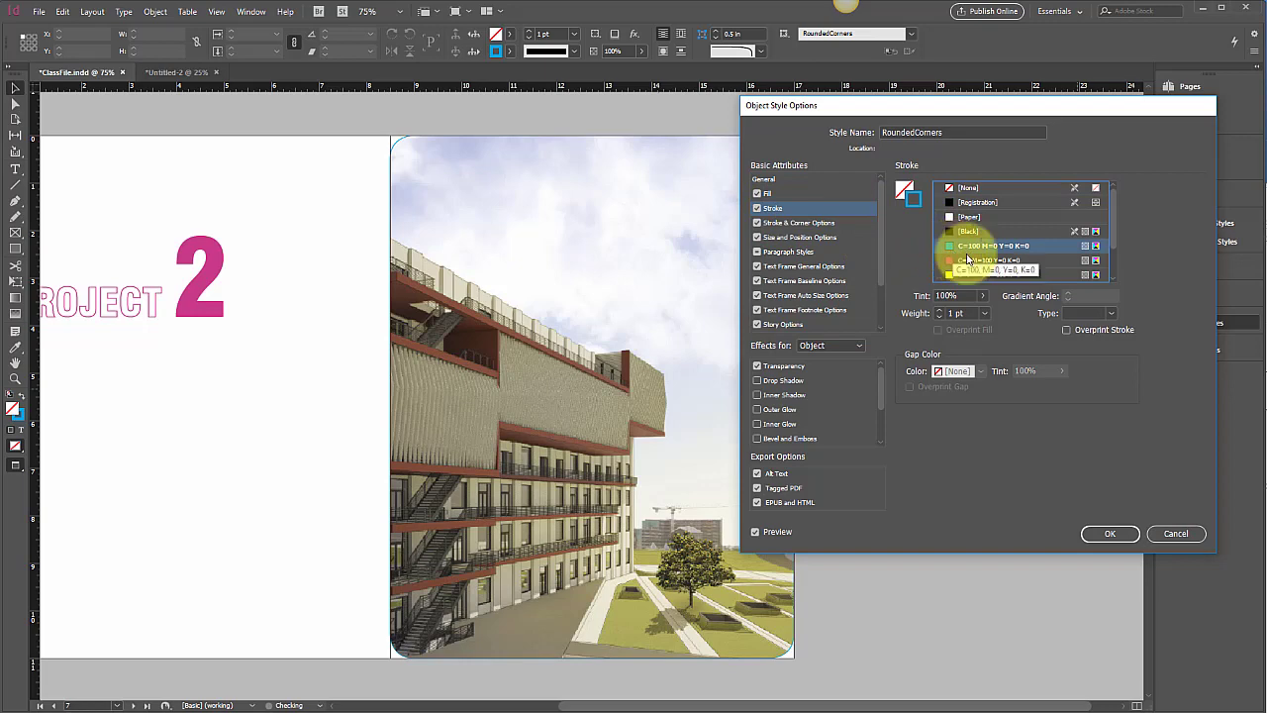
pyautogui.click(985, 313)
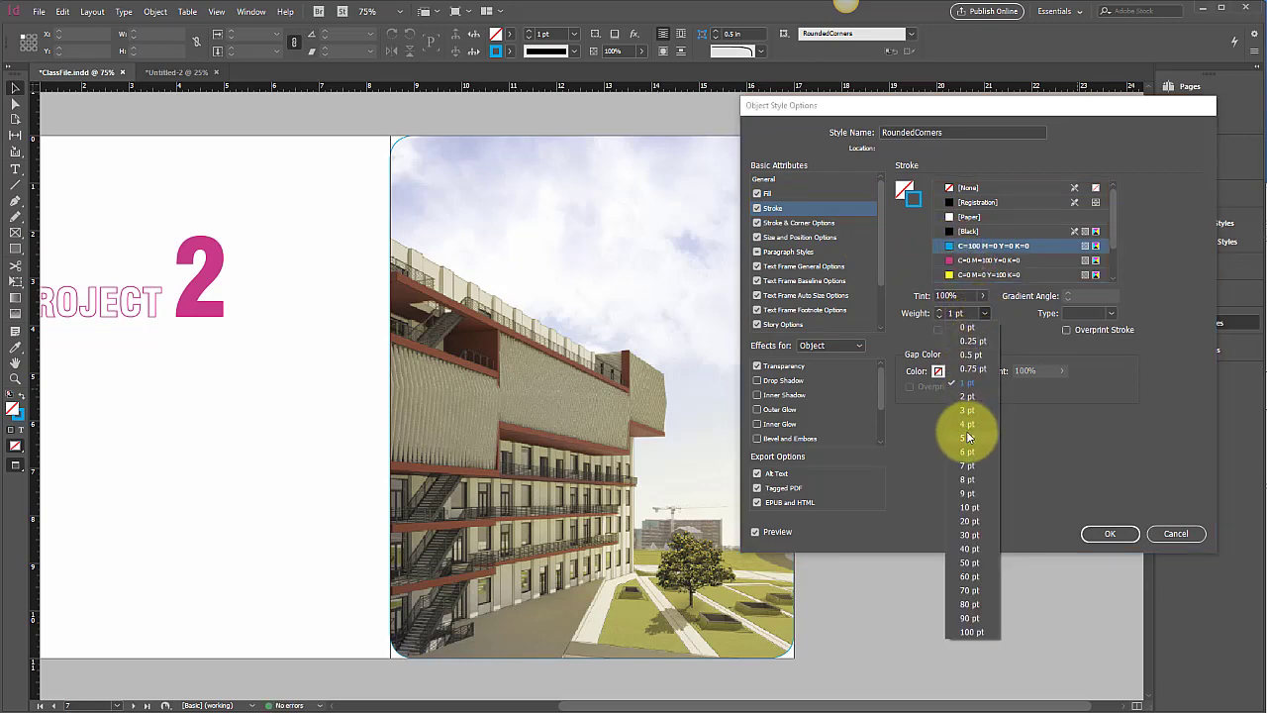
pyautogui.click(971, 422)
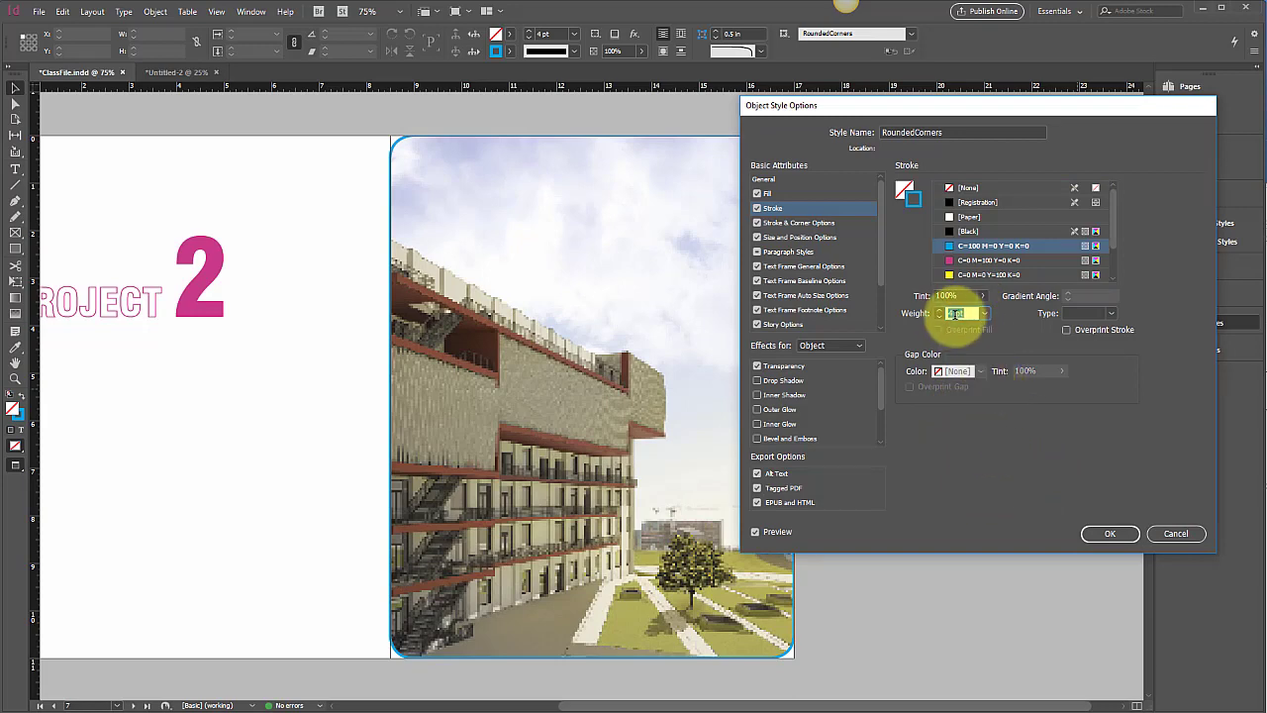
pyautogui.click(1110, 536)
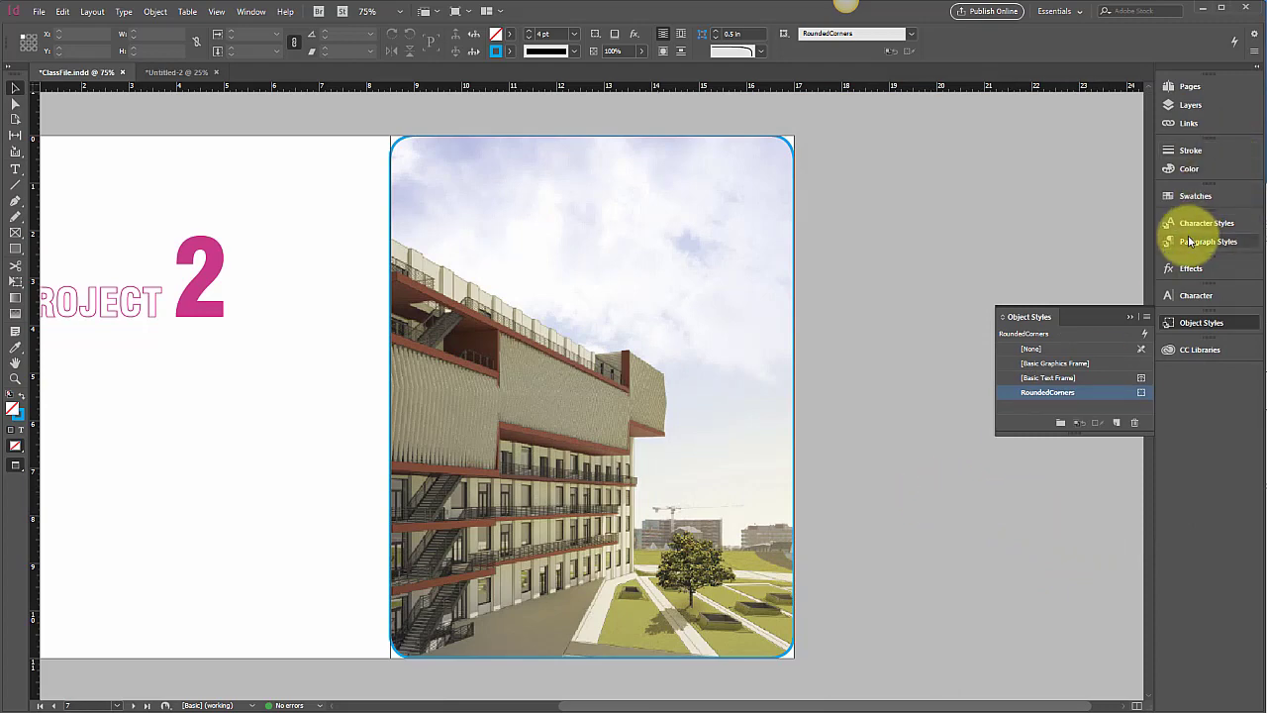
pyautogui.click(1189, 86)
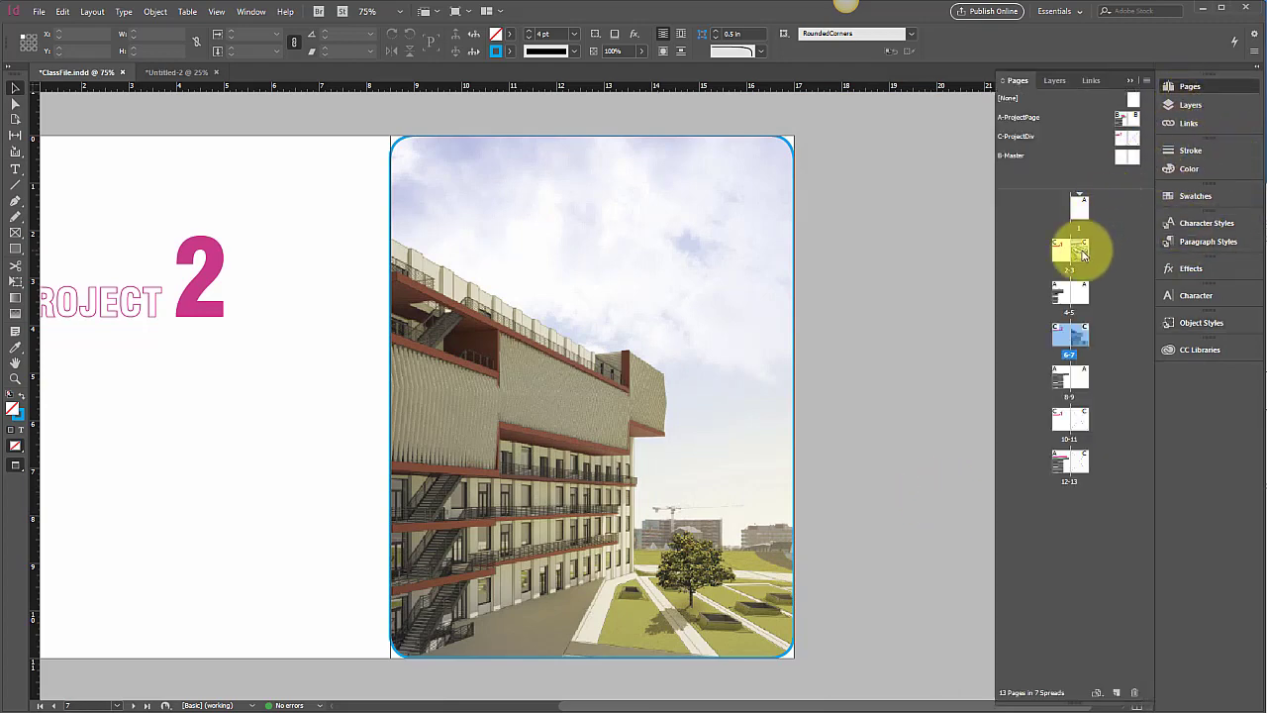
pyautogui.doubleClick(1081, 255)
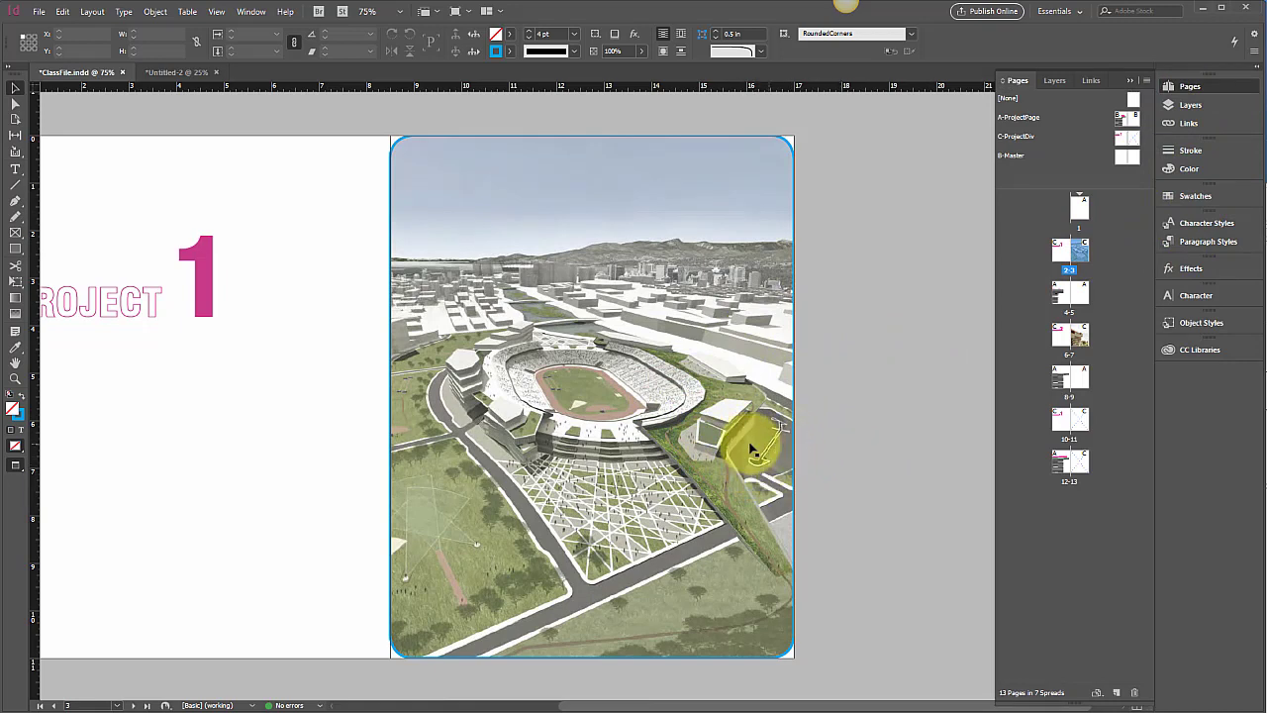
pyautogui.click(1089, 343)
pyautogui.doubleClick(1089, 343)
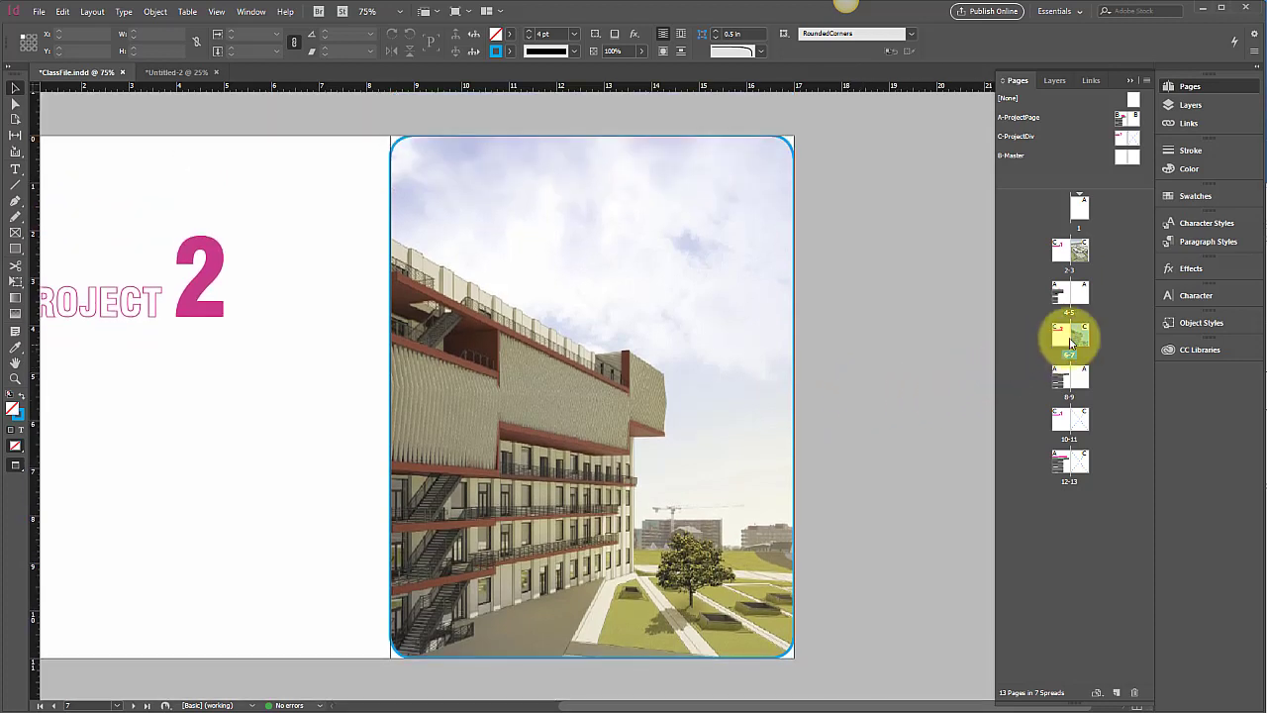
pyautogui.click(1193, 318)
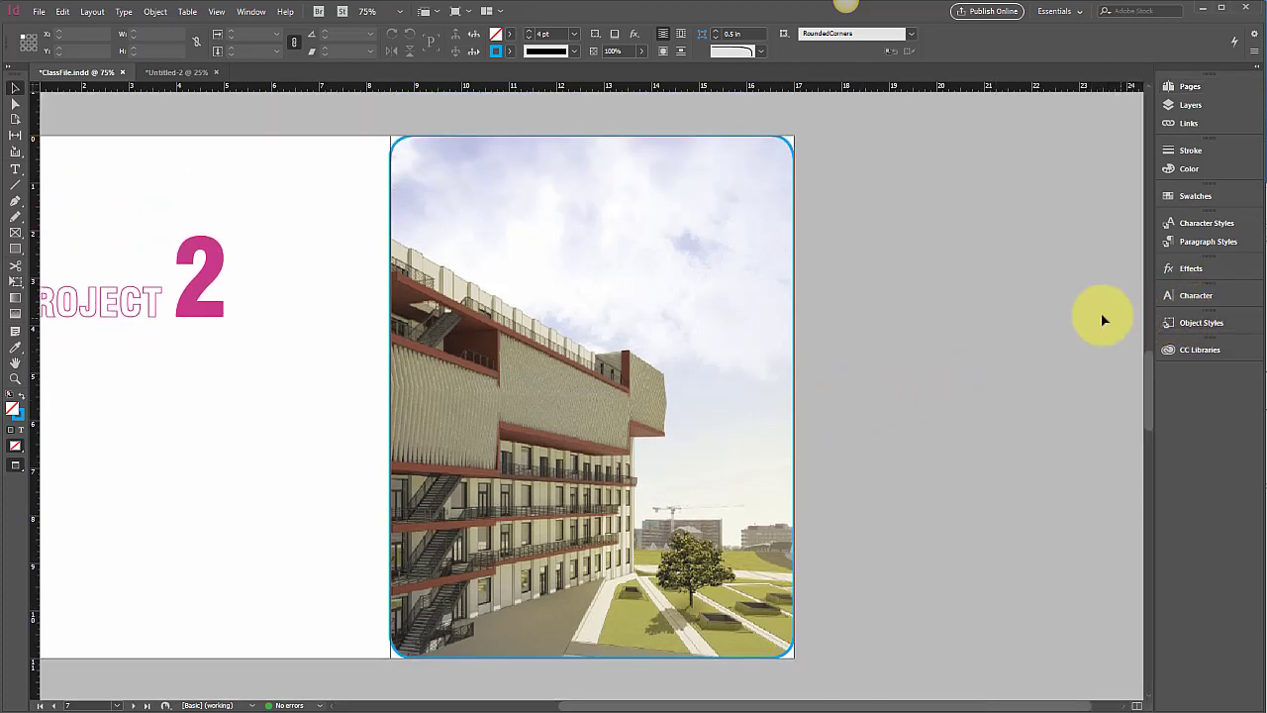
pyautogui.click(1187, 323)
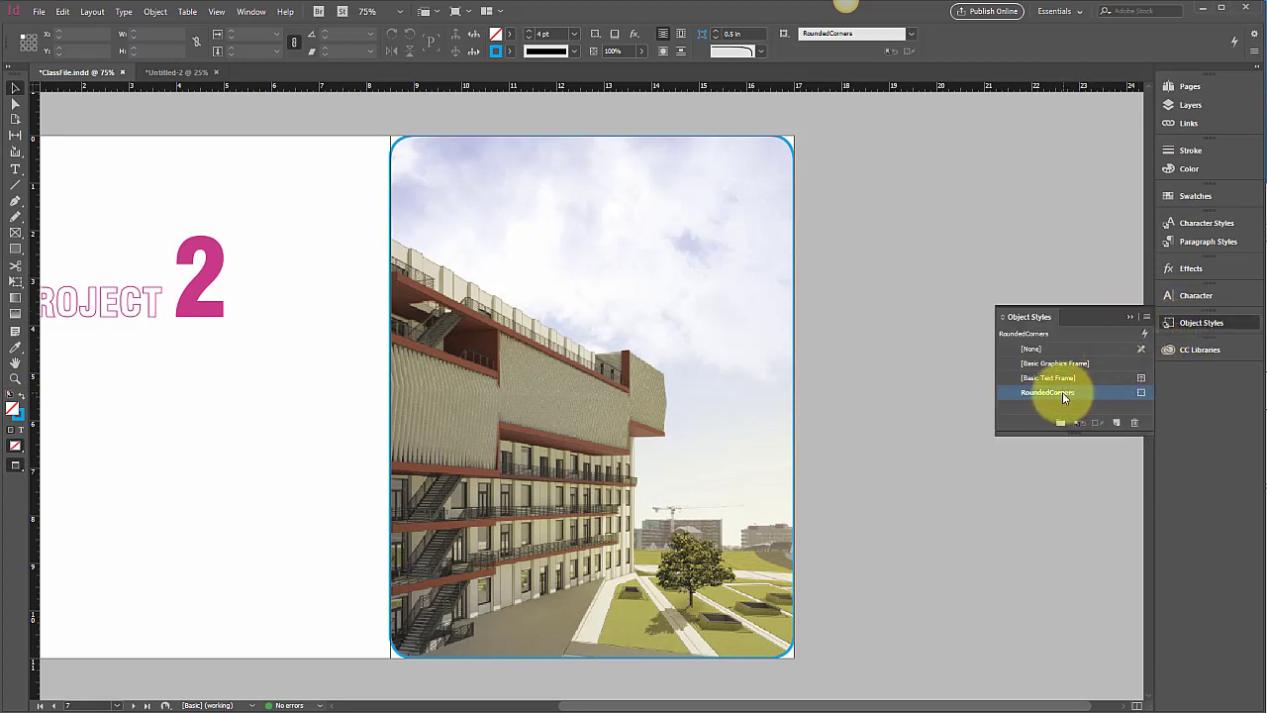
# Make RoundedCorners' top-left and bottom-left corners square by setting them to None
pyautogui.doubleClick(1030, 392)
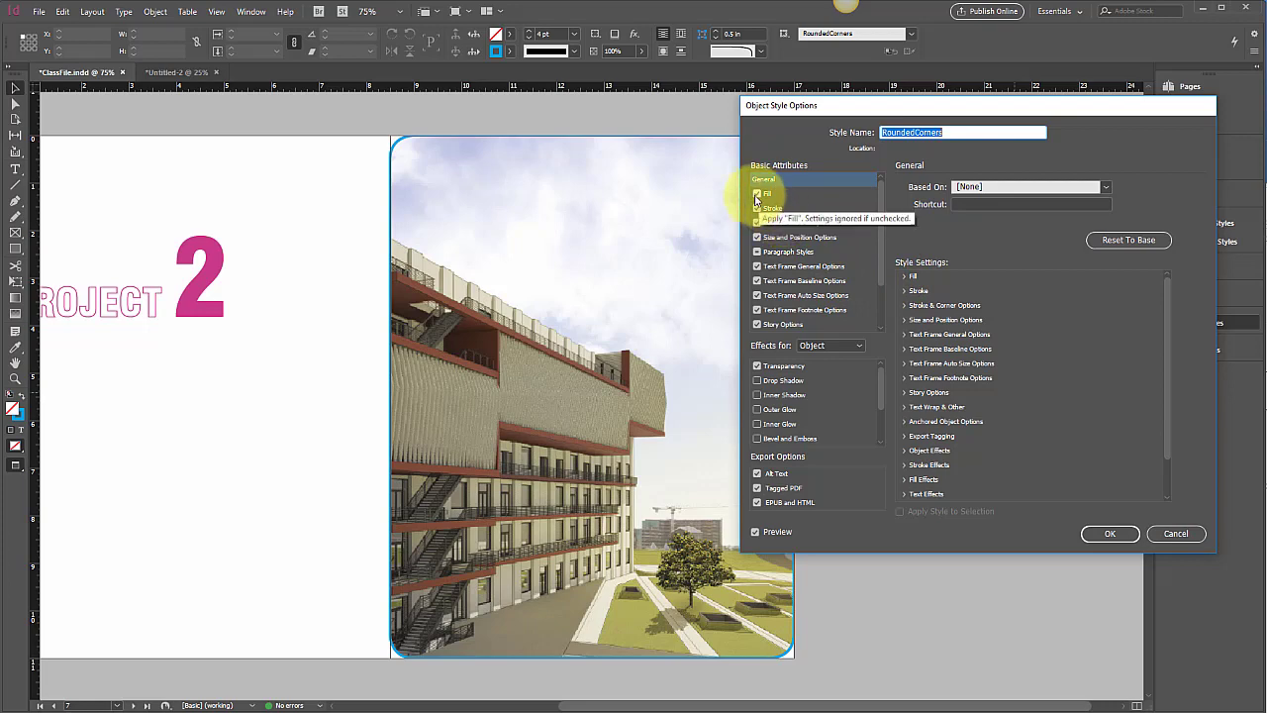
pyautogui.click(771, 195)
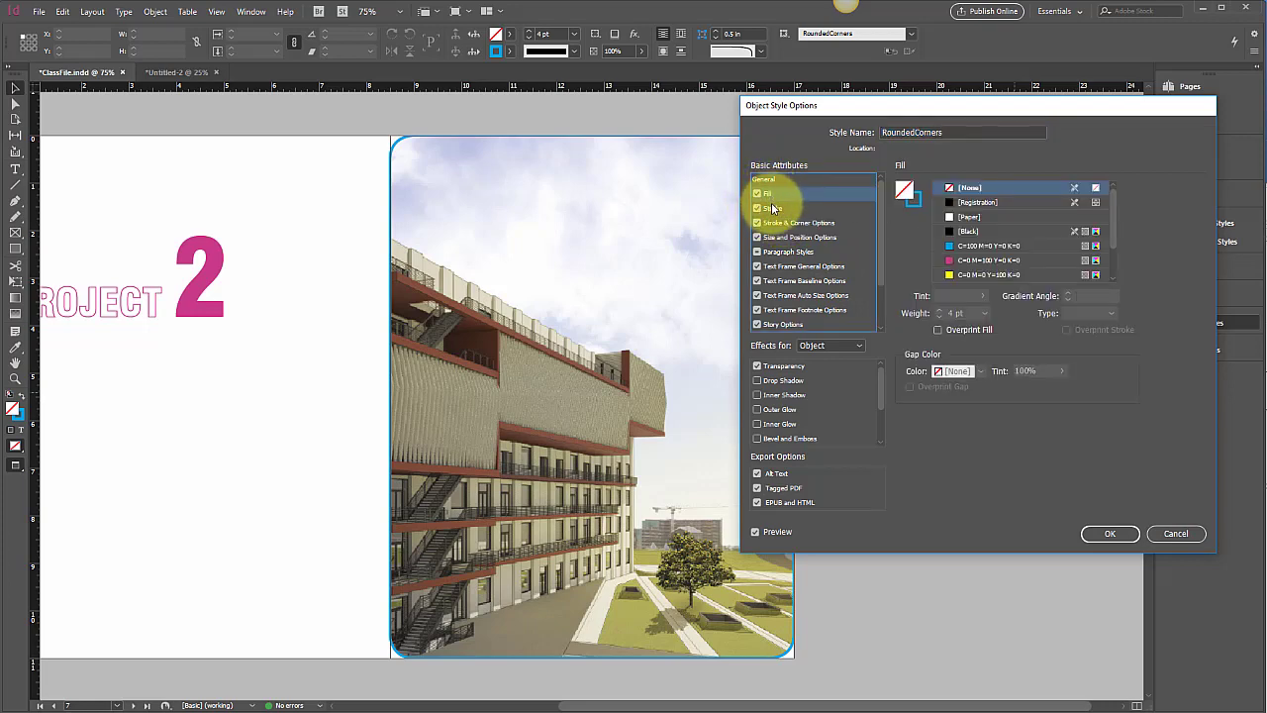
pyautogui.click(776, 224)
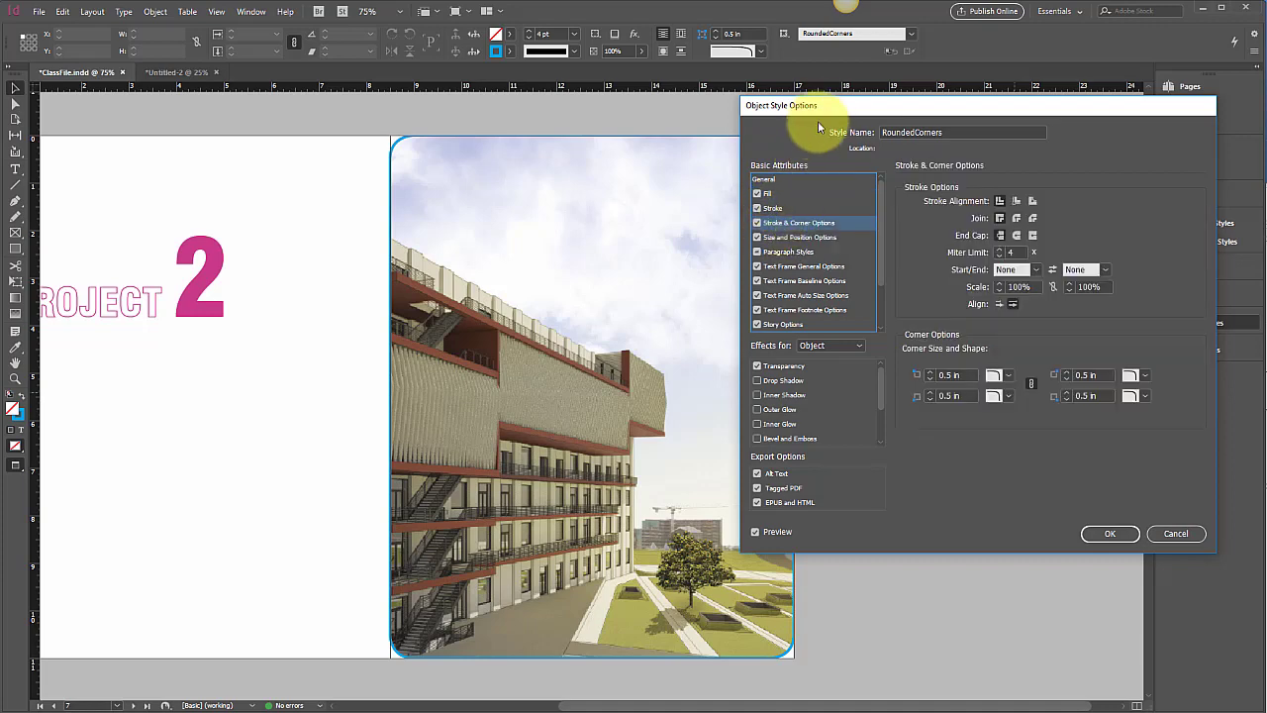
pyautogui.moveTo(825, 105); pyautogui.dragTo(928, 117)
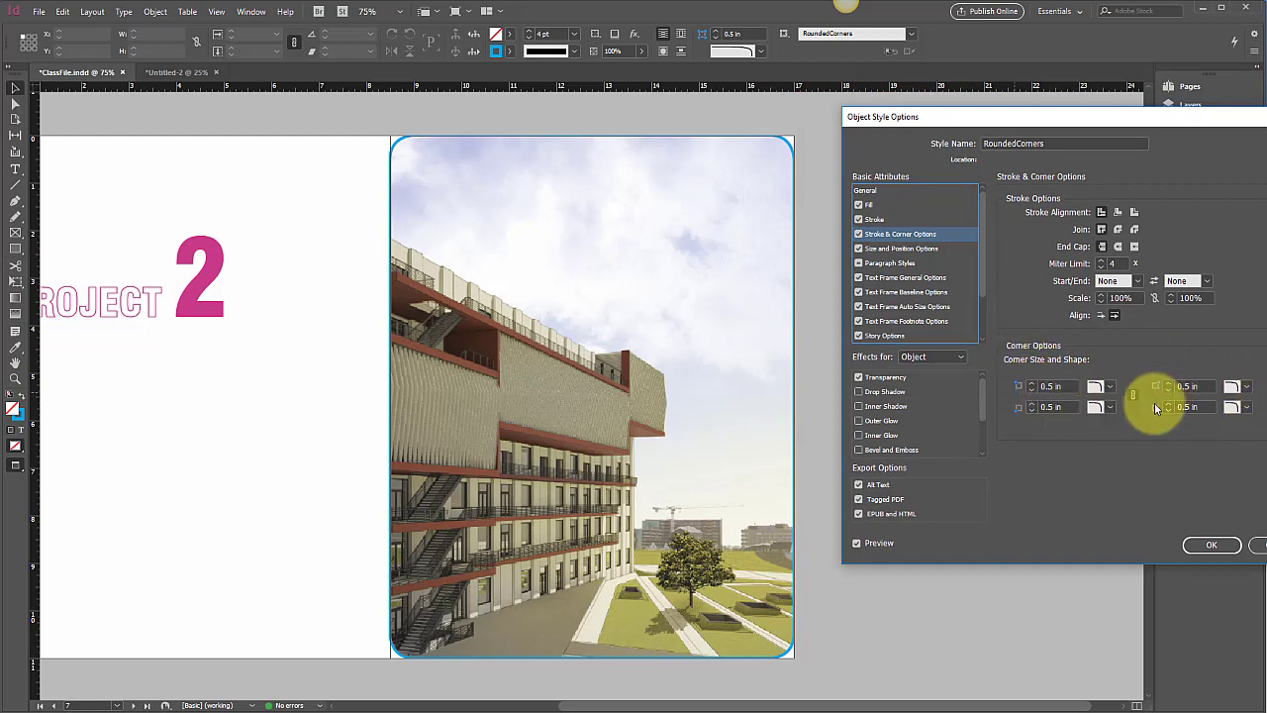
pyautogui.click(1110, 386)
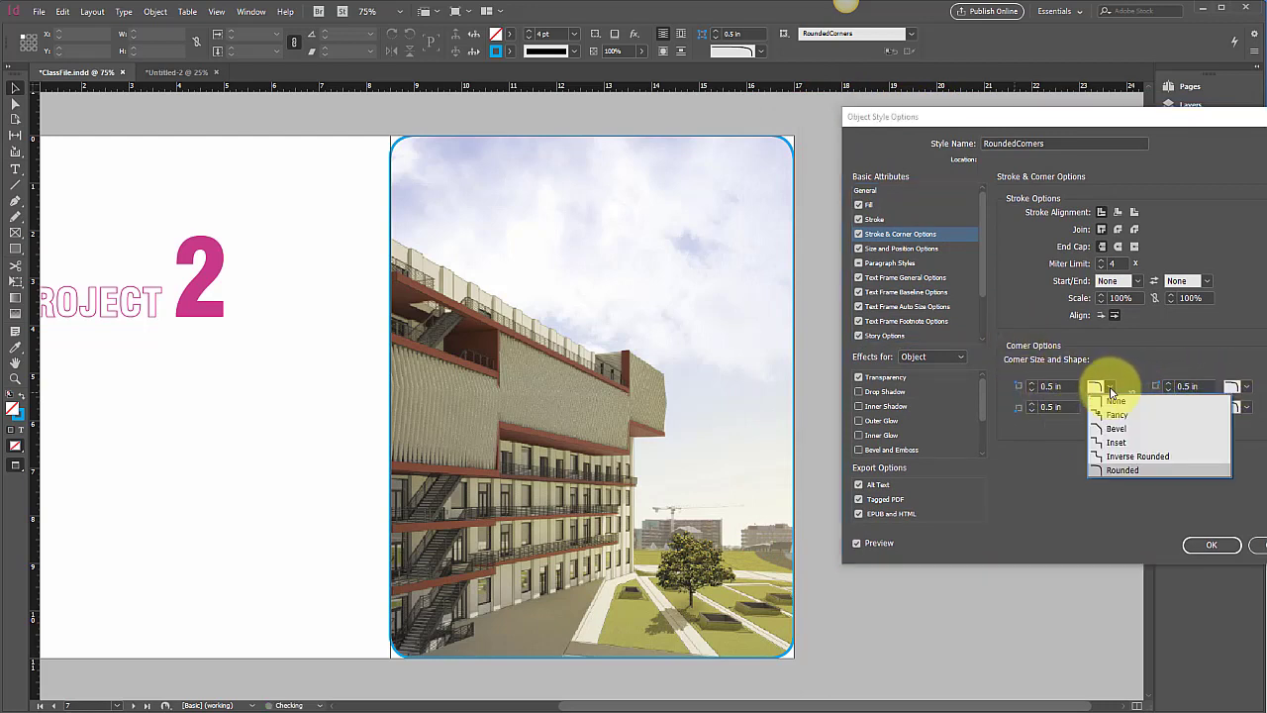
pyautogui.click(1113, 401)
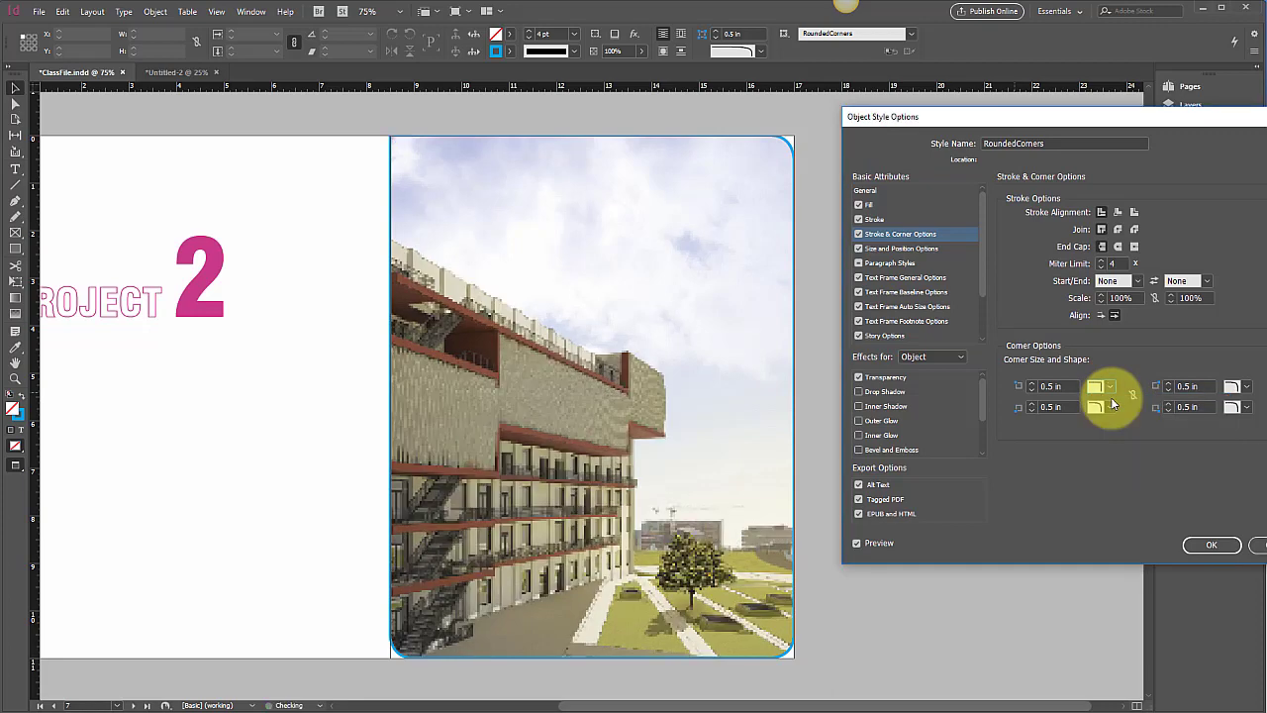
pyautogui.click(1112, 408)
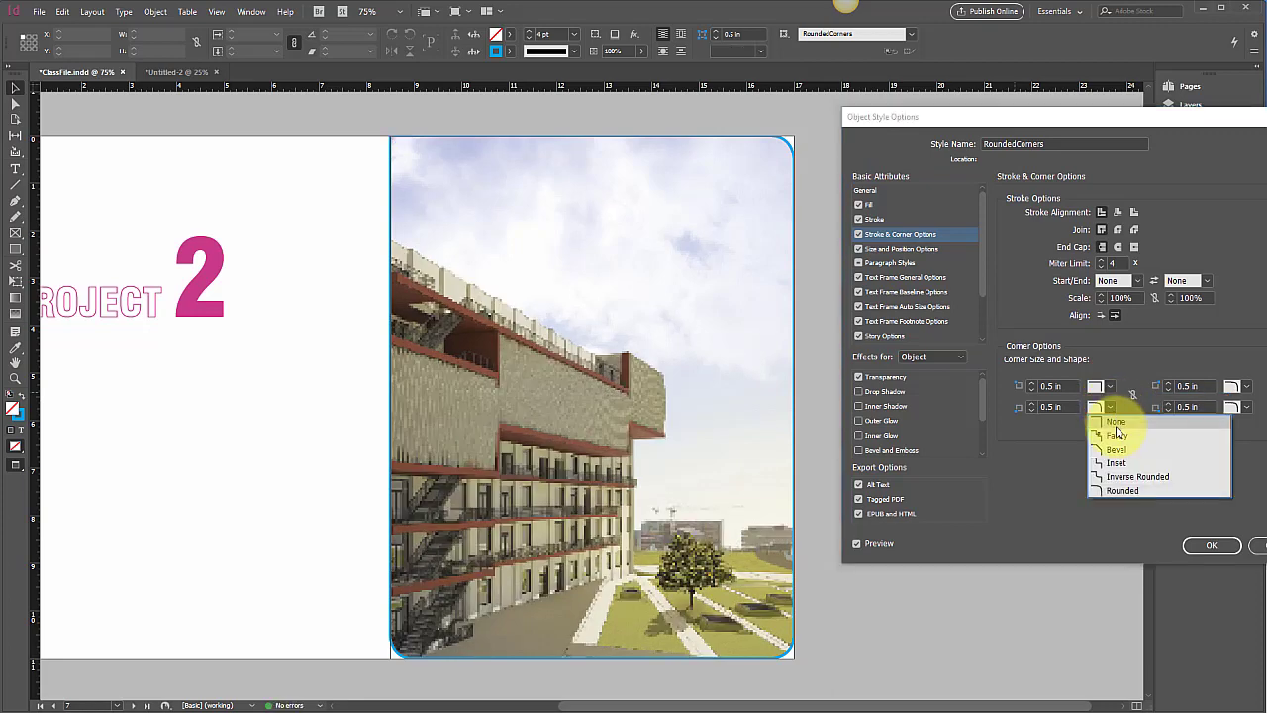
pyautogui.click(1115, 420)
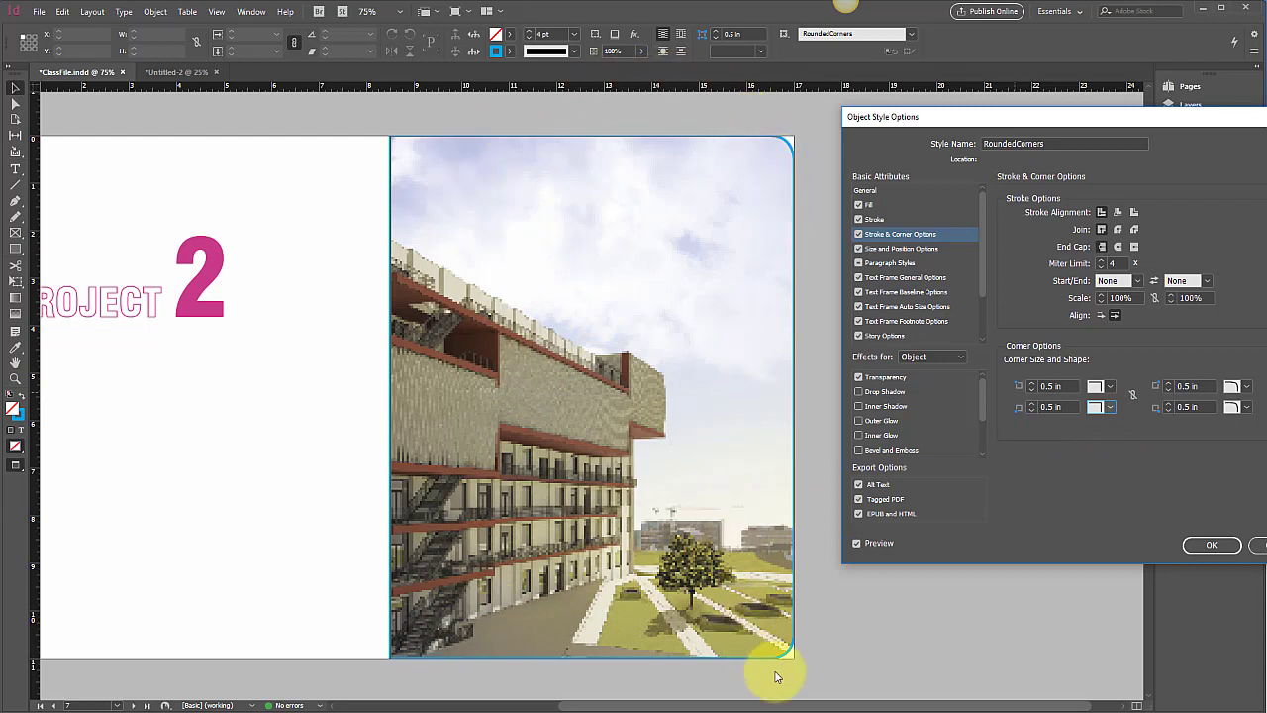
# Set the RoundedCorners stroke to [None] and save the style
pyautogui.click(873, 219)
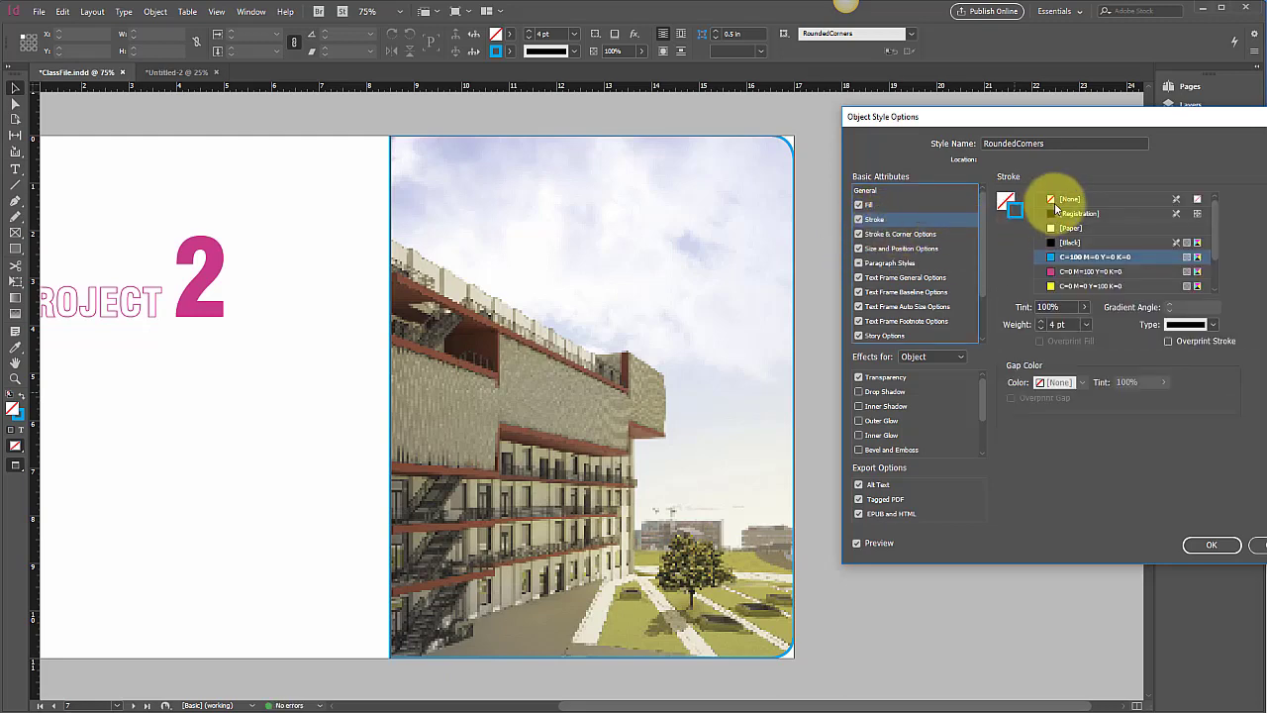
pyautogui.click(1052, 199)
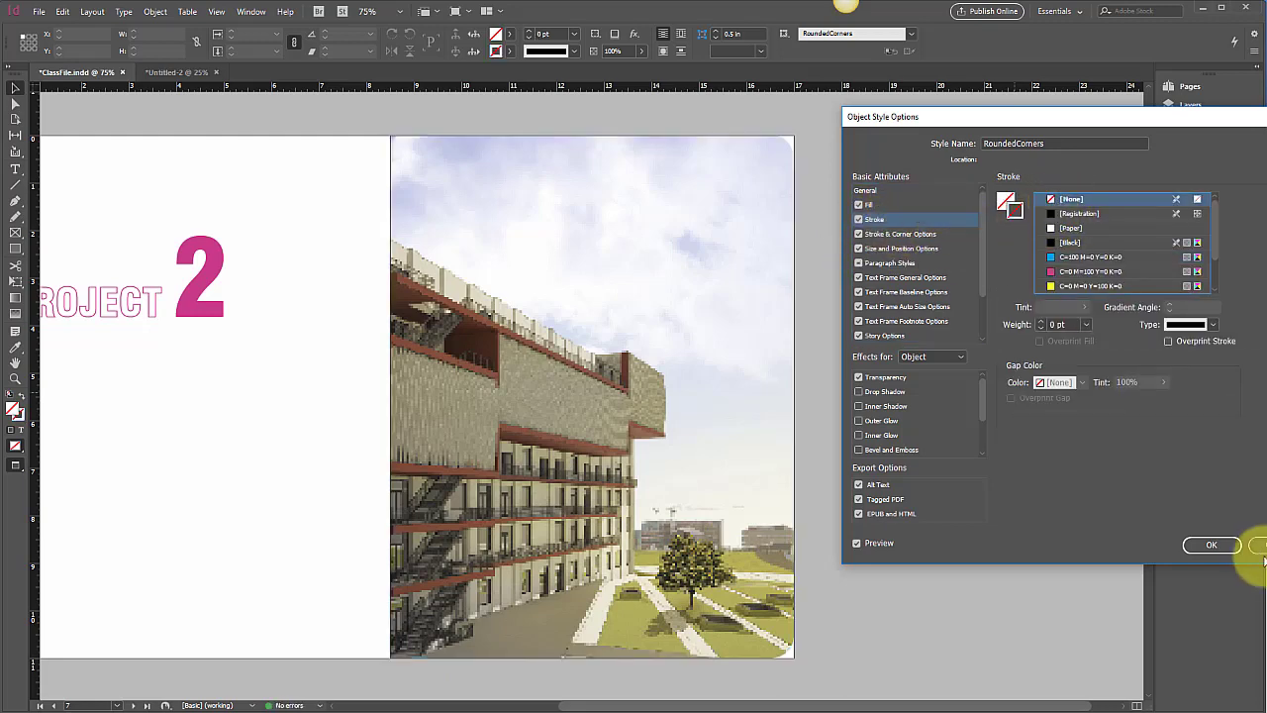
pyautogui.click(1211, 545)
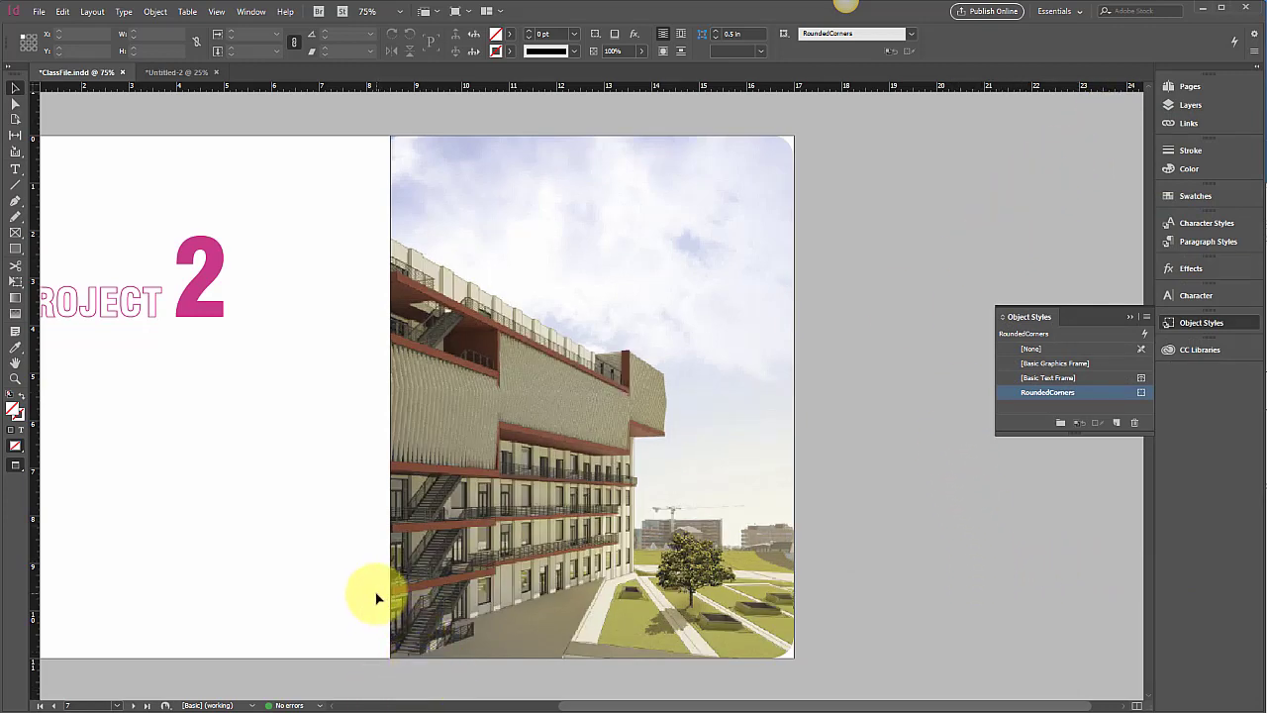
pyautogui.hscroll(2, 376, 598)
# Load Diagrams.png for placing via File > Place, accepting the PNG import settings
pyautogui.scroll(12, 376, 598)
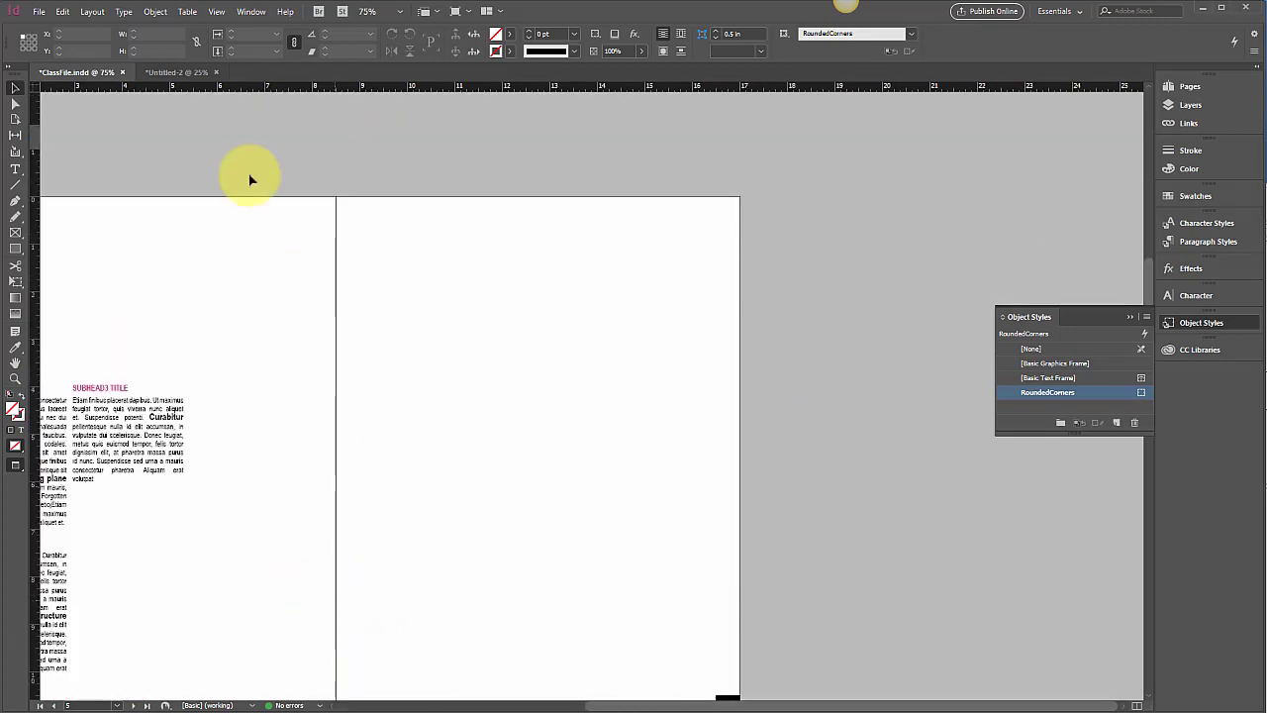
pyautogui.click(40, 10)
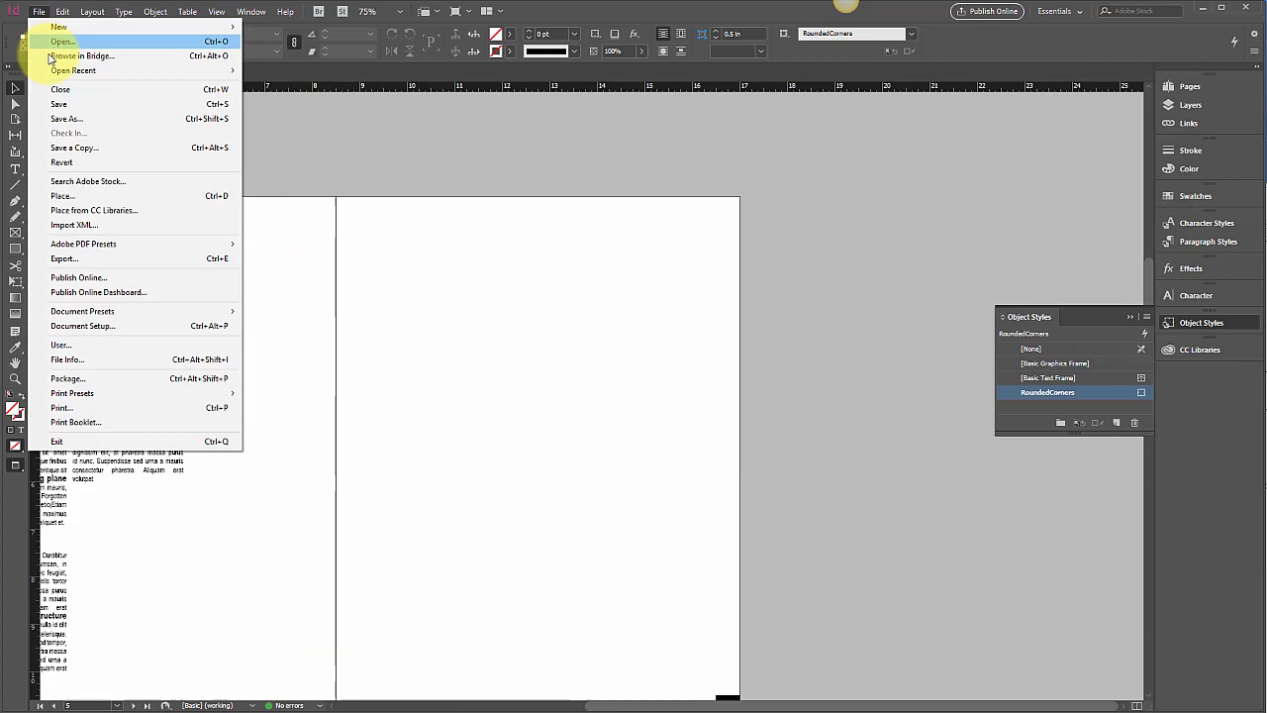
pyautogui.click(84, 194)
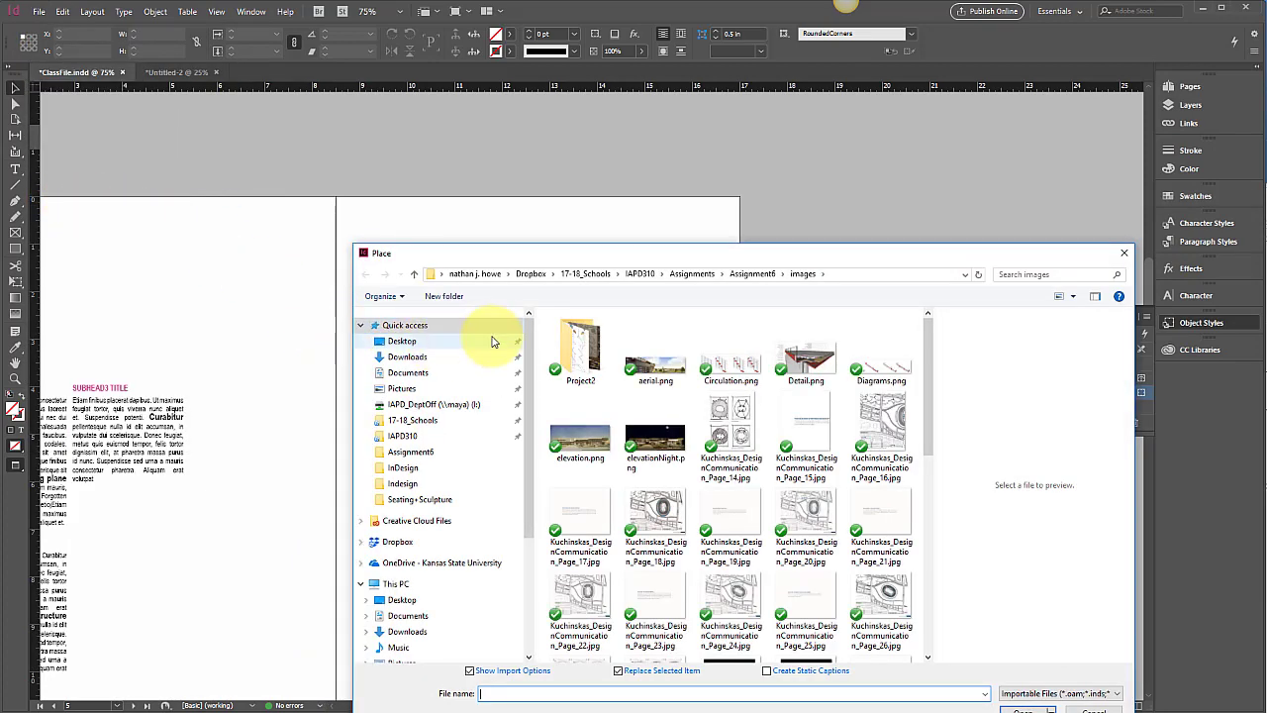
pyautogui.scroll(-1, 933, 415)
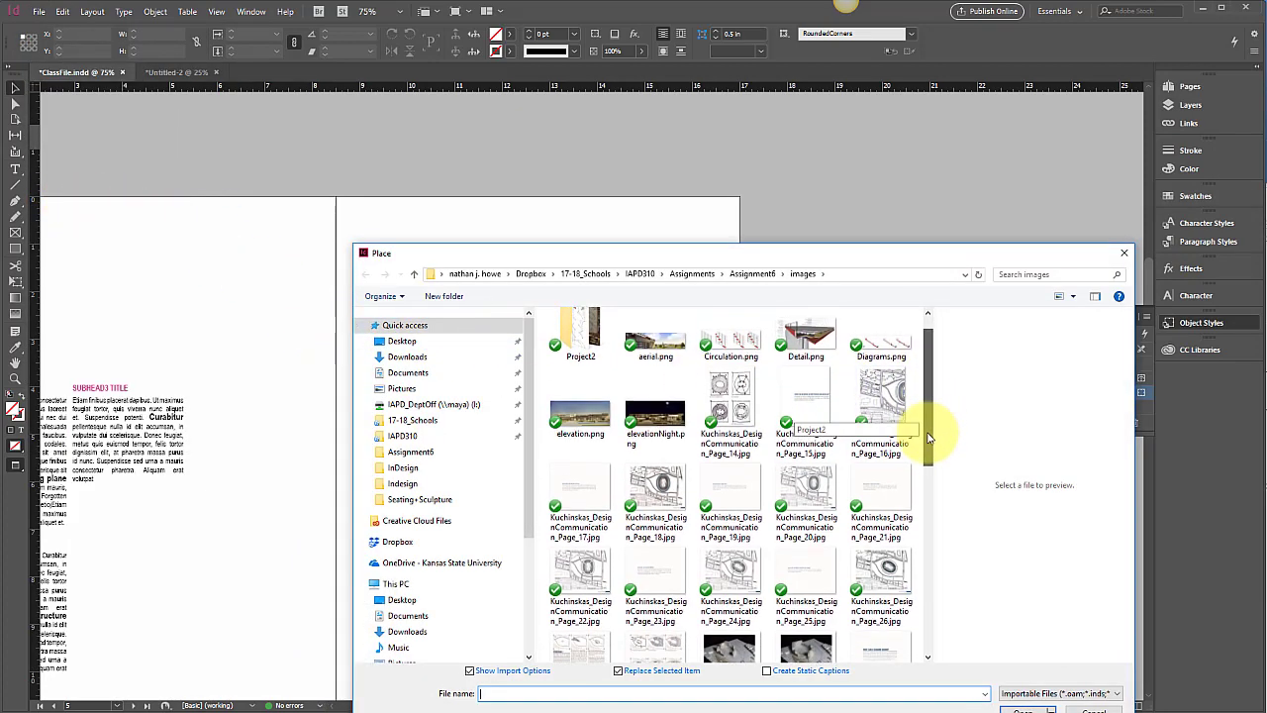
pyautogui.click(881, 351)
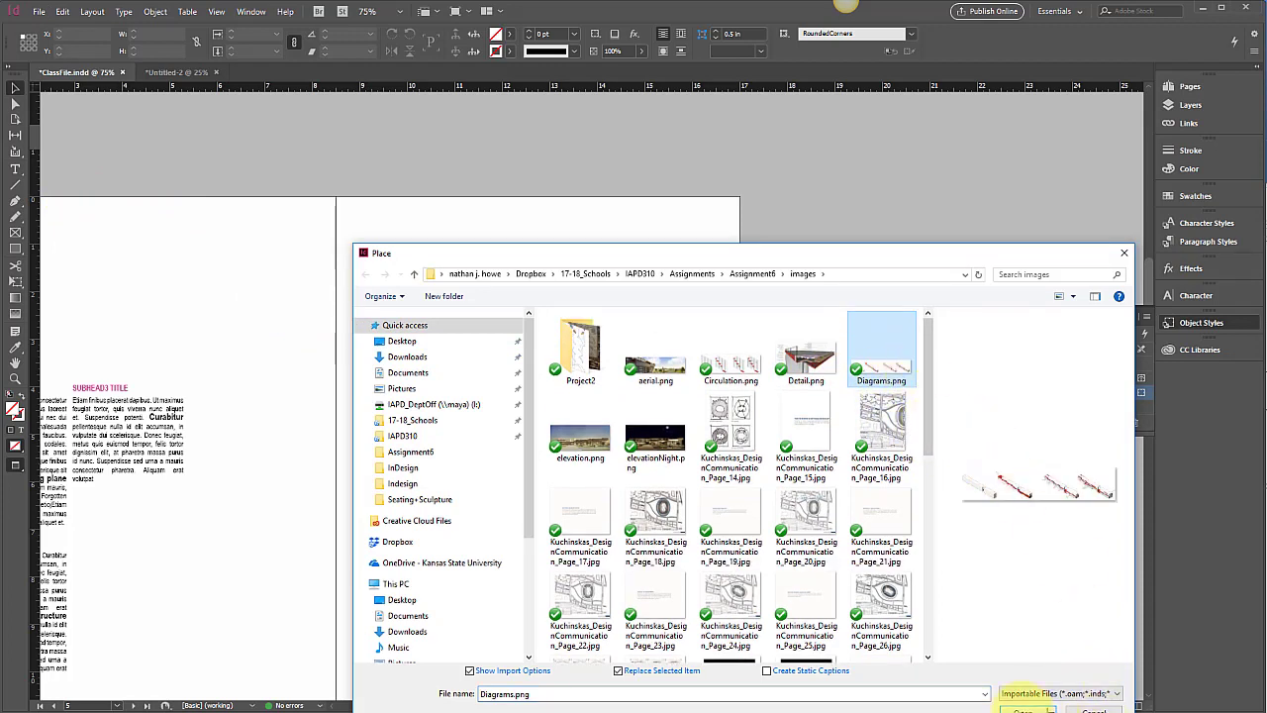
pyautogui.click(1025, 709)
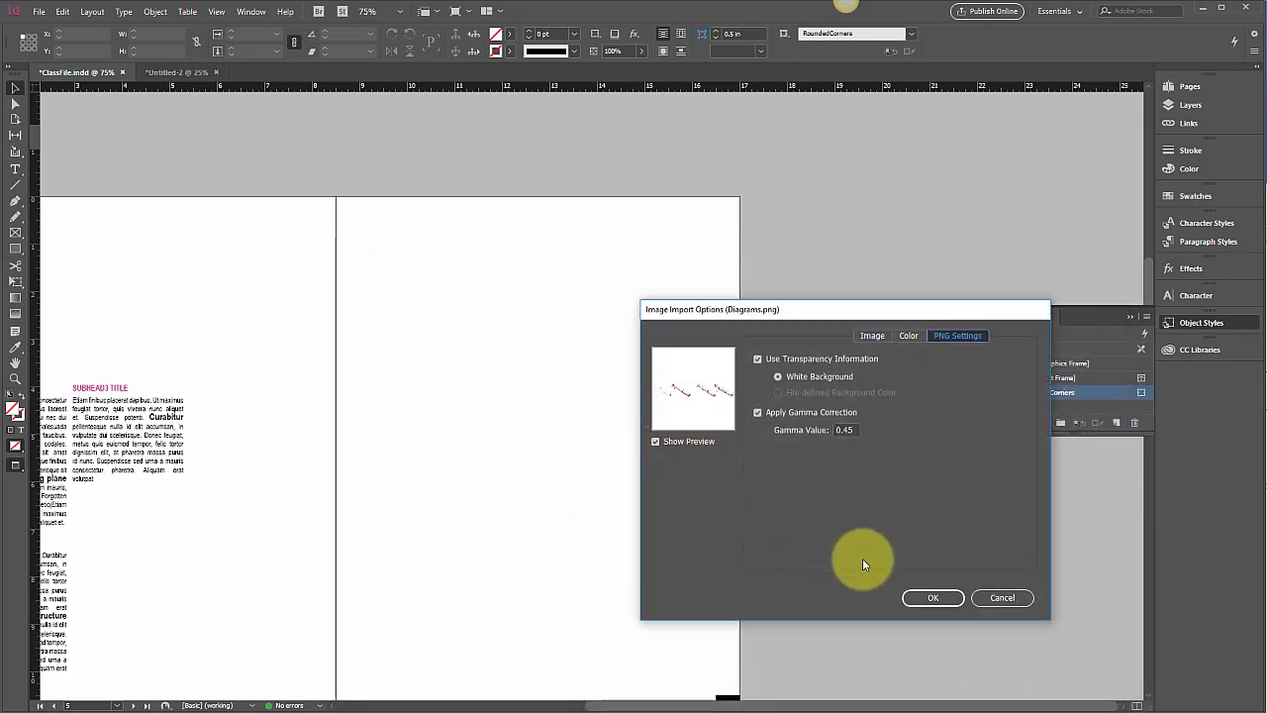
pyautogui.click(933, 598)
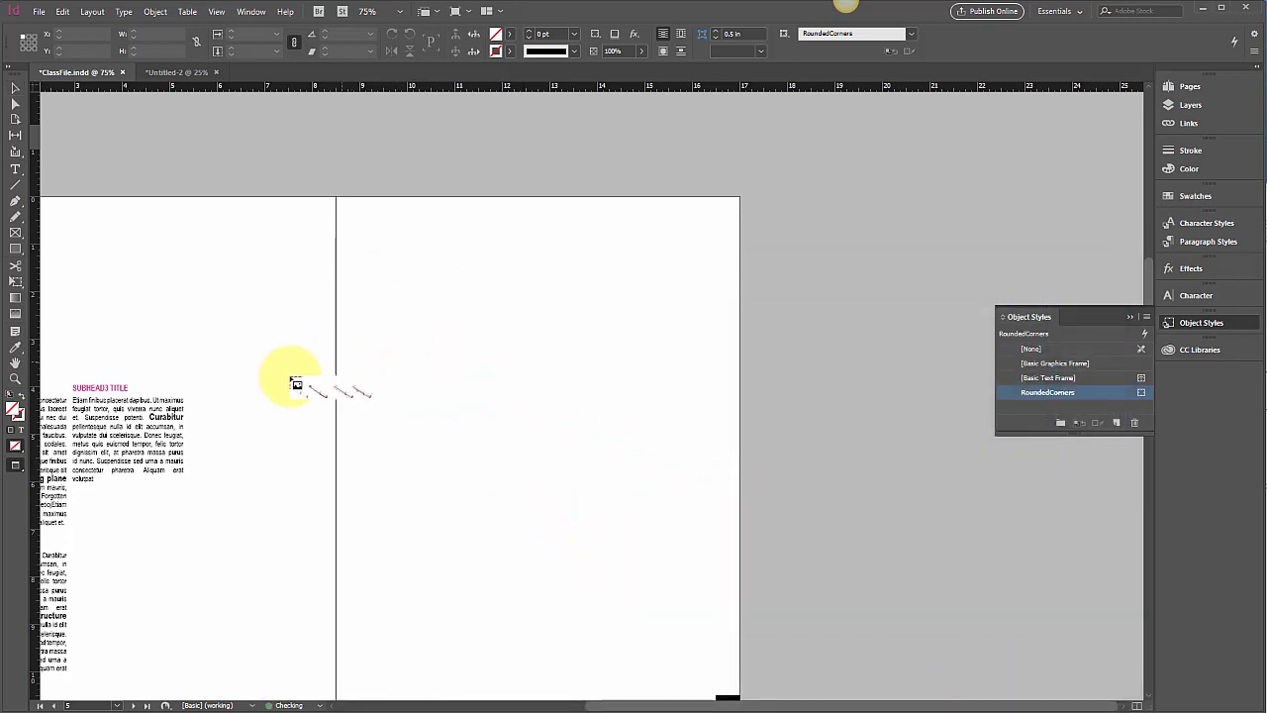
# Place the diagram on the spread, zoom out to 25%, then undo the placement
pyautogui.click(207, 393)
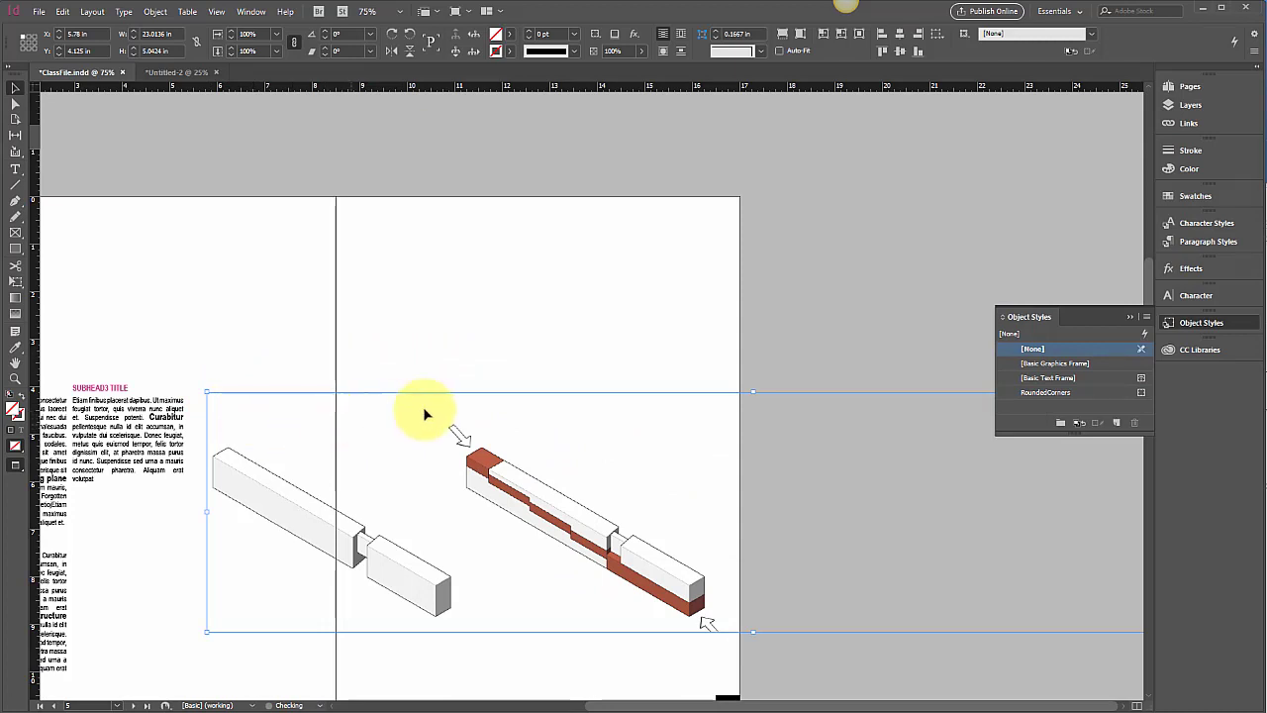
pyautogui.hotkey('ctrl', '-')
pyautogui.hotkey('ctrl', '-')
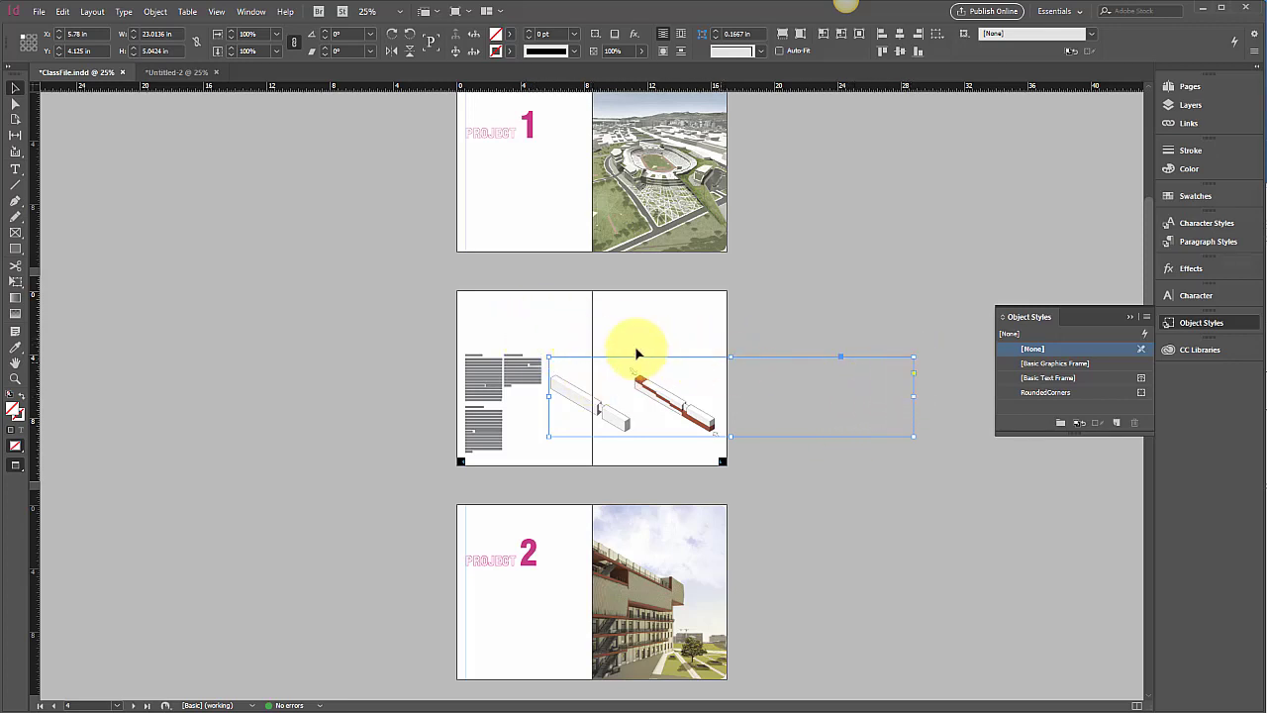
pyautogui.hotkey('ctrl', 'z')
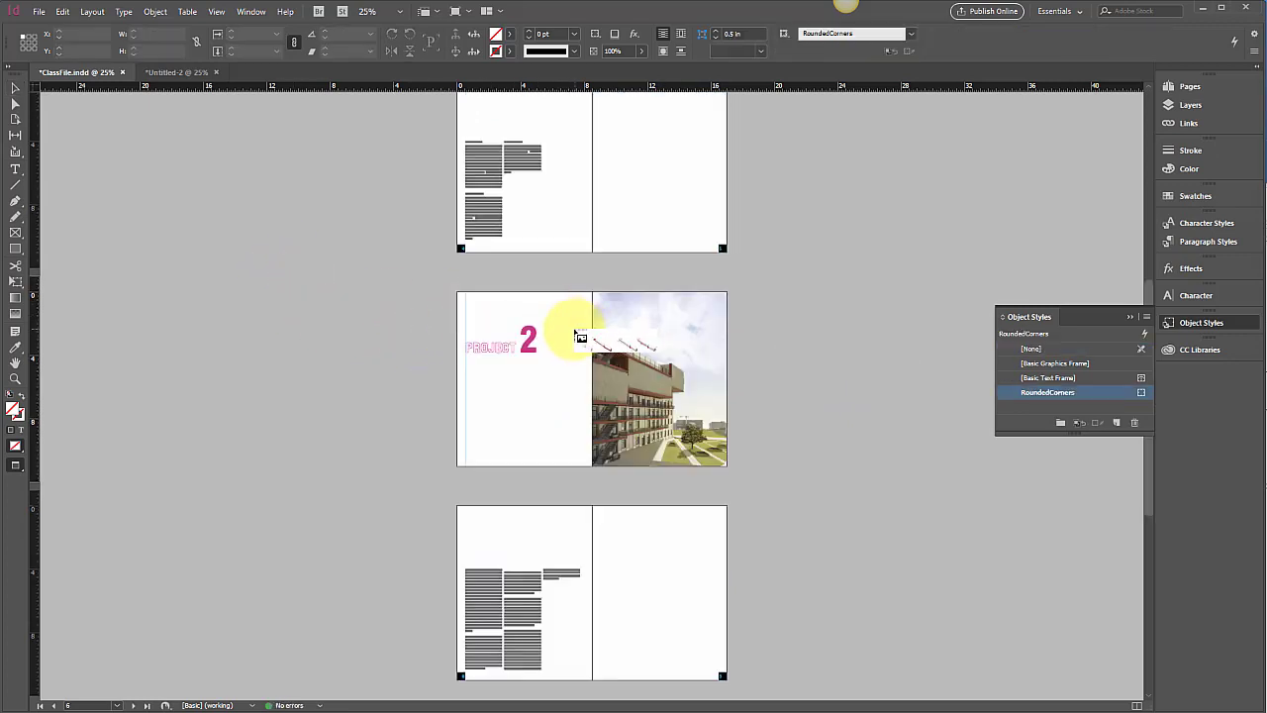
# Drag out the Diagrams.png frame across the pages 4–5 spread beside the text columns
pyautogui.scroll(3, 609, 217)
pyautogui.scroll(1, 609, 217)
pyautogui.moveTo(553, 337); pyautogui.dragTo(717, 422)
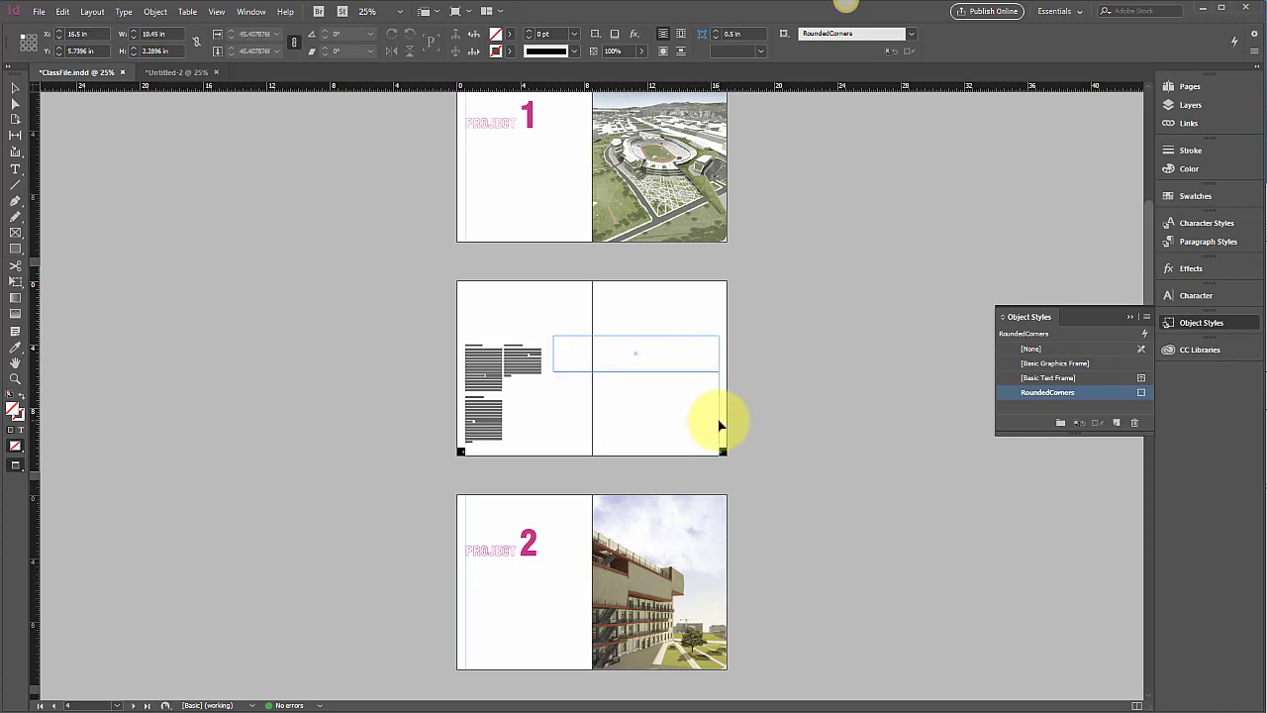
pyautogui.moveTo(719, 424); pyautogui.dragTo(719, 425)
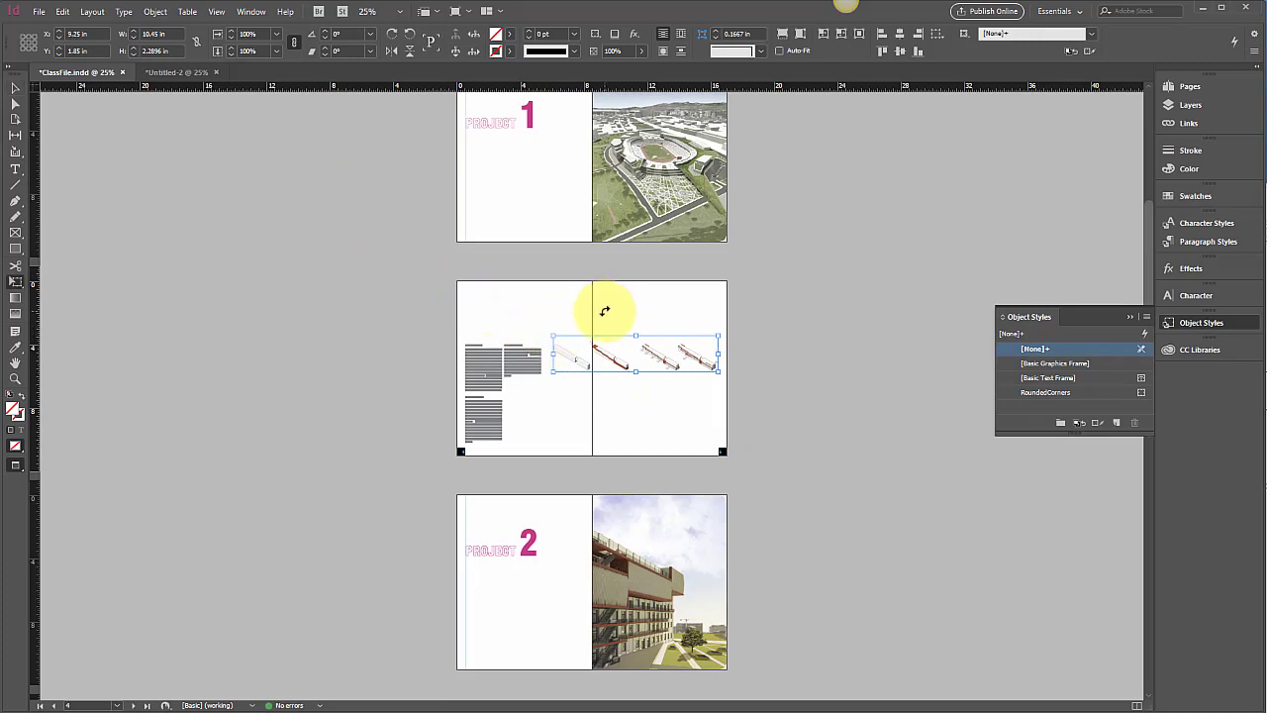
# Zoom to 75% and nudge the diagram strip slightly down with the Selection tool
pyautogui.hotkey('ctrl', '=')
pyautogui.hotkey('ctrl', '=')
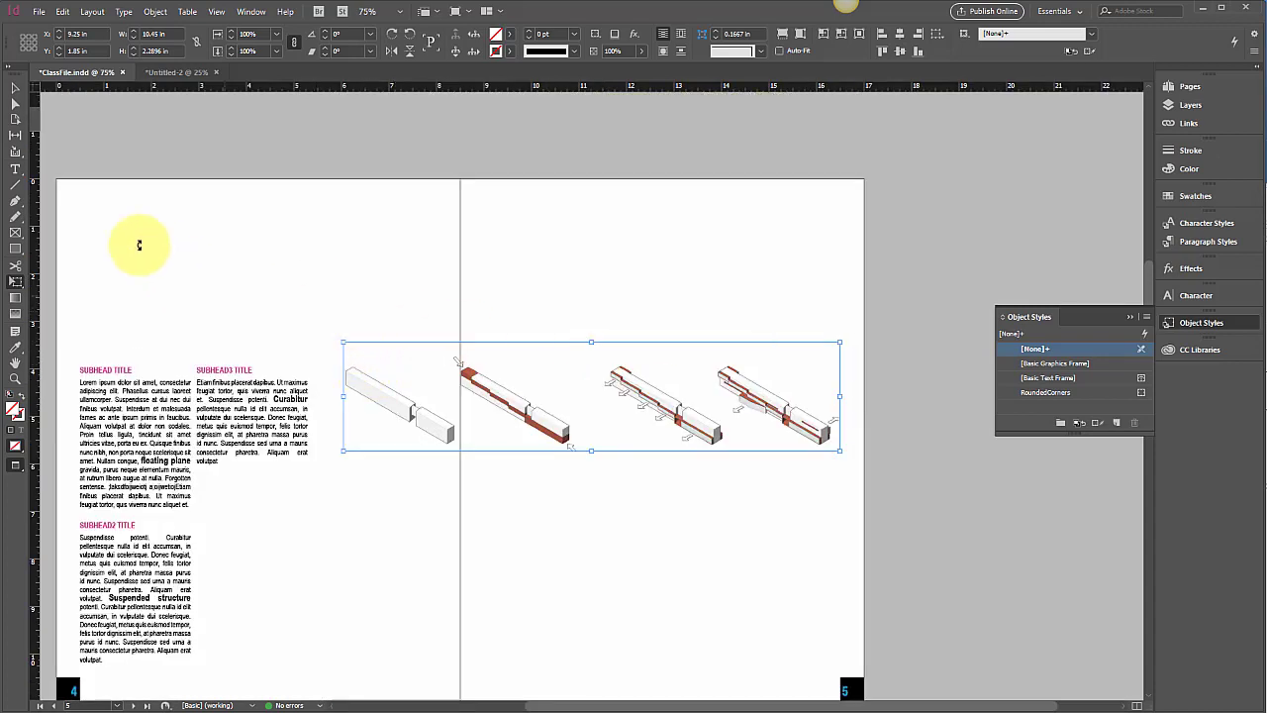
pyautogui.click(15, 87)
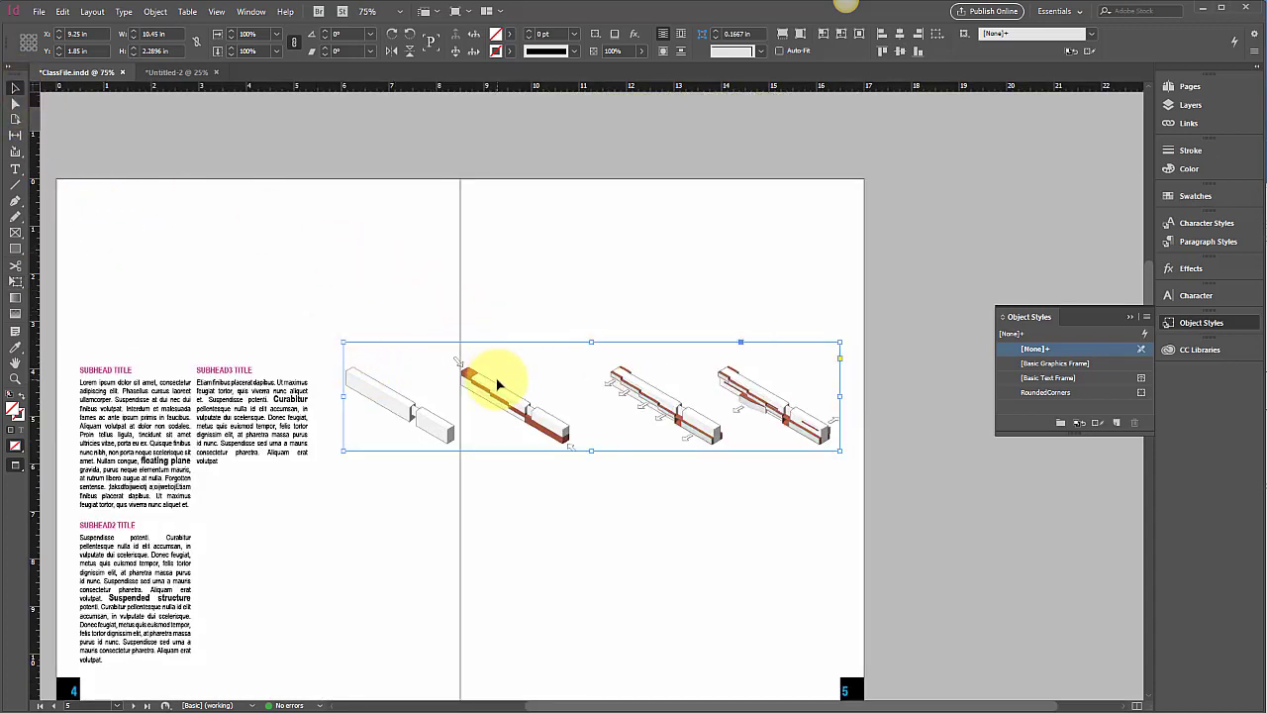
pyautogui.hotkey('shift', 'Down')
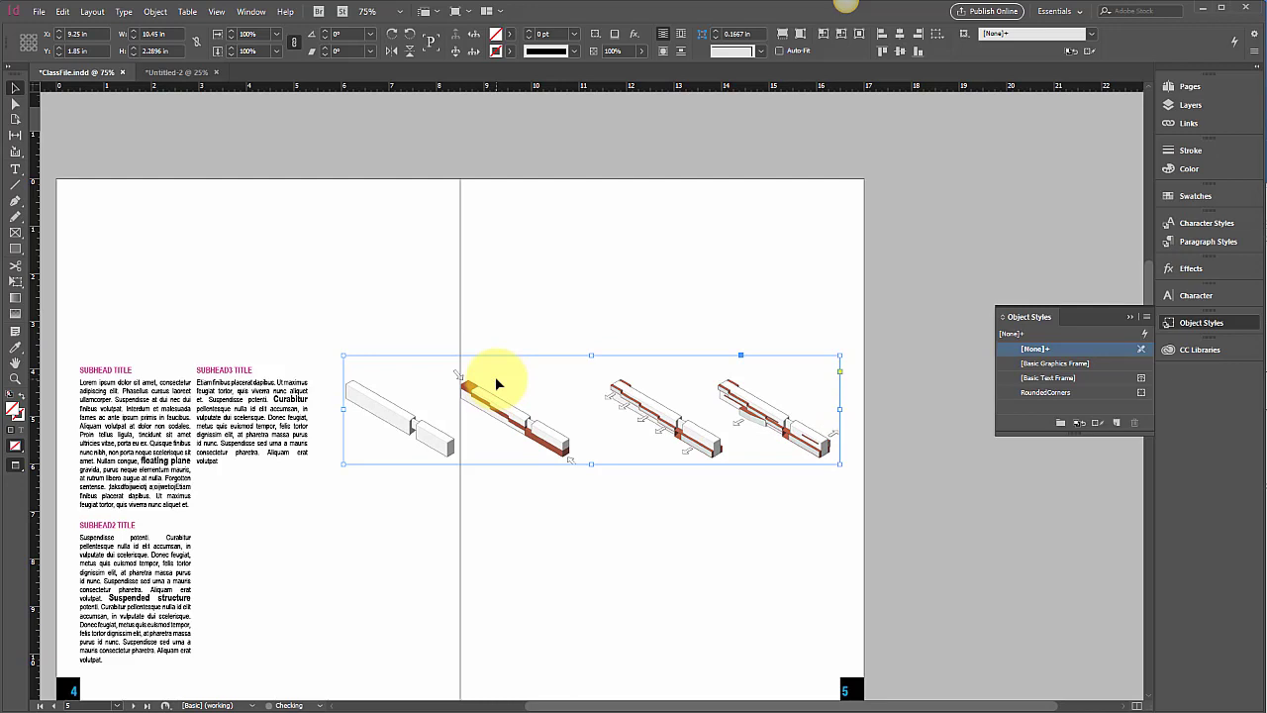
pyautogui.click(181, 468)
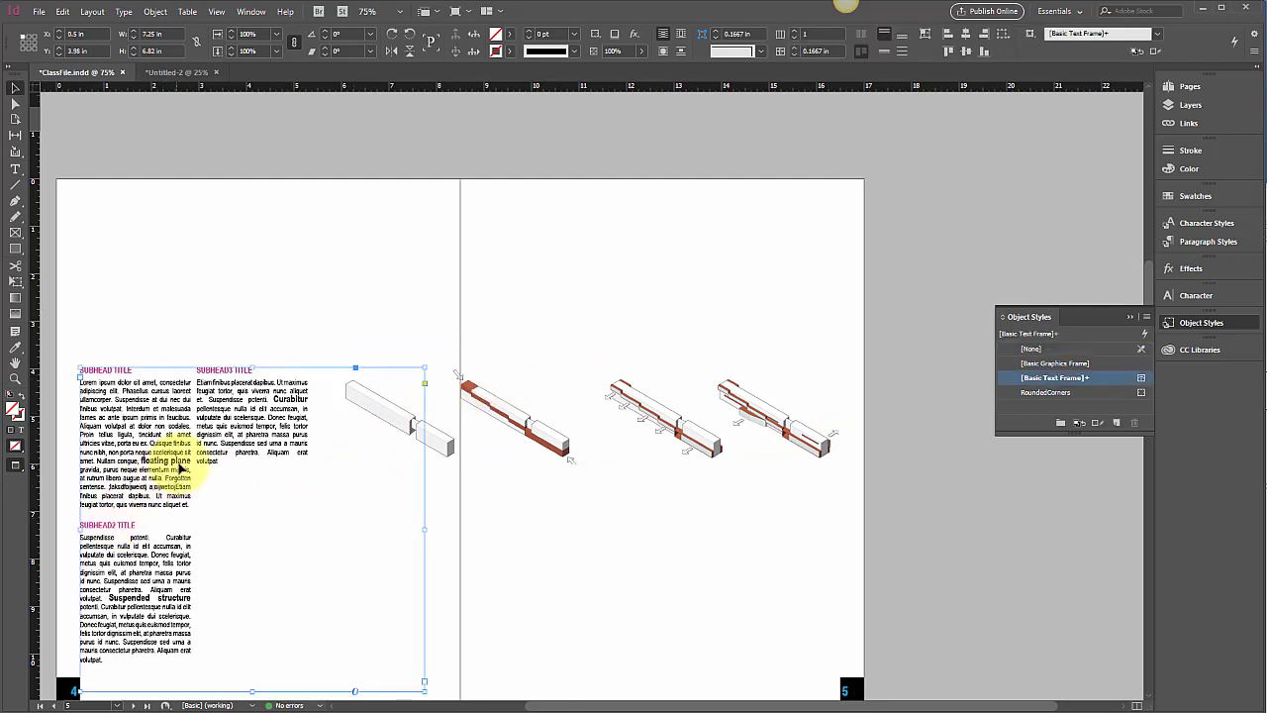
pyautogui.click(318, 338)
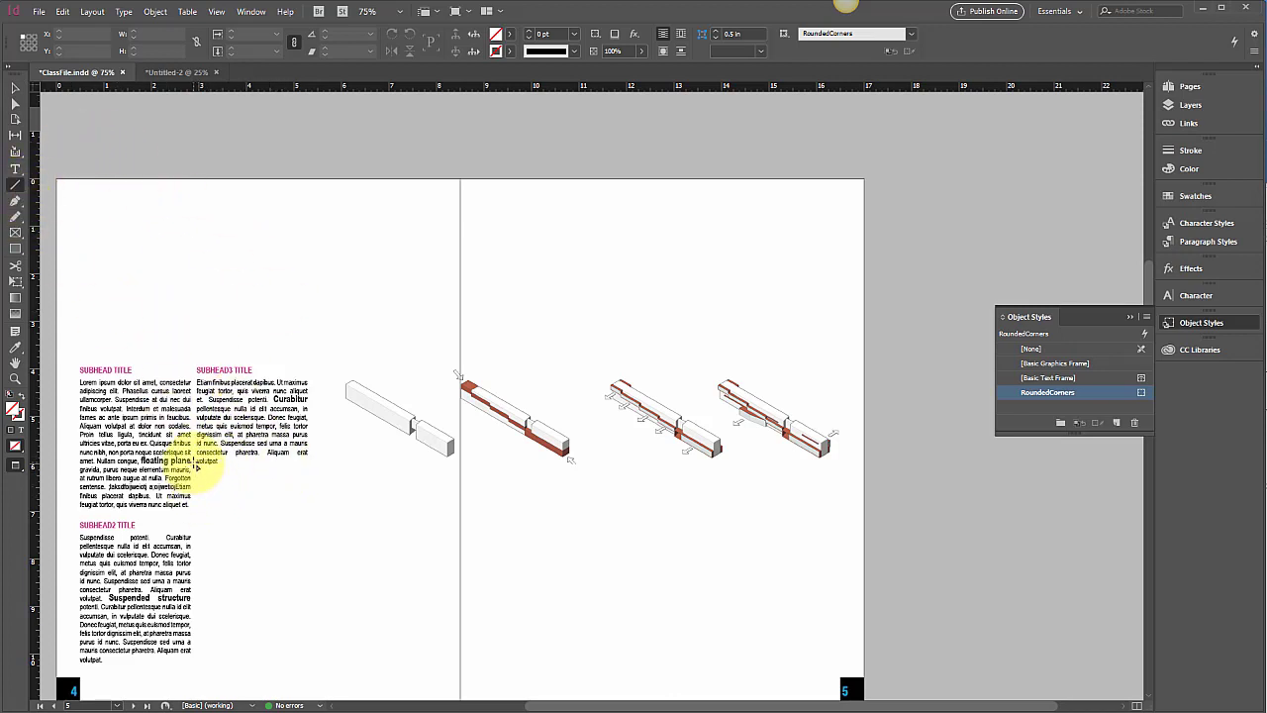
pyautogui.moveTo(196, 467); pyautogui.dragTo(376, 489)
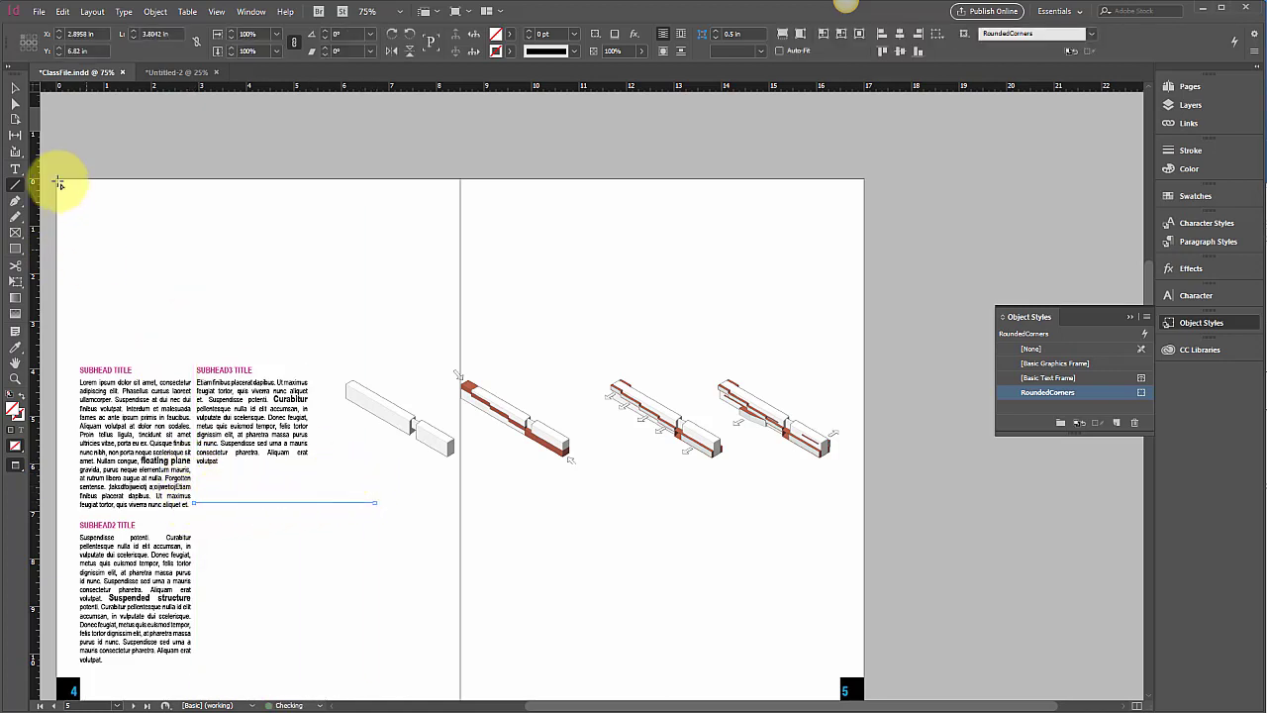
pyautogui.click(15, 88)
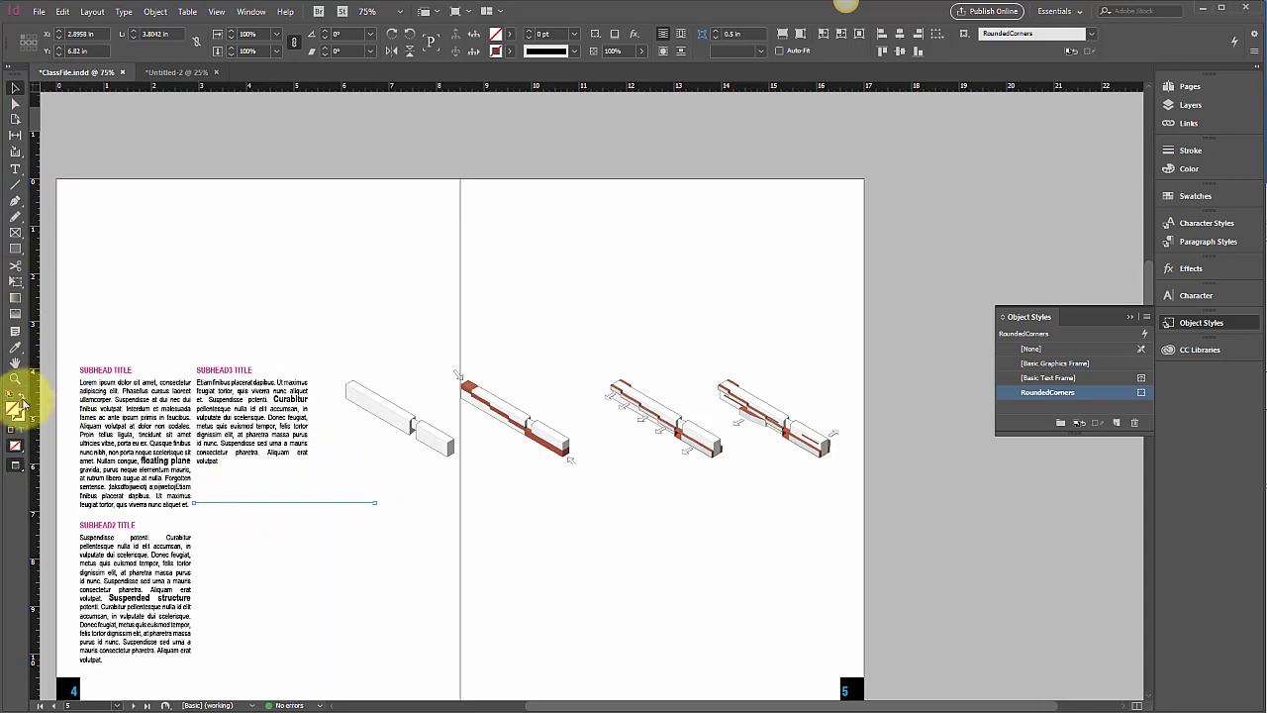
pyautogui.click(196, 495)
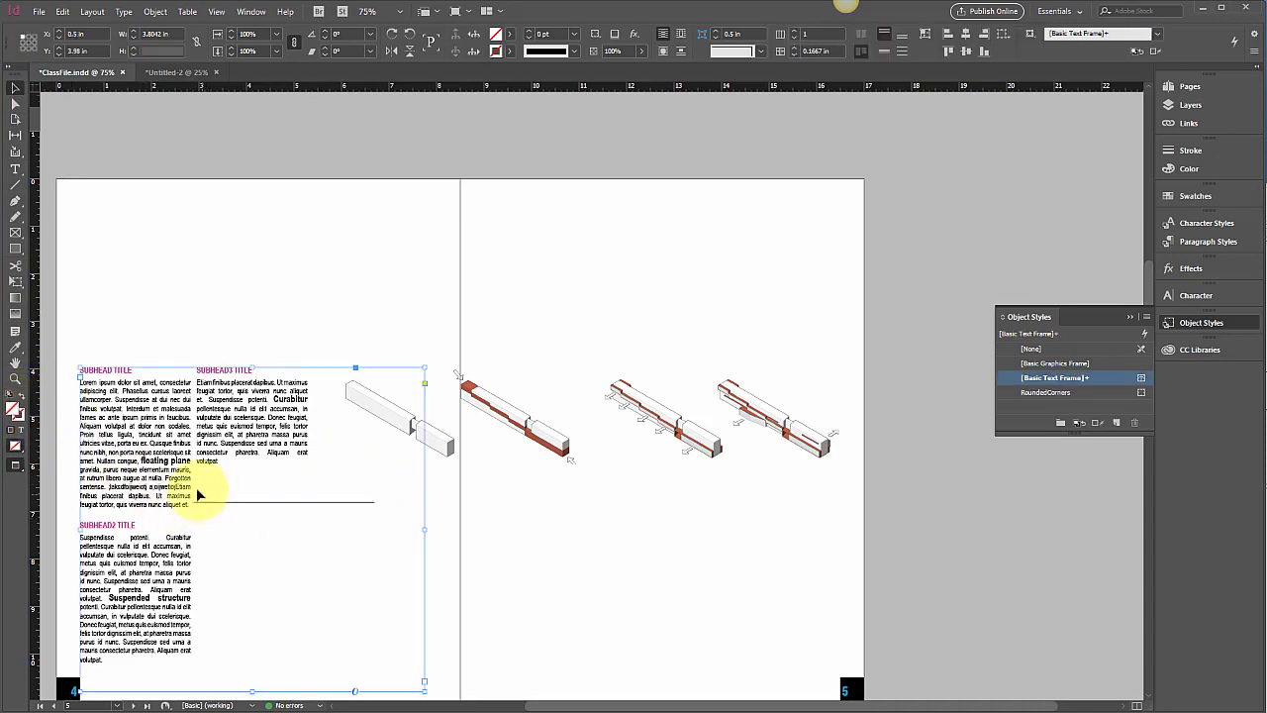
pyautogui.click(197, 501)
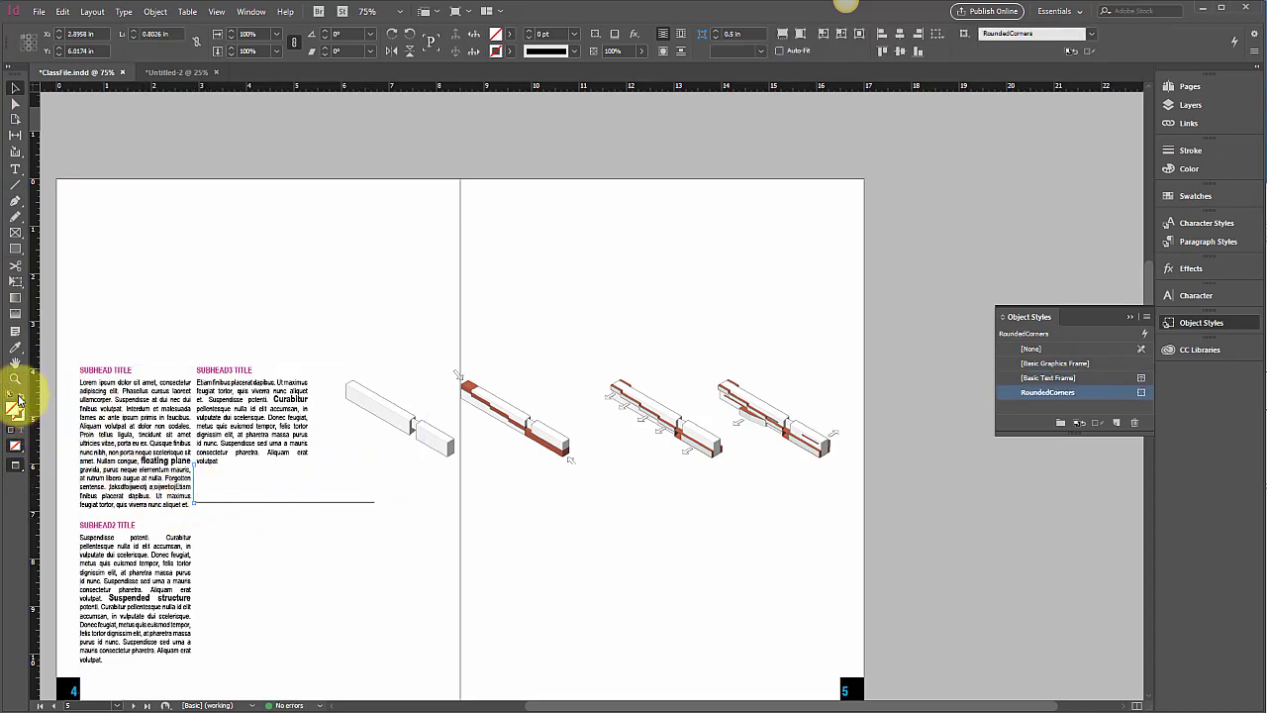
pyautogui.click(213, 522)
pyautogui.click(133, 339)
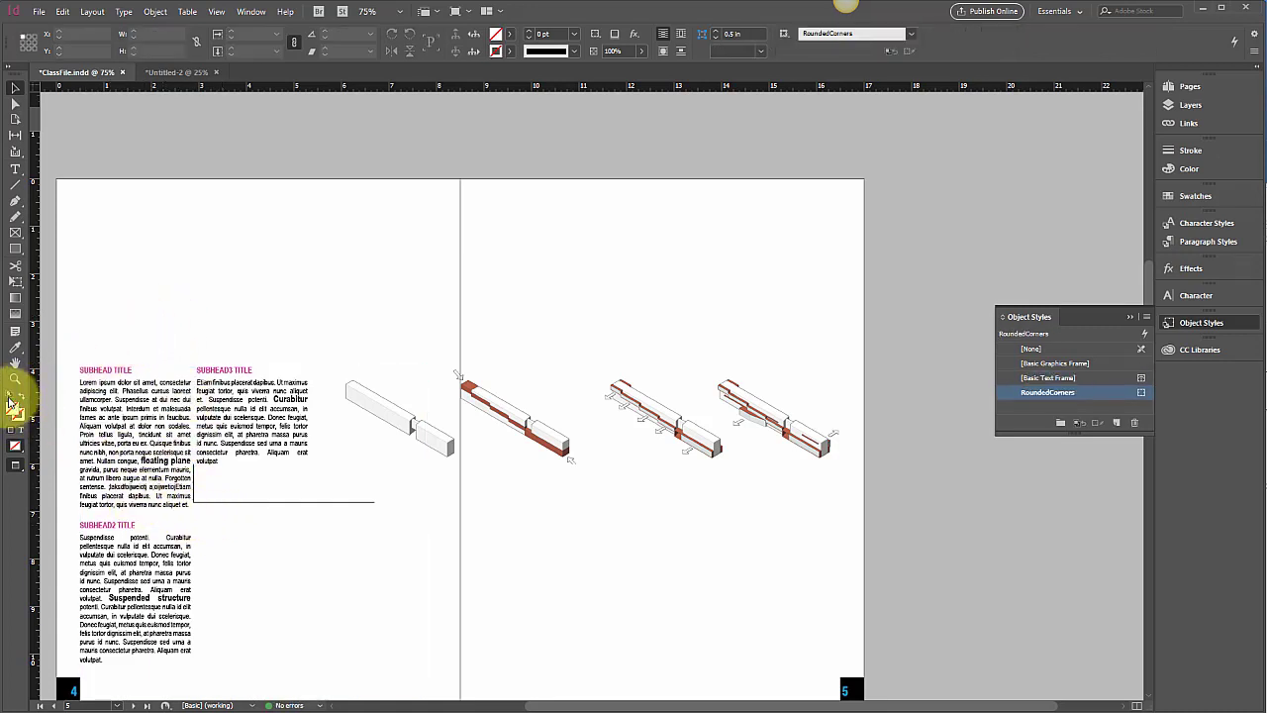
pyautogui.click(15, 184)
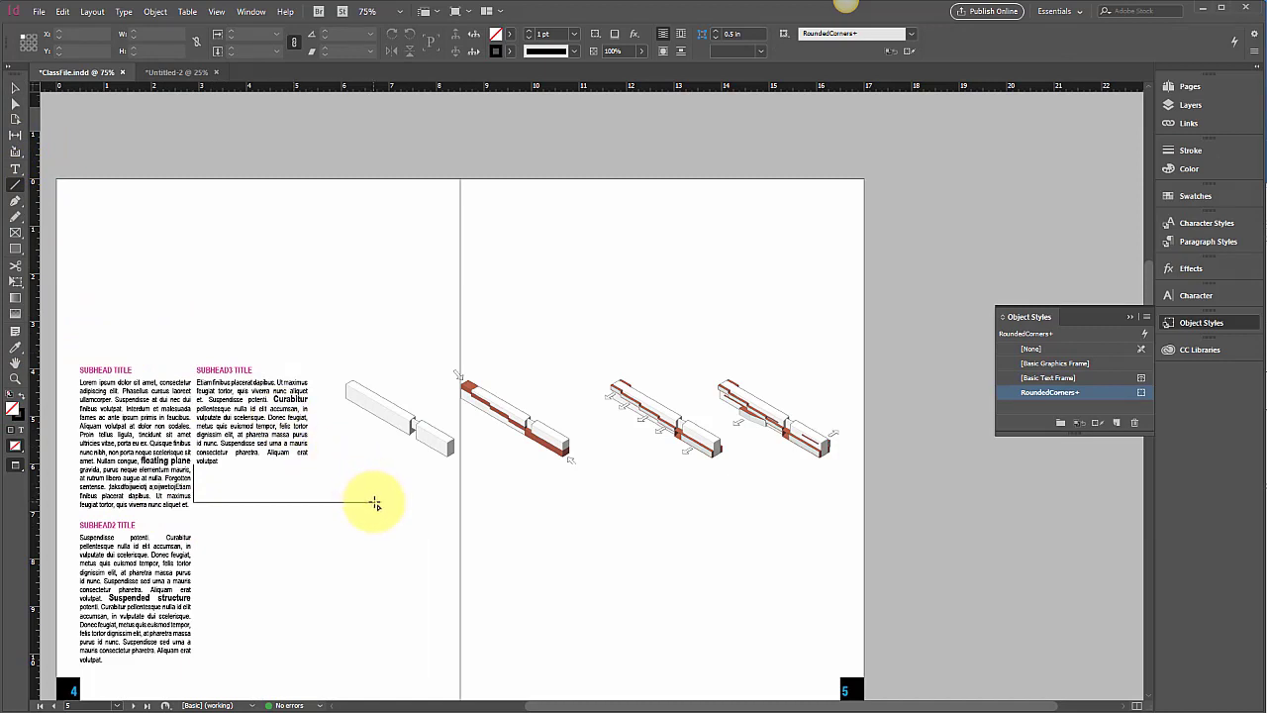
pyautogui.moveTo(375, 503); pyautogui.dragTo(379, 423)
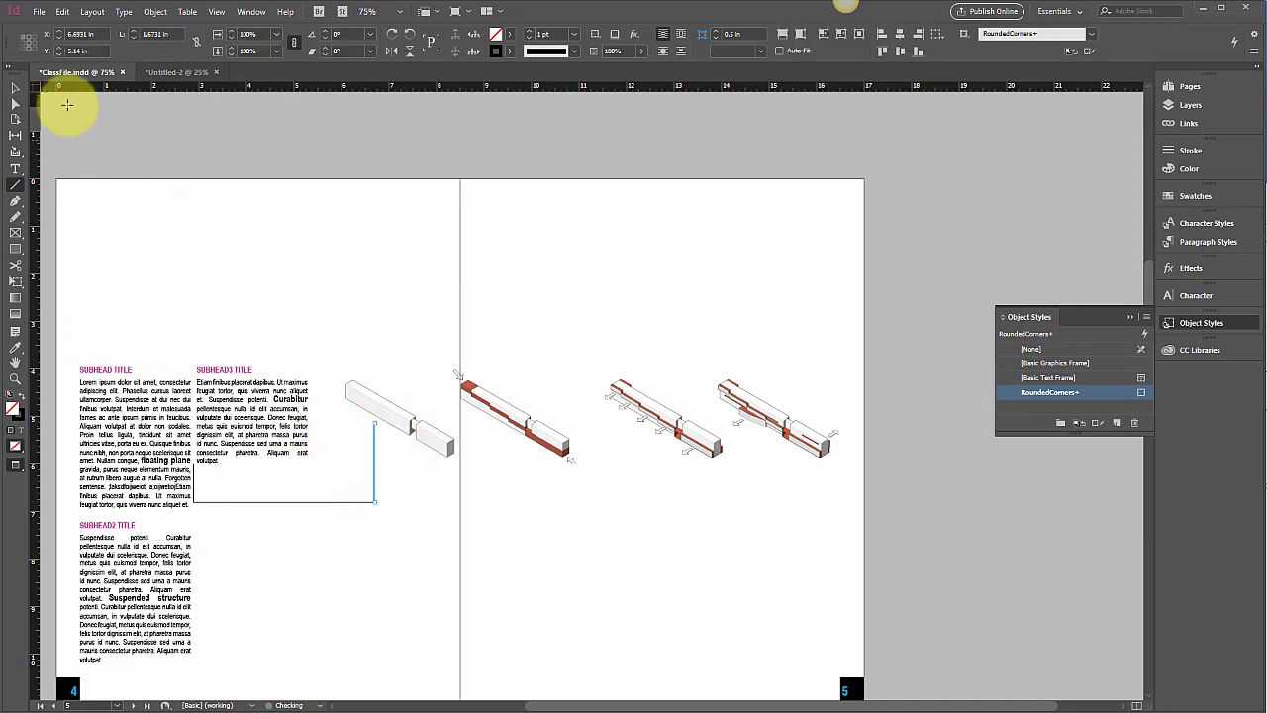
pyautogui.click(15, 87)
pyautogui.click(401, 530)
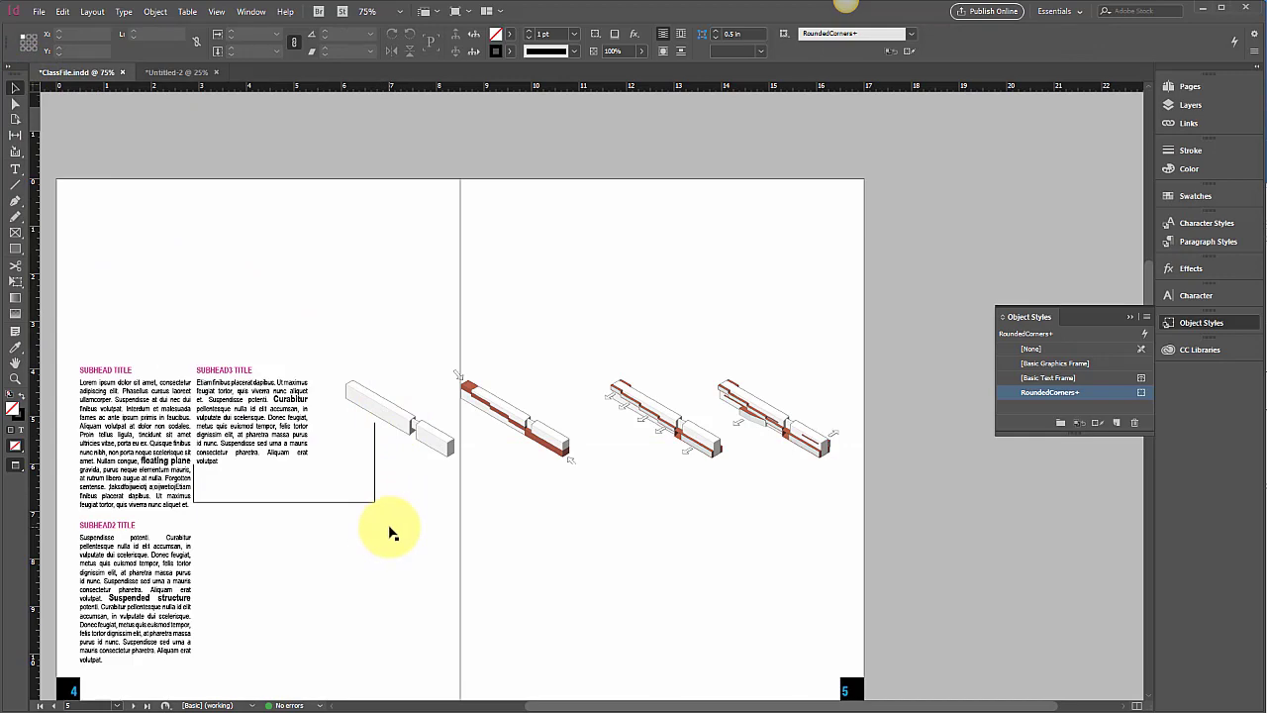
pyautogui.hotkey('ctrl', '=')
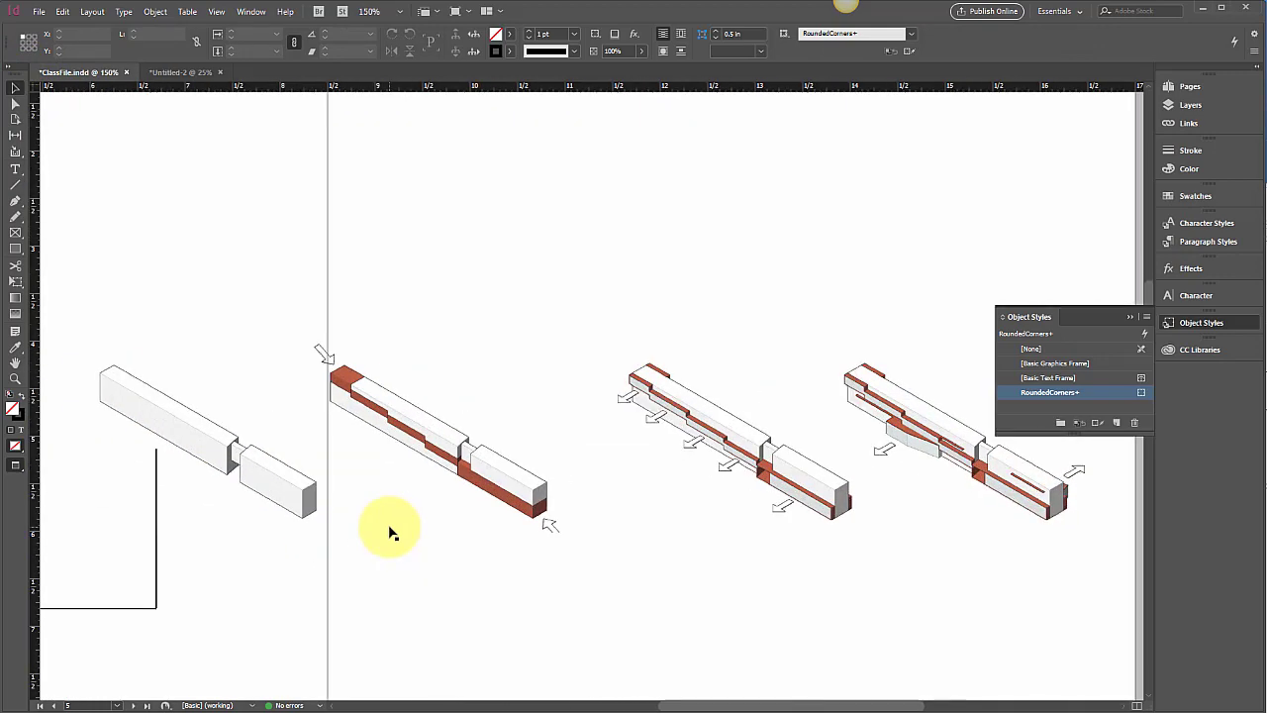
pyautogui.moveTo(764, 705); pyautogui.dragTo(624, 705)
pyautogui.scroll(-2, 648, 657)
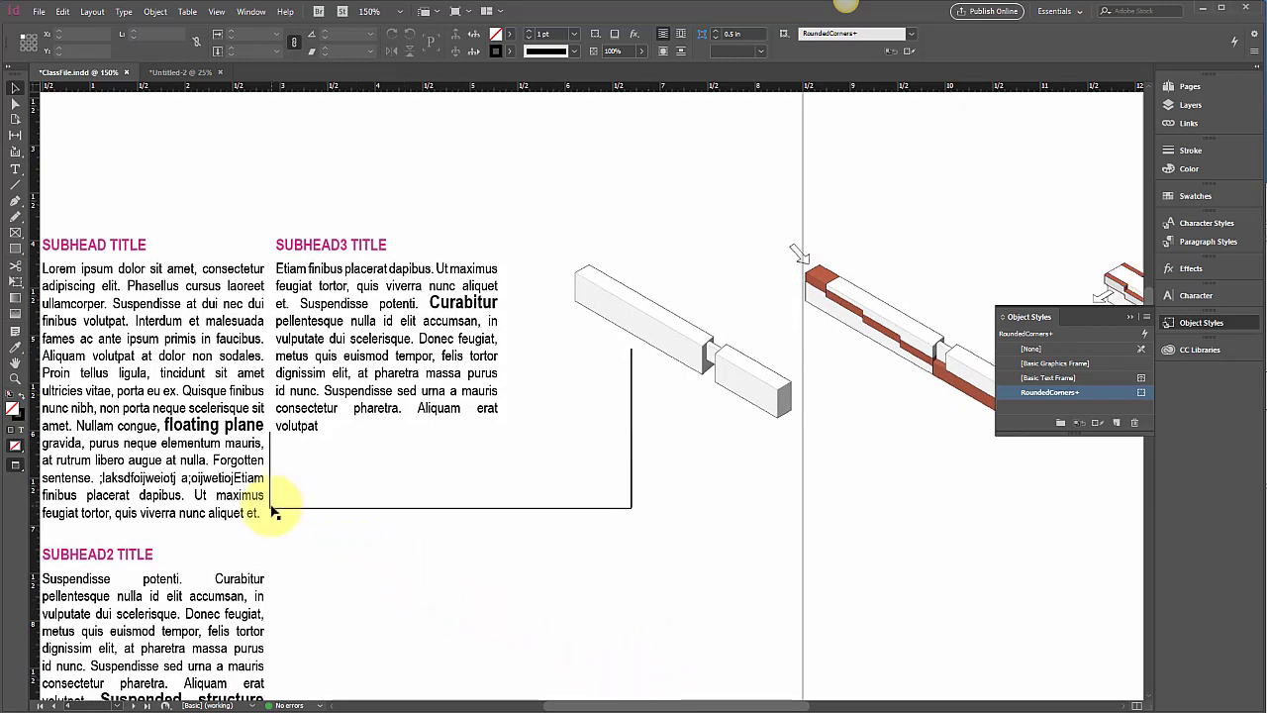
pyautogui.hotkey('ctrl', '=')
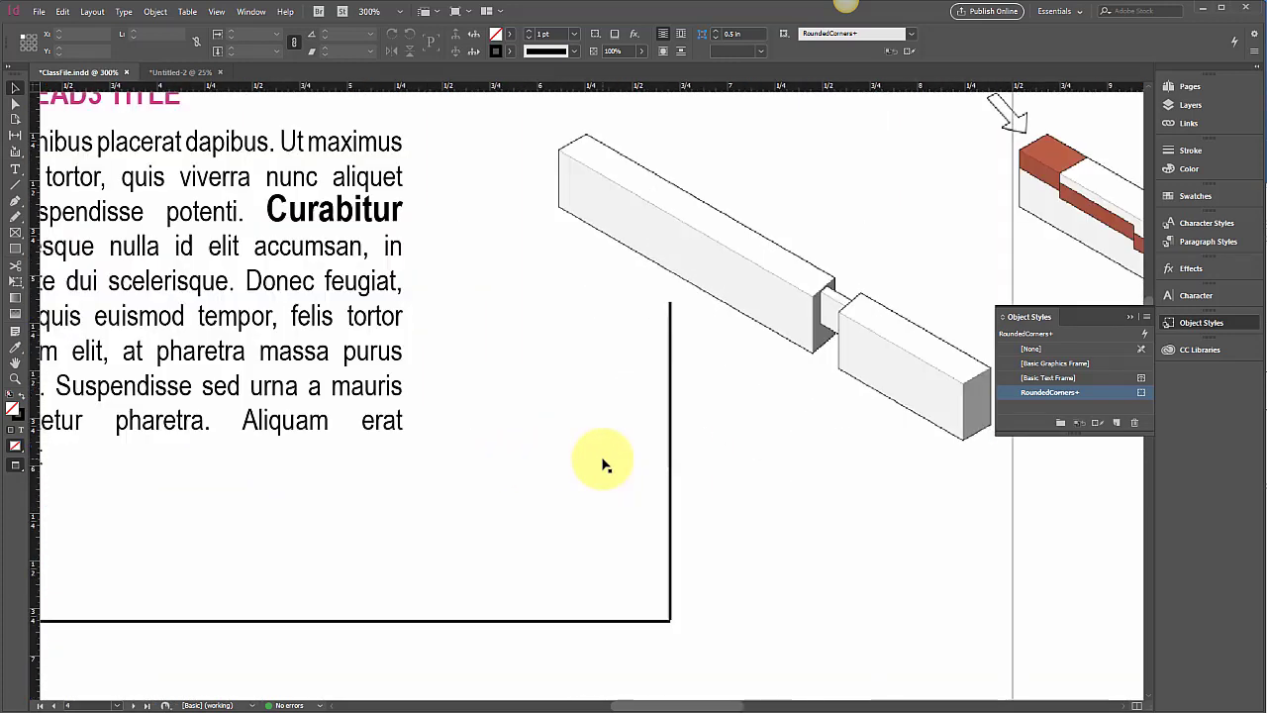
pyautogui.click(672, 622)
pyautogui.moveTo(672, 621); pyautogui.dragTo(672, 627)
pyautogui.click(749, 619)
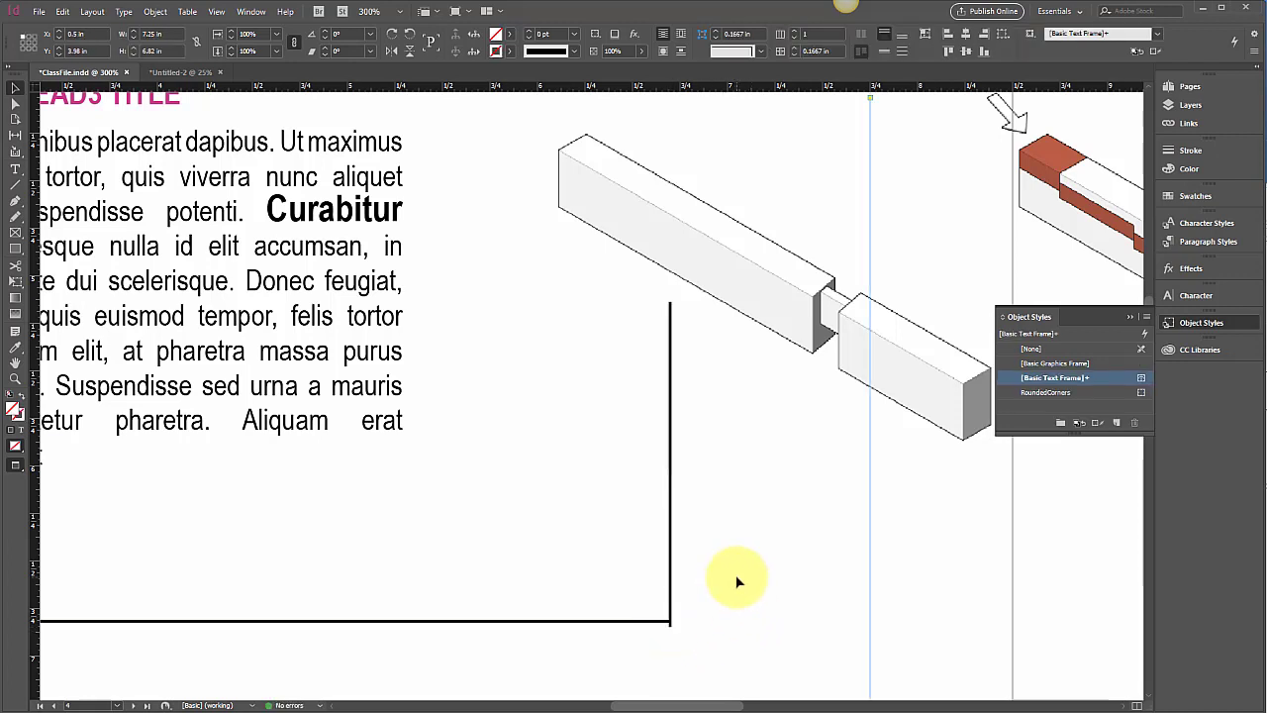
pyautogui.hotkey('ctrl', 'z')
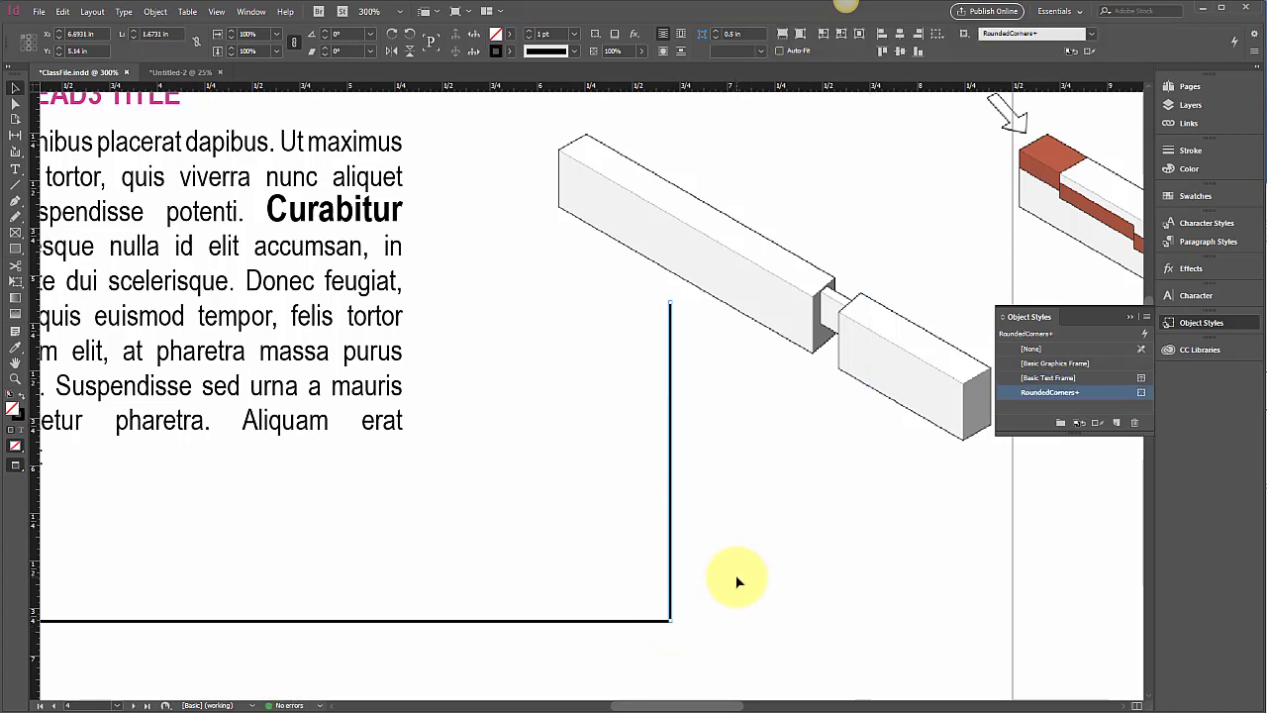
pyautogui.hotkey('ctrl', '-')
pyautogui.hotkey('ctrl', '-')
pyautogui.hotkey('ctrl', '-')
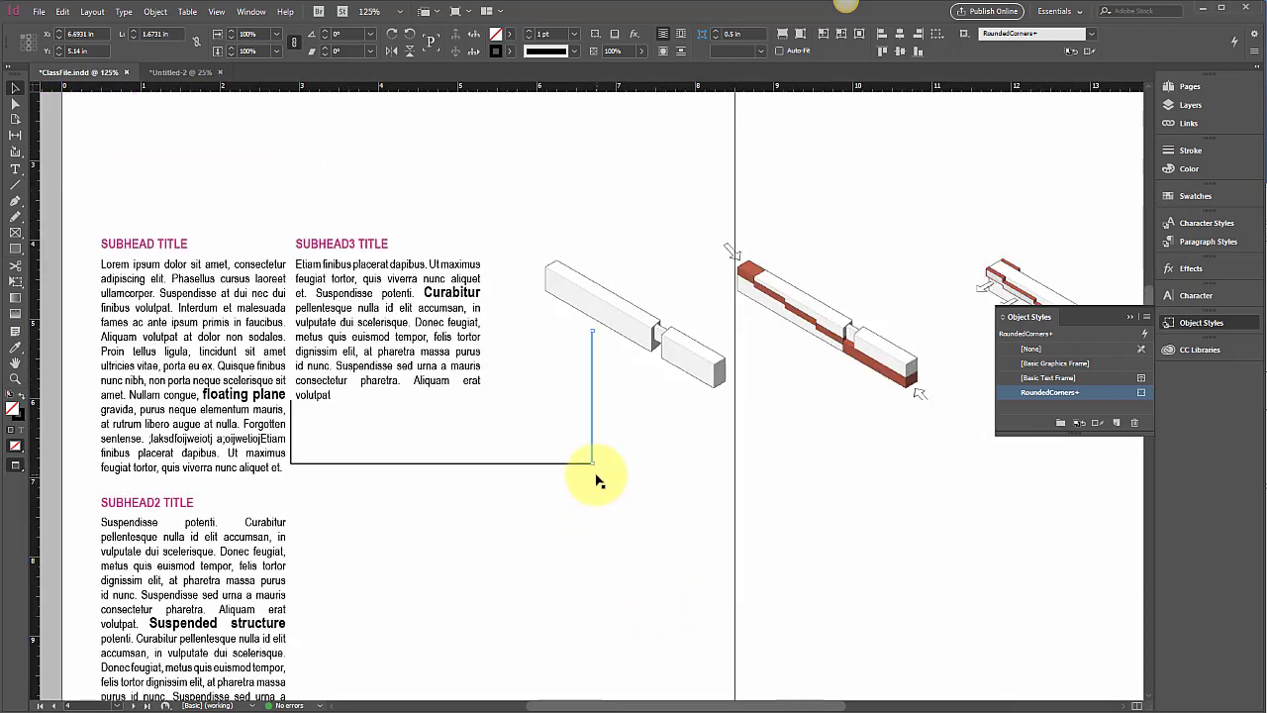
pyautogui.press('Delete')
pyautogui.press('Delete')
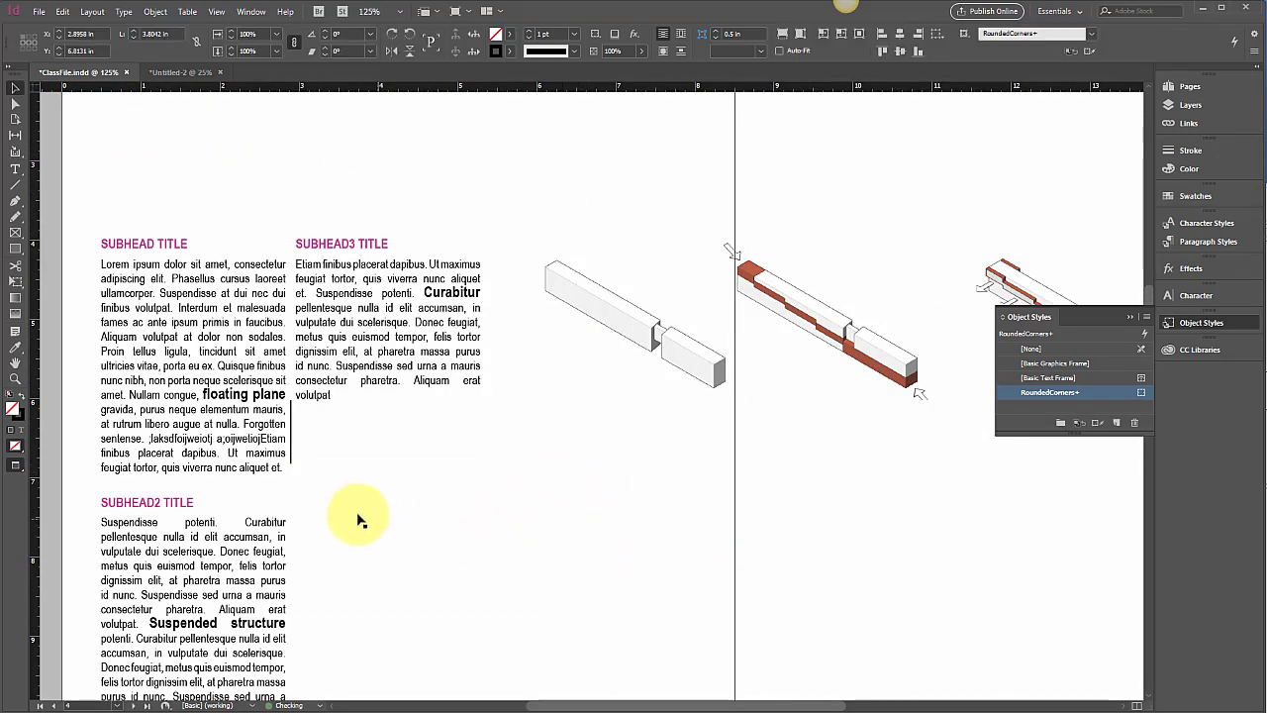
pyautogui.click(291, 458)
pyautogui.press('Delete')
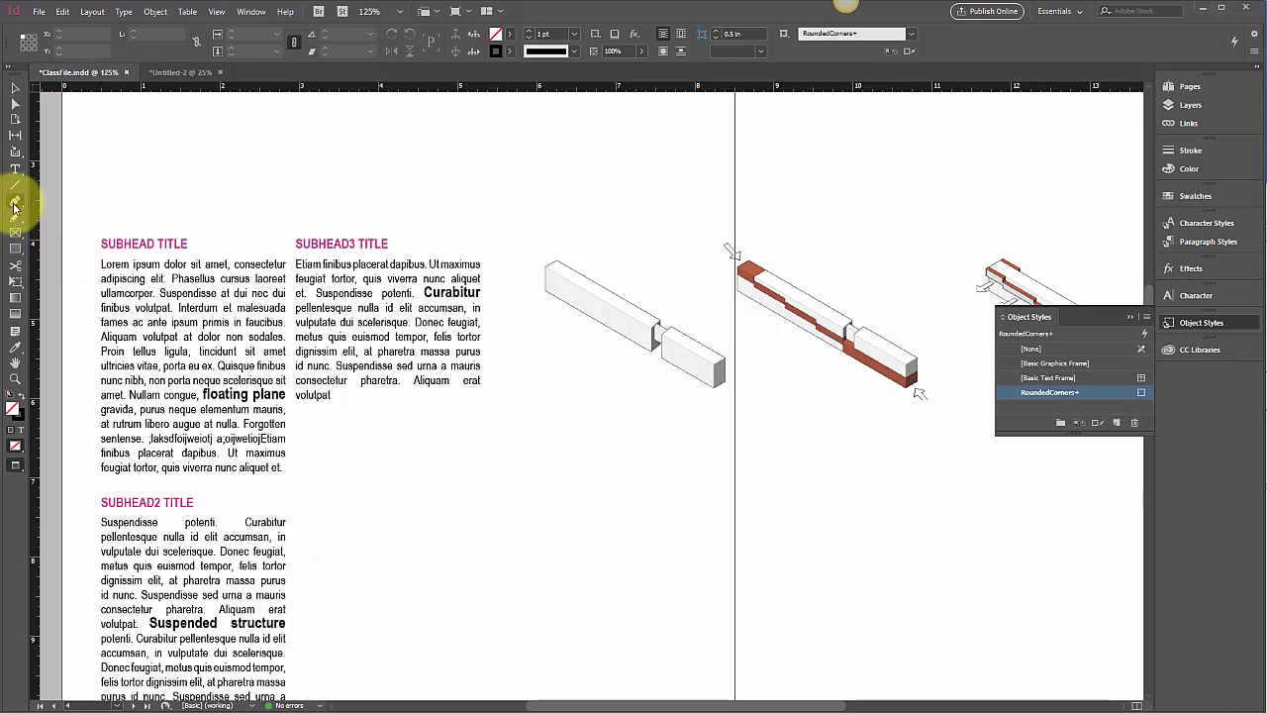
# Draw an L-shaped path with the Pencil tool beneath the second text column
pyautogui.click(14, 203)
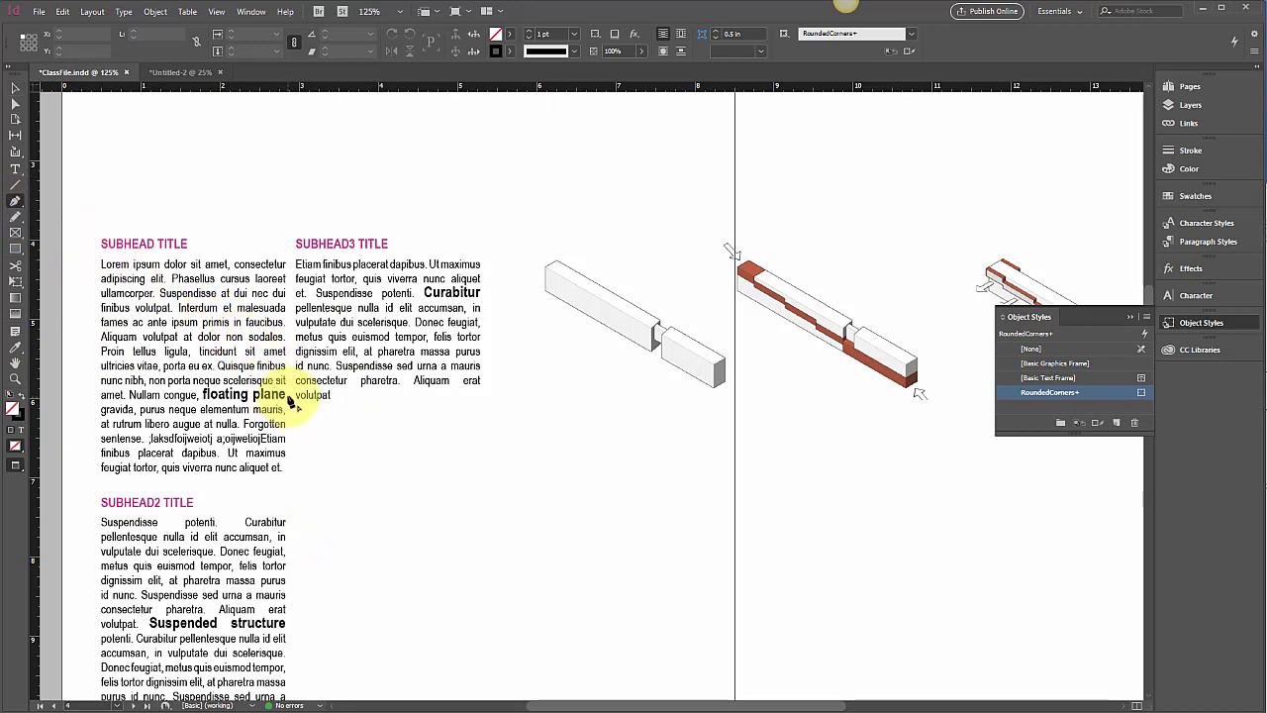
pyautogui.moveTo(290, 400); pyautogui.dragTo(291, 432)
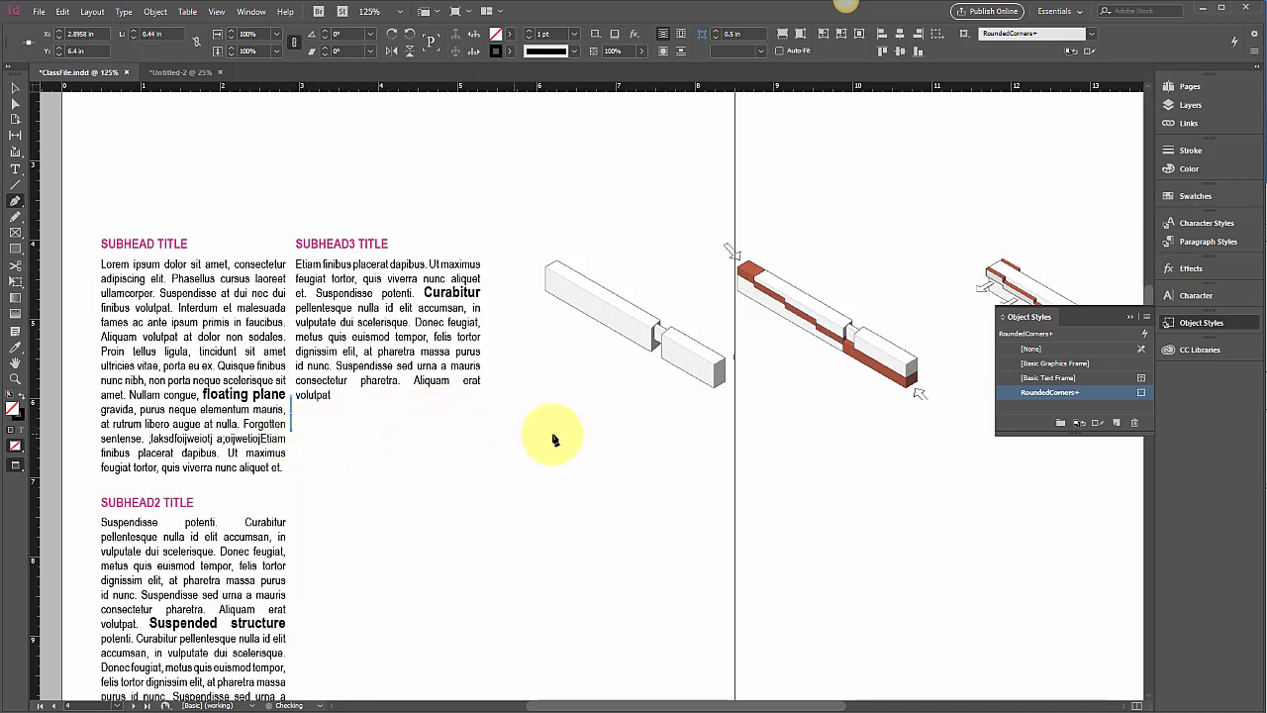
pyautogui.moveTo(555, 438); pyautogui.dragTo(634, 430)
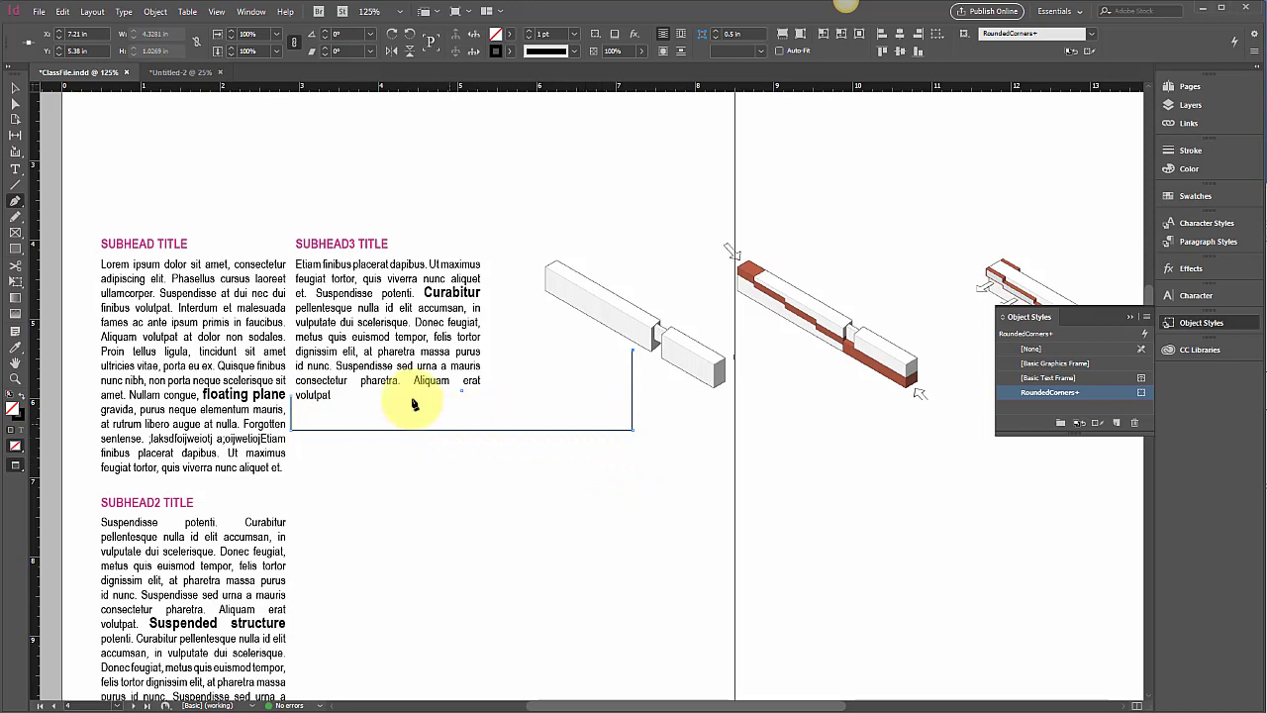
pyautogui.click(16, 91)
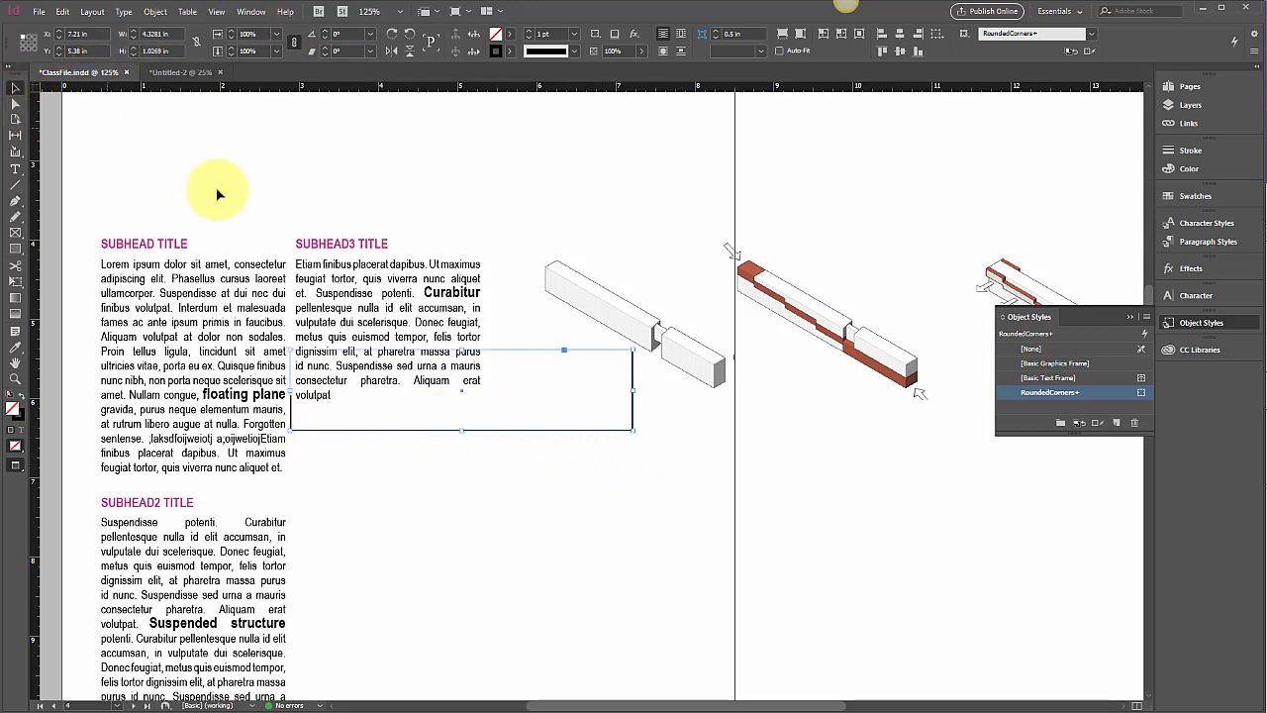
pyautogui.click(485, 156)
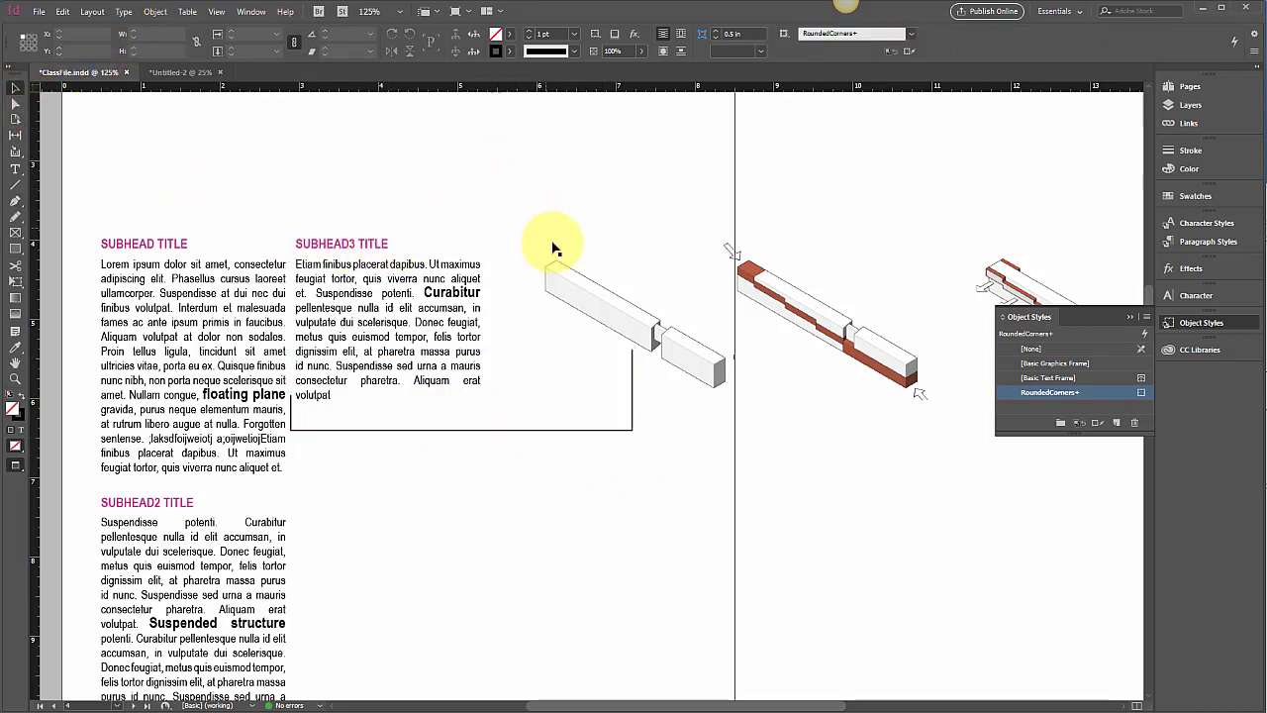
# Apply the magenta C=0 M=100 Y=0 K=0 swatch to the L-shaped line's stroke
pyautogui.click(632, 394)
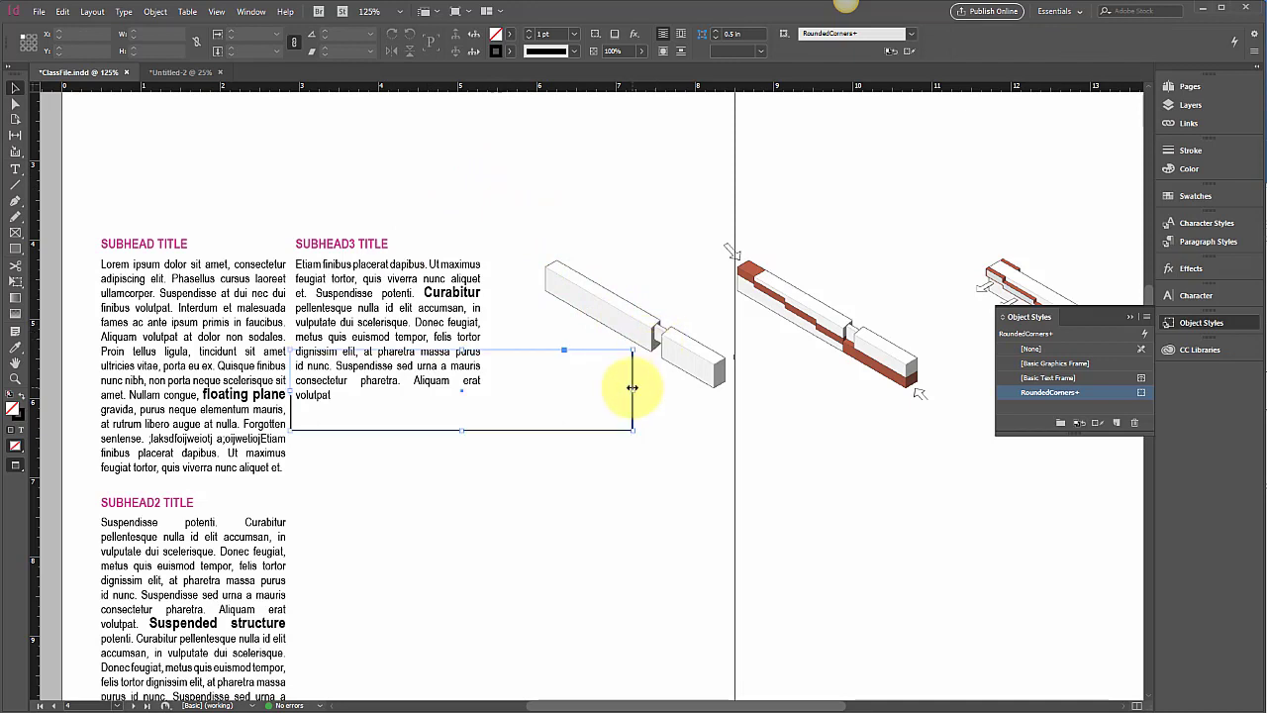
pyautogui.click(1193, 197)
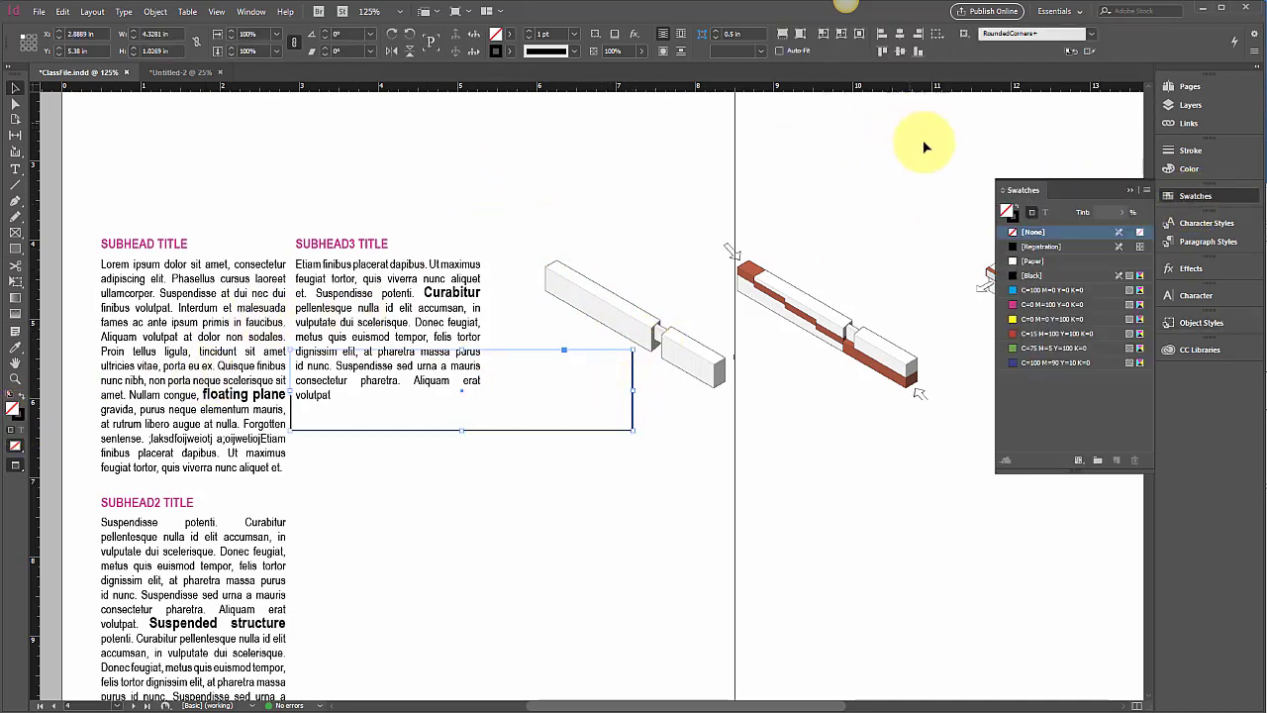
pyautogui.click(1017, 212)
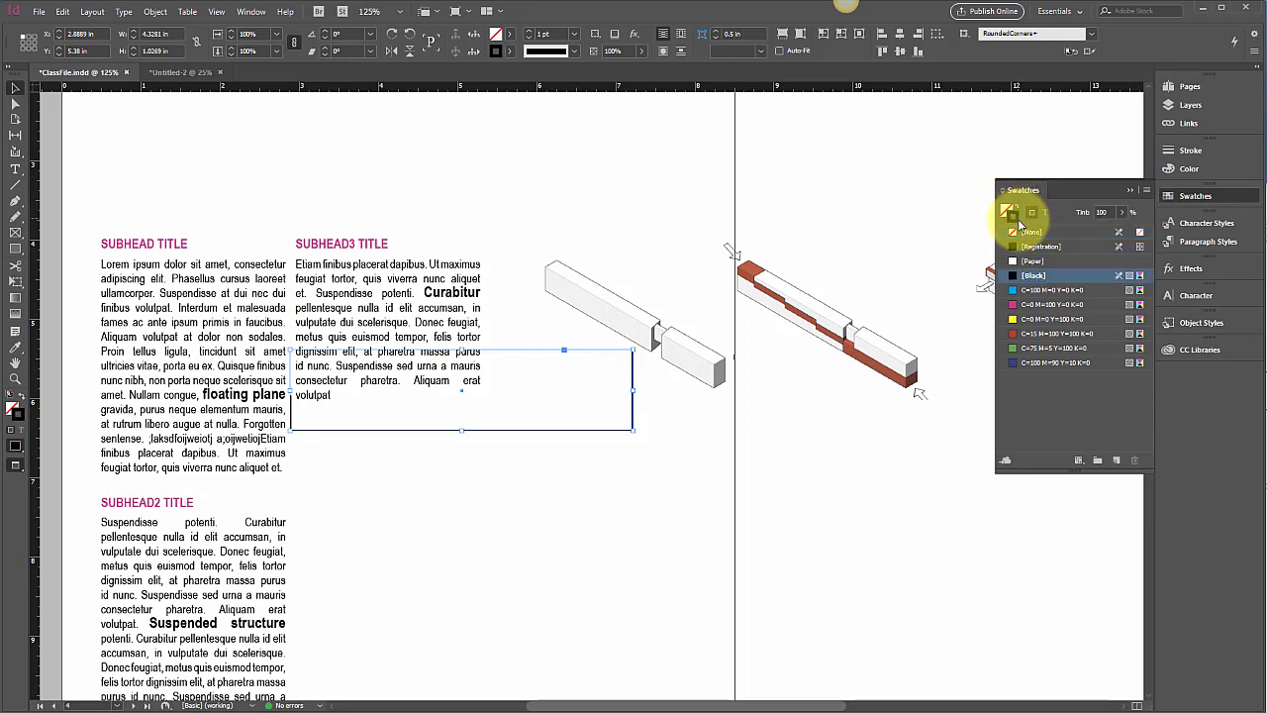
pyautogui.click(1051, 305)
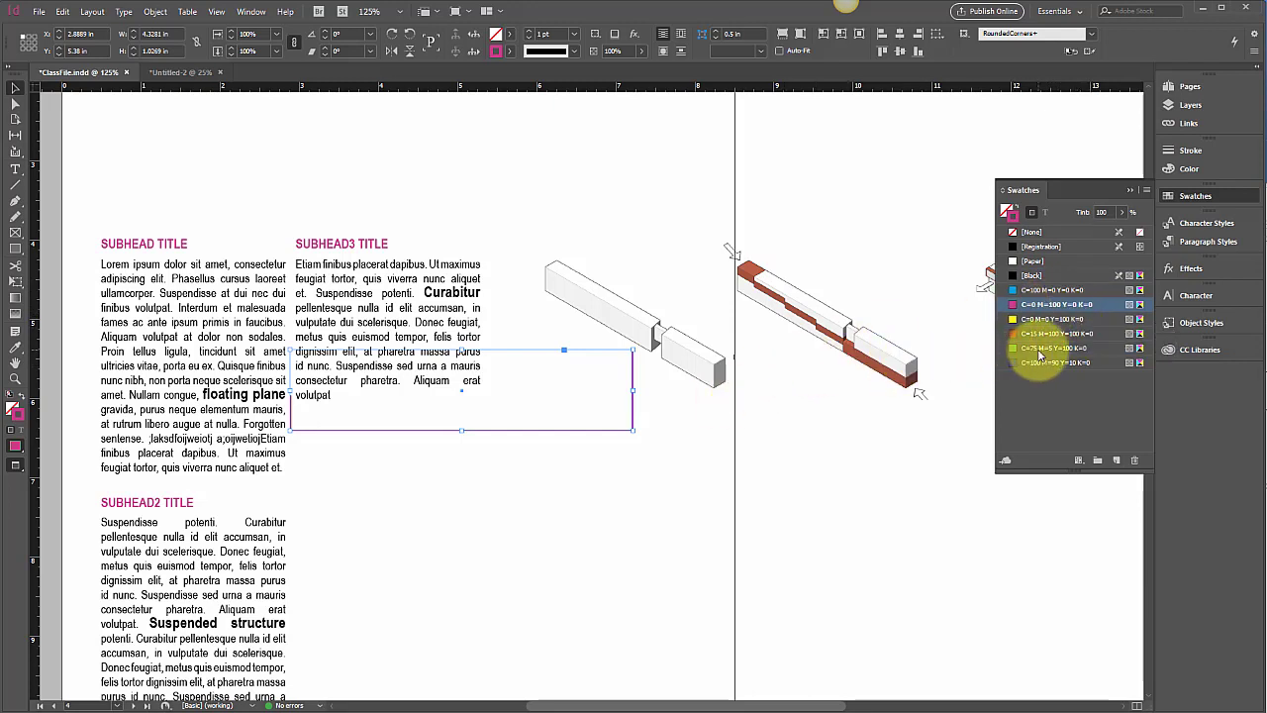
pyautogui.click(1195, 150)
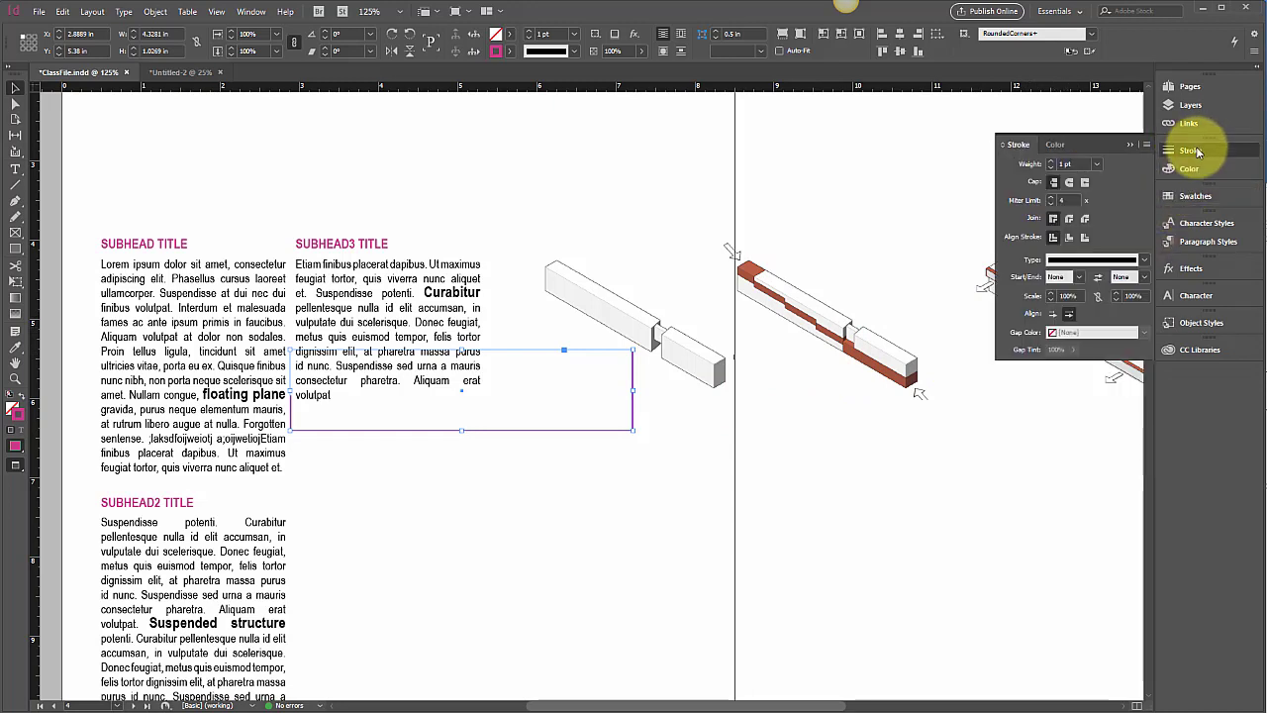
# Set the line's Start to Circle and End to a Triangle arrowhead in the Stroke panel
pyautogui.click(1081, 279)
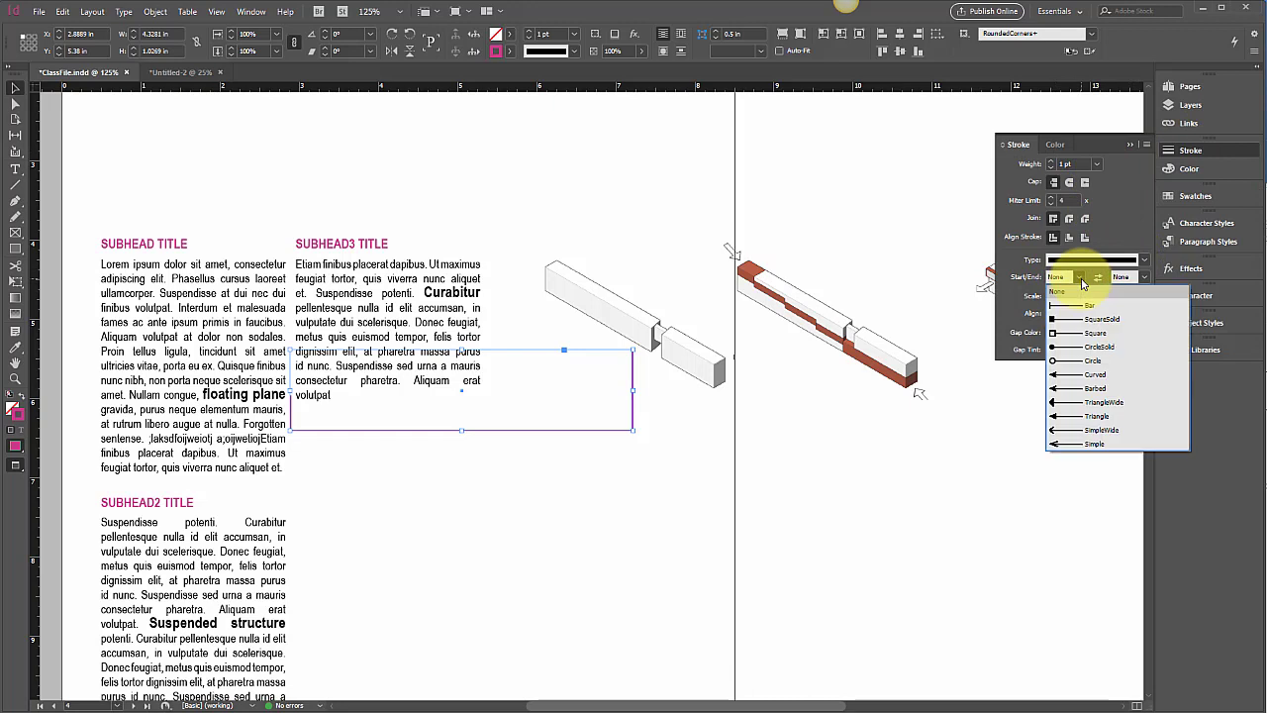
pyautogui.click(1074, 361)
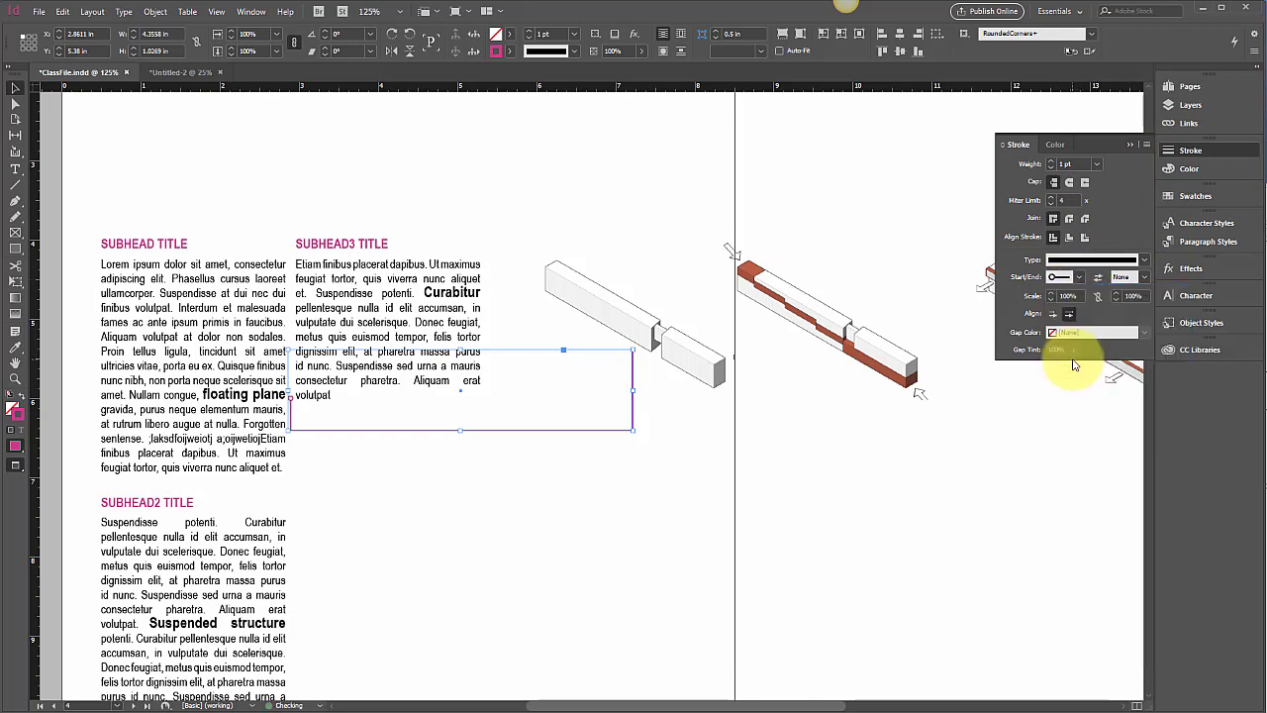
pyautogui.click(1140, 279)
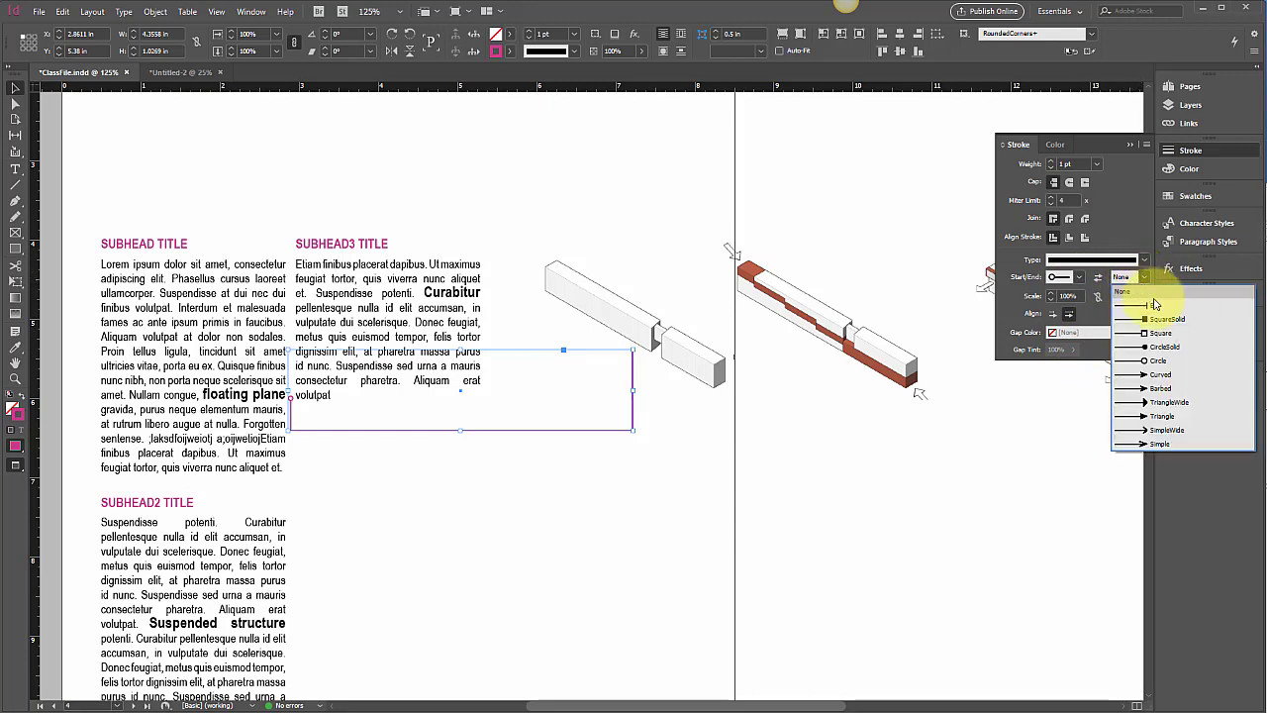
pyautogui.click(1169, 416)
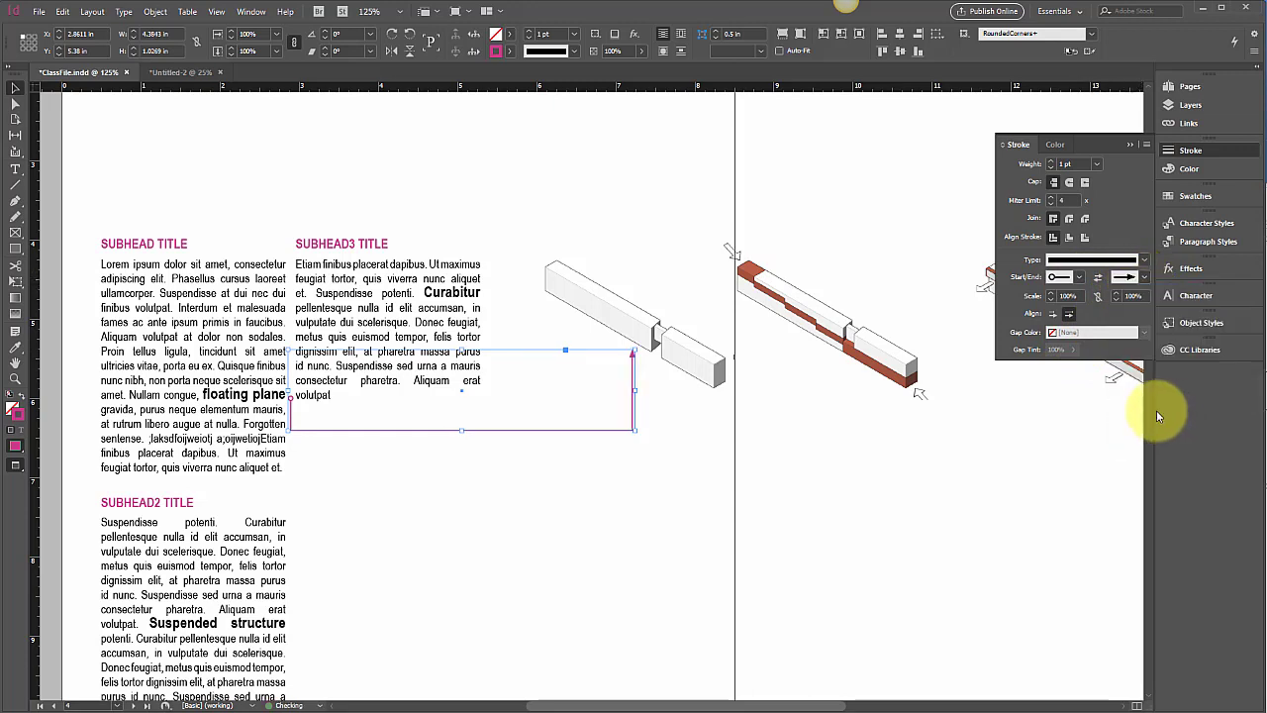
pyautogui.click(683, 518)
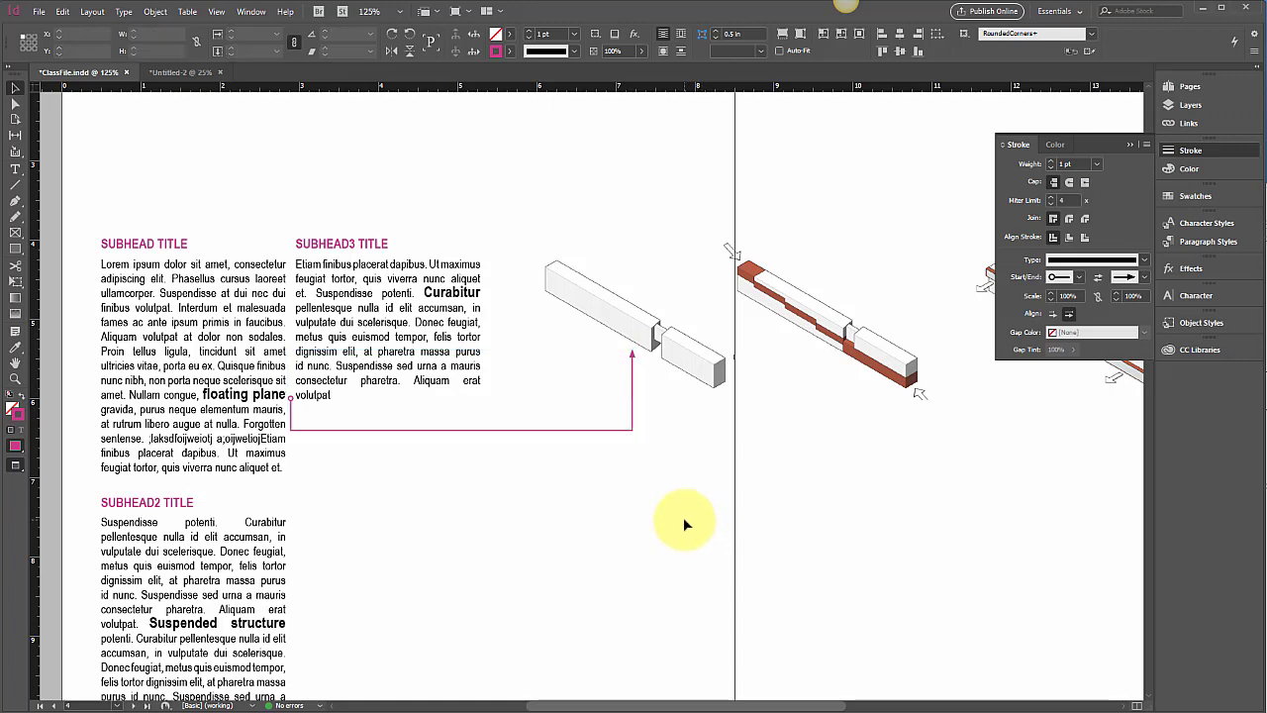
pyautogui.click(634, 428)
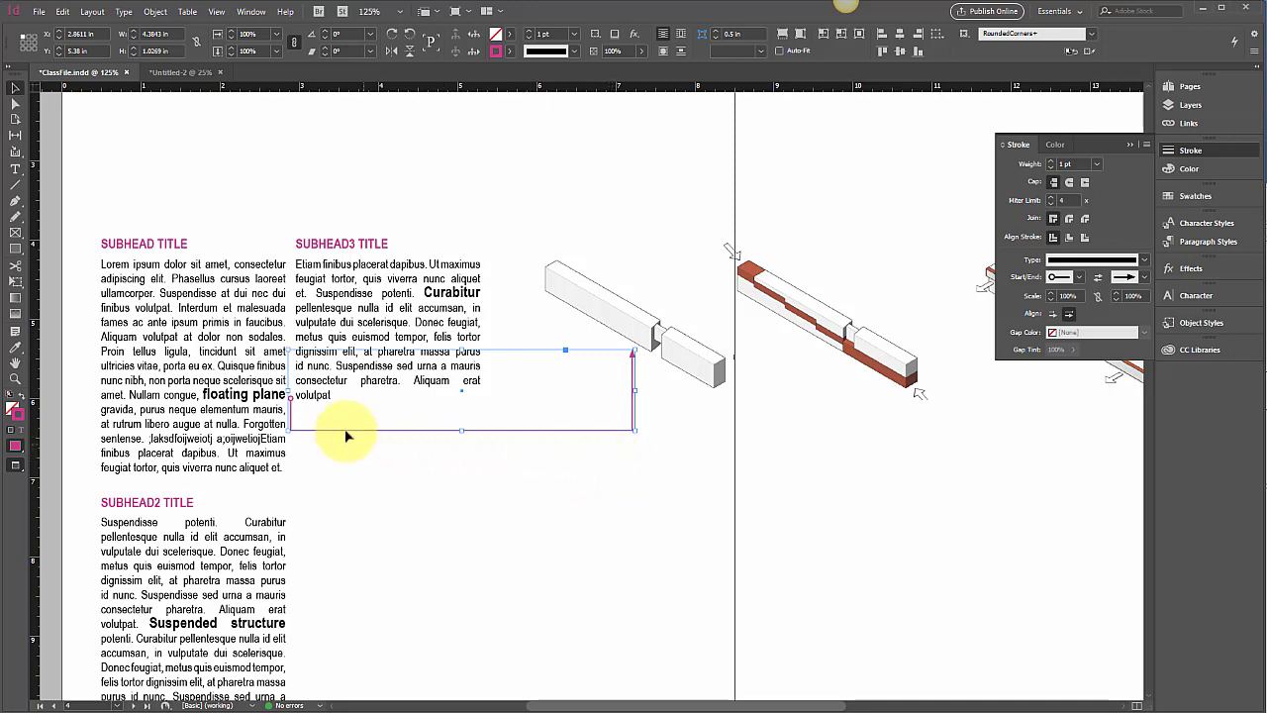
# Inspect the arrow line's anchor points with the Direct Selection tool, then deselect everything
pyautogui.click(304, 453)
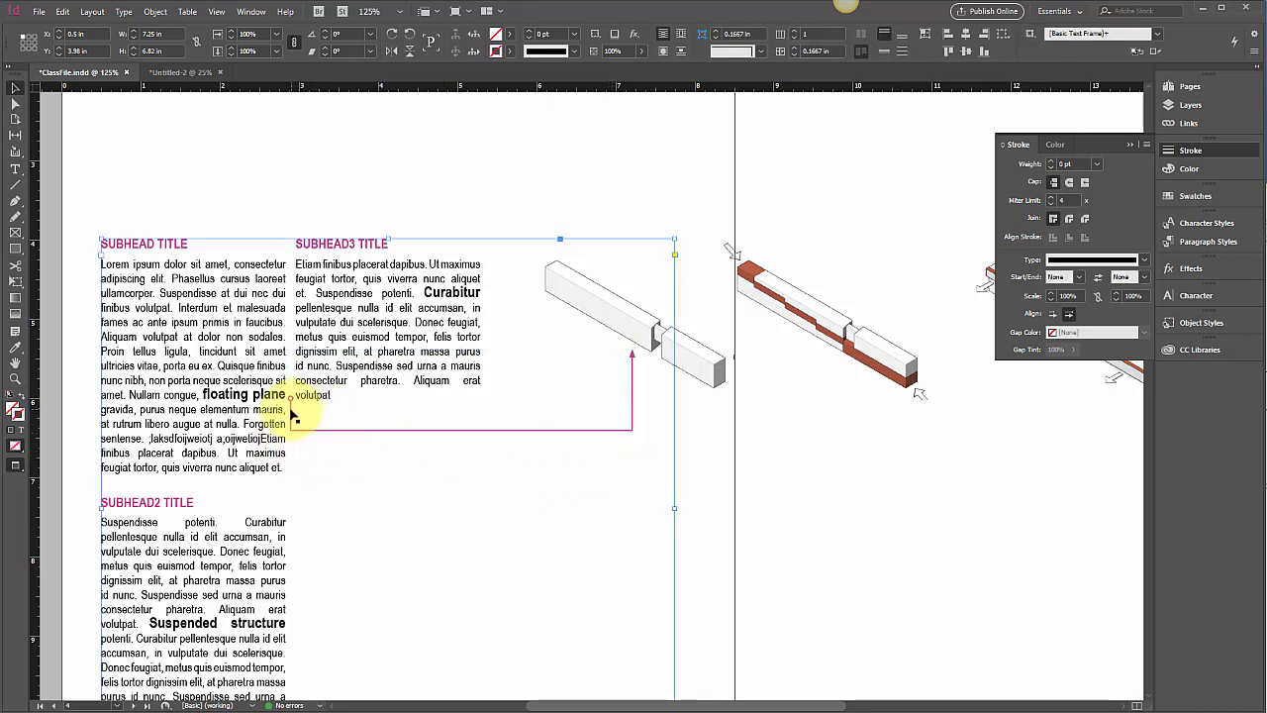
pyautogui.click(292, 408)
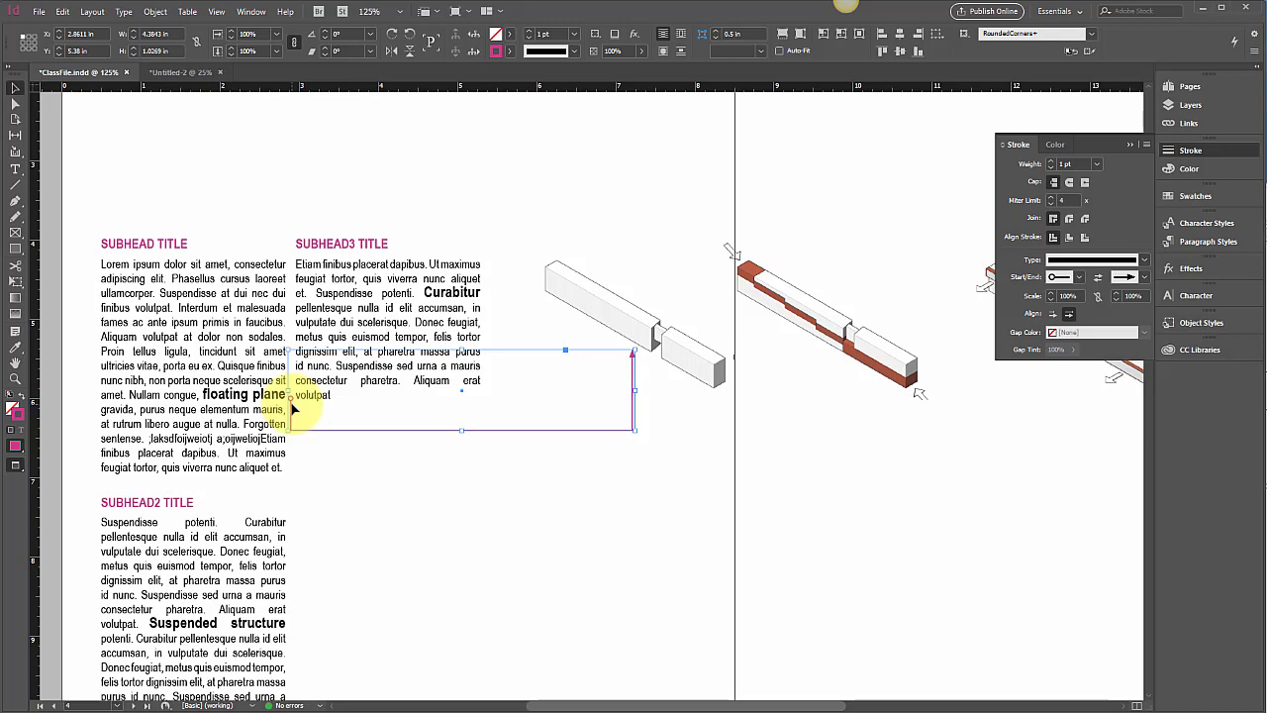
pyautogui.click(15, 103)
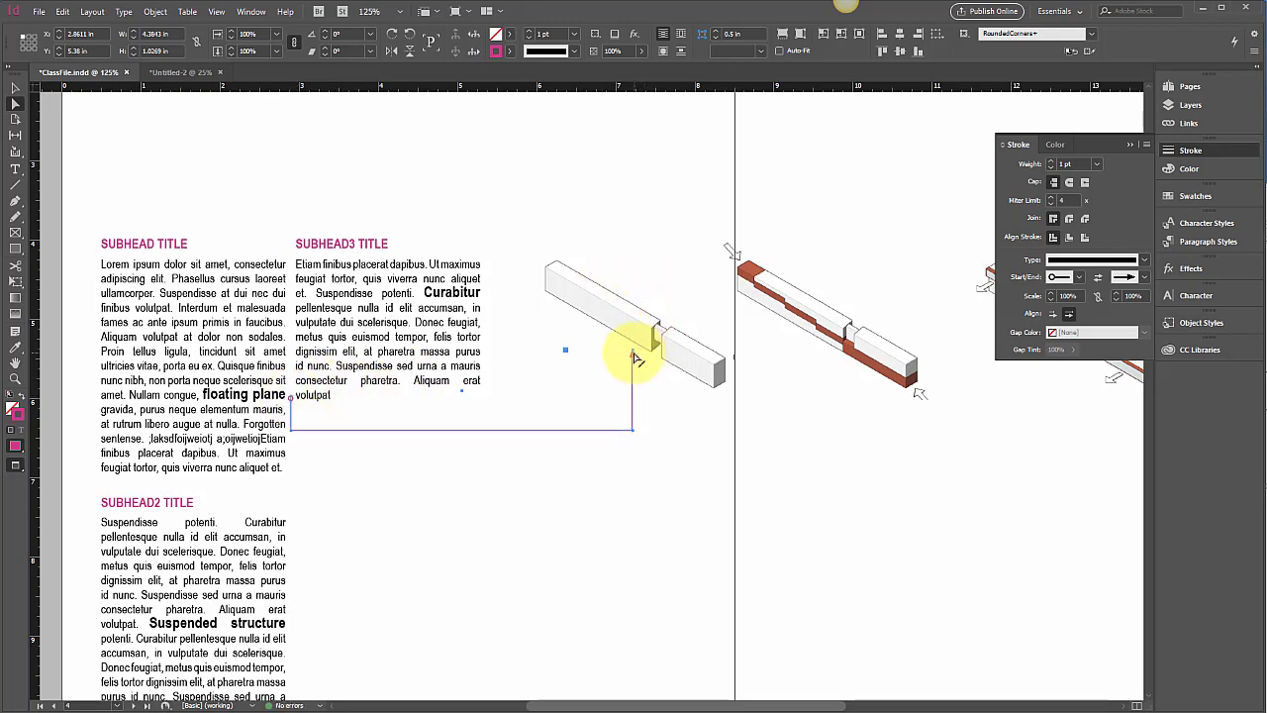
pyautogui.click(292, 408)
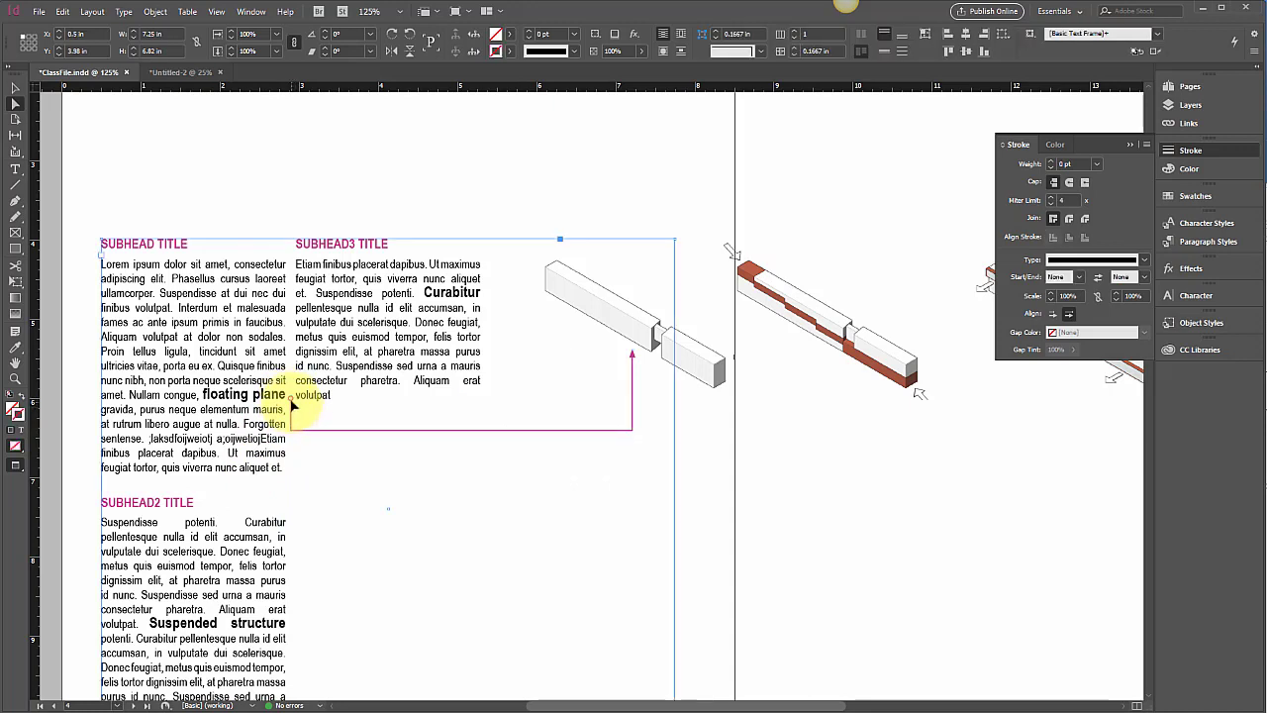
pyautogui.click(293, 404)
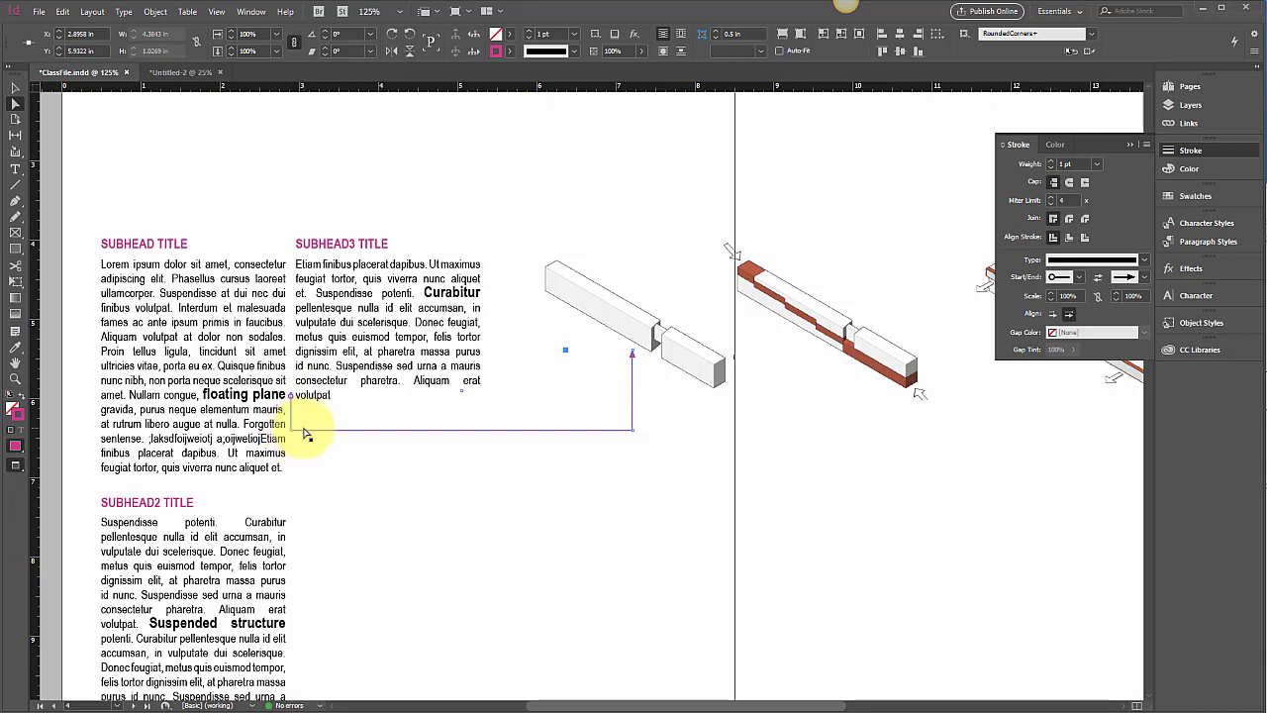
pyautogui.click(421, 486)
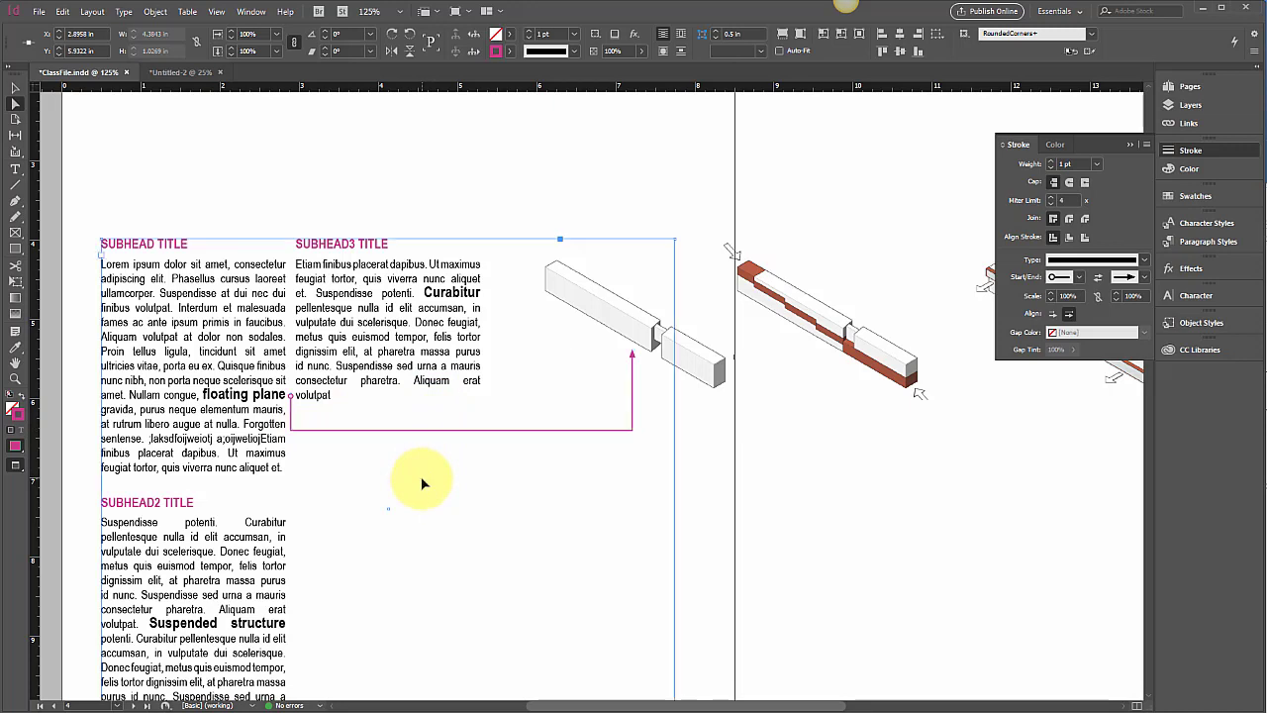
pyautogui.click(20, 88)
pyautogui.click(136, 123)
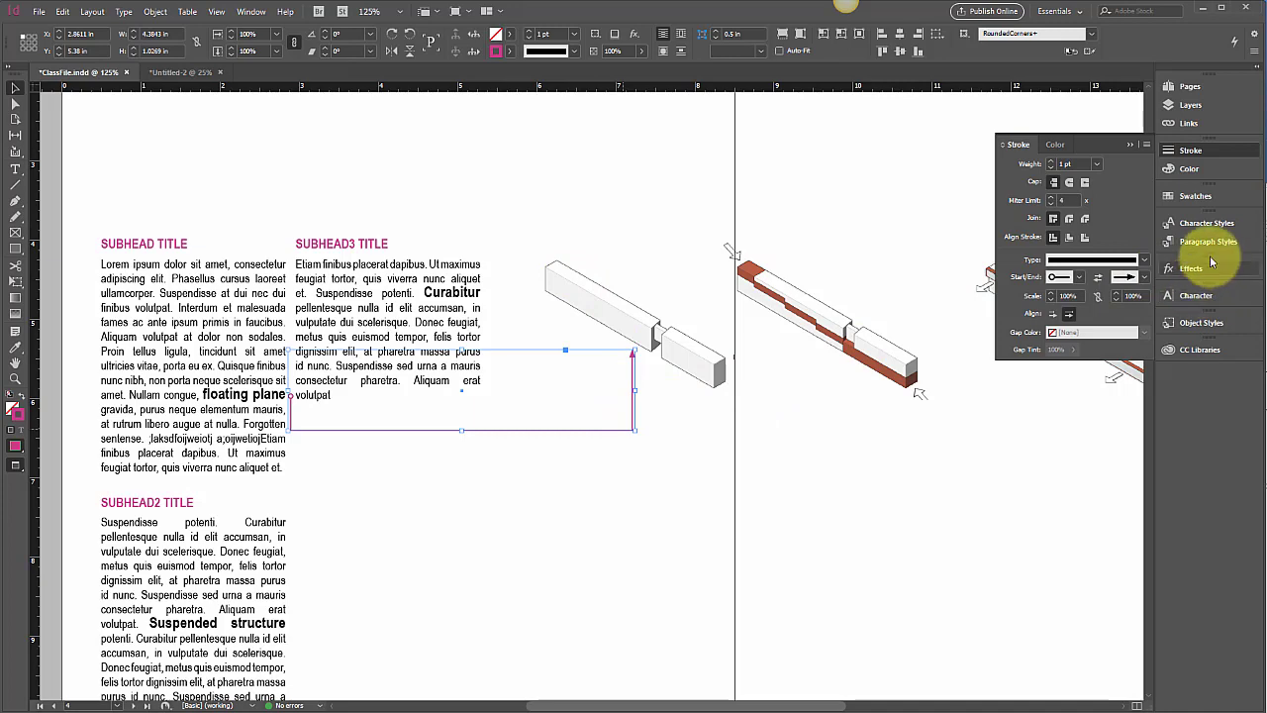
# Create a new object style named 'Leader' from the magenta arrow line and apply it
pyautogui.click(1196, 323)
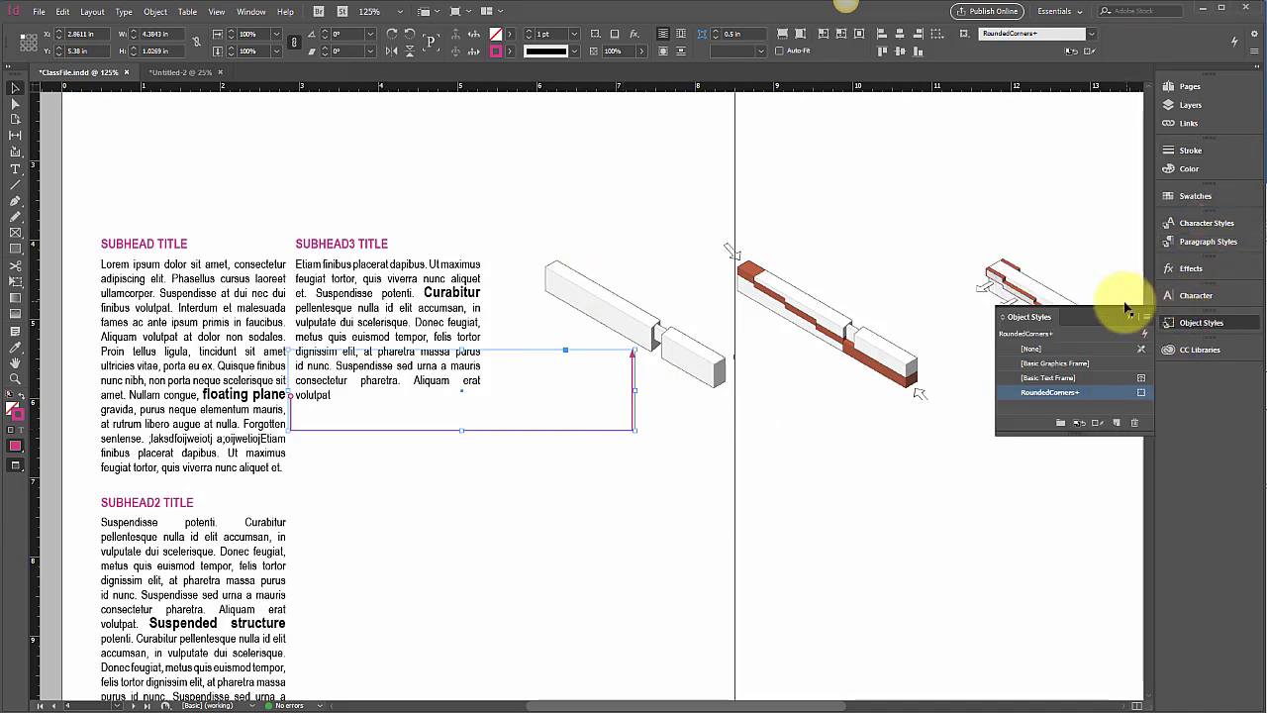
pyautogui.click(1145, 319)
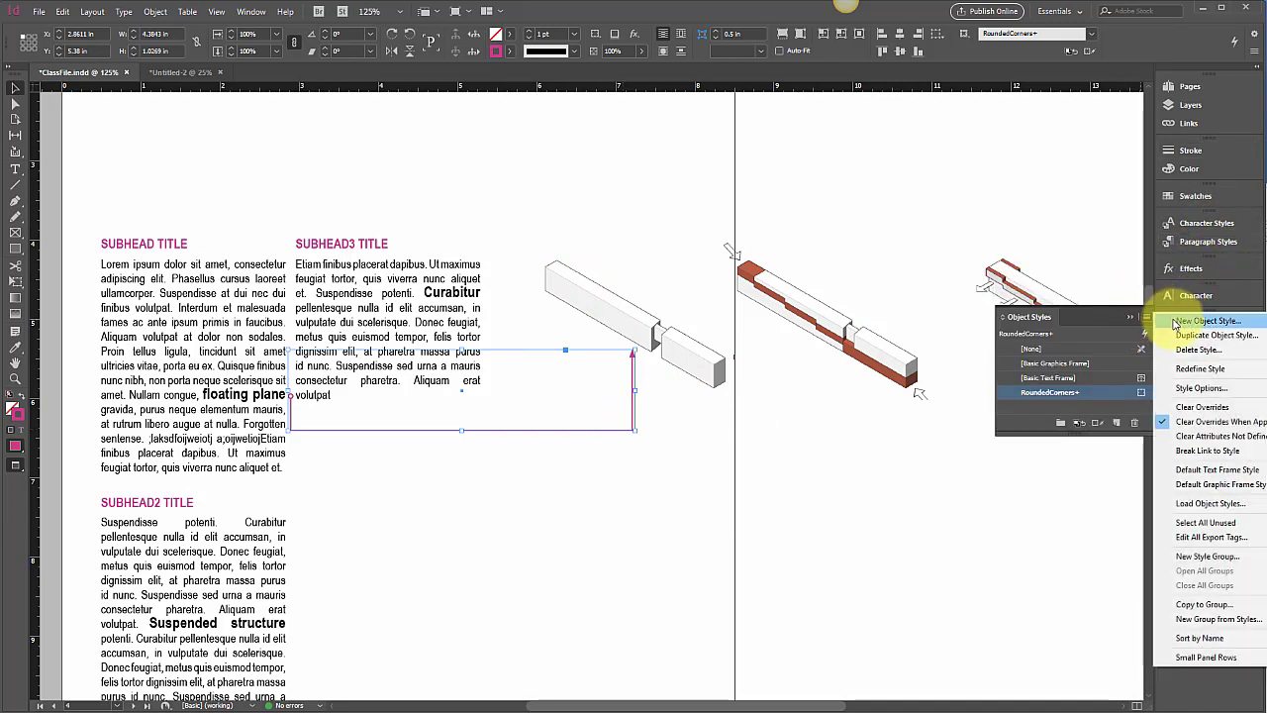
pyautogui.click(1159, 244)
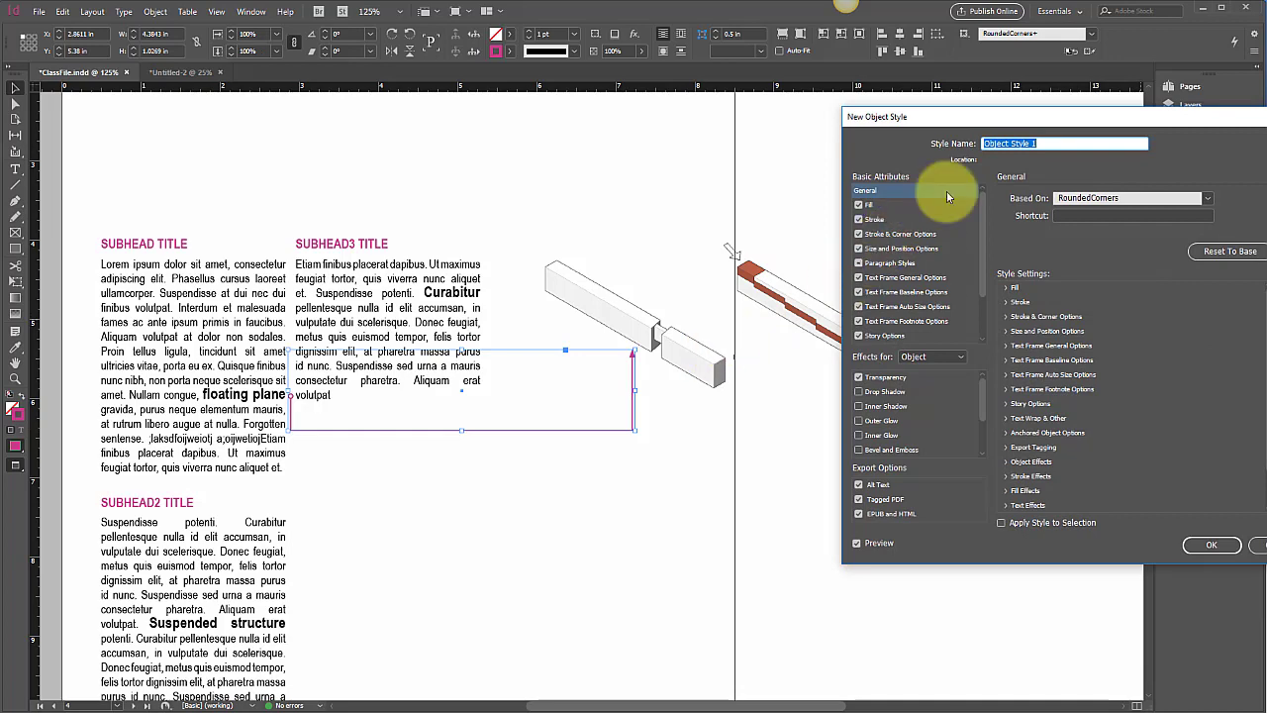
pyautogui.write('Leader')
pyautogui.press('Return')
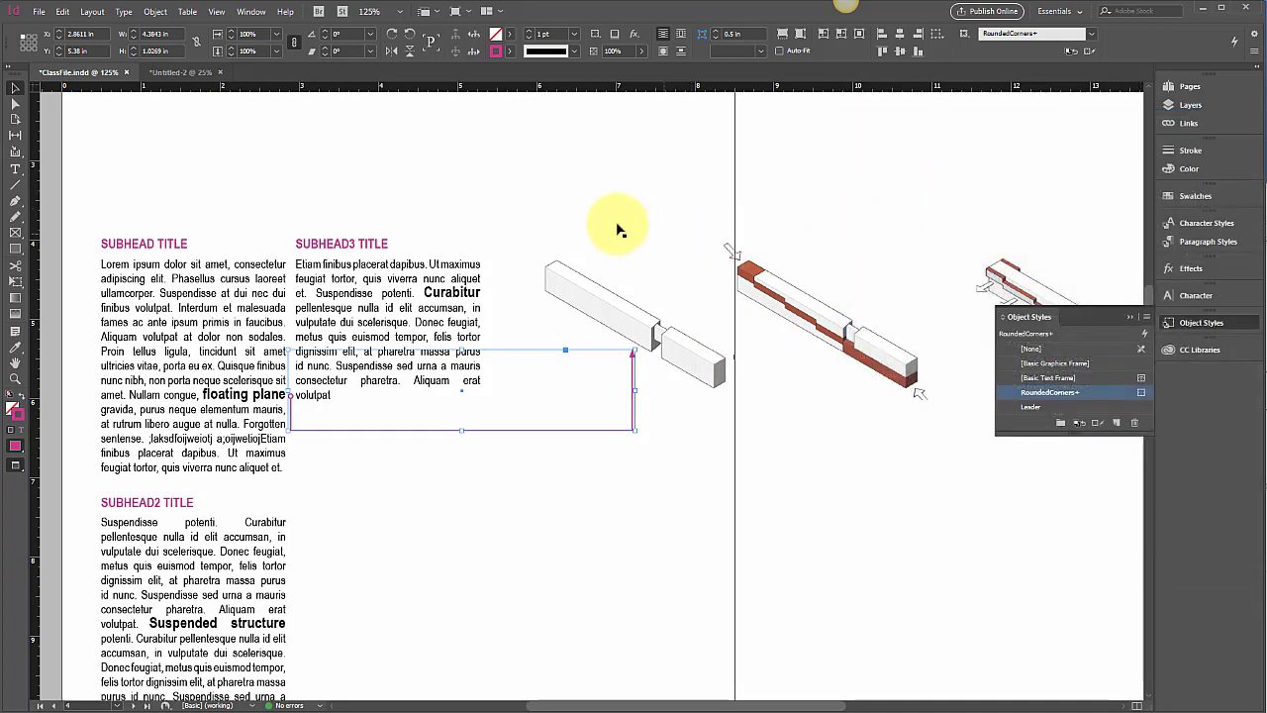
pyautogui.click(1049, 404)
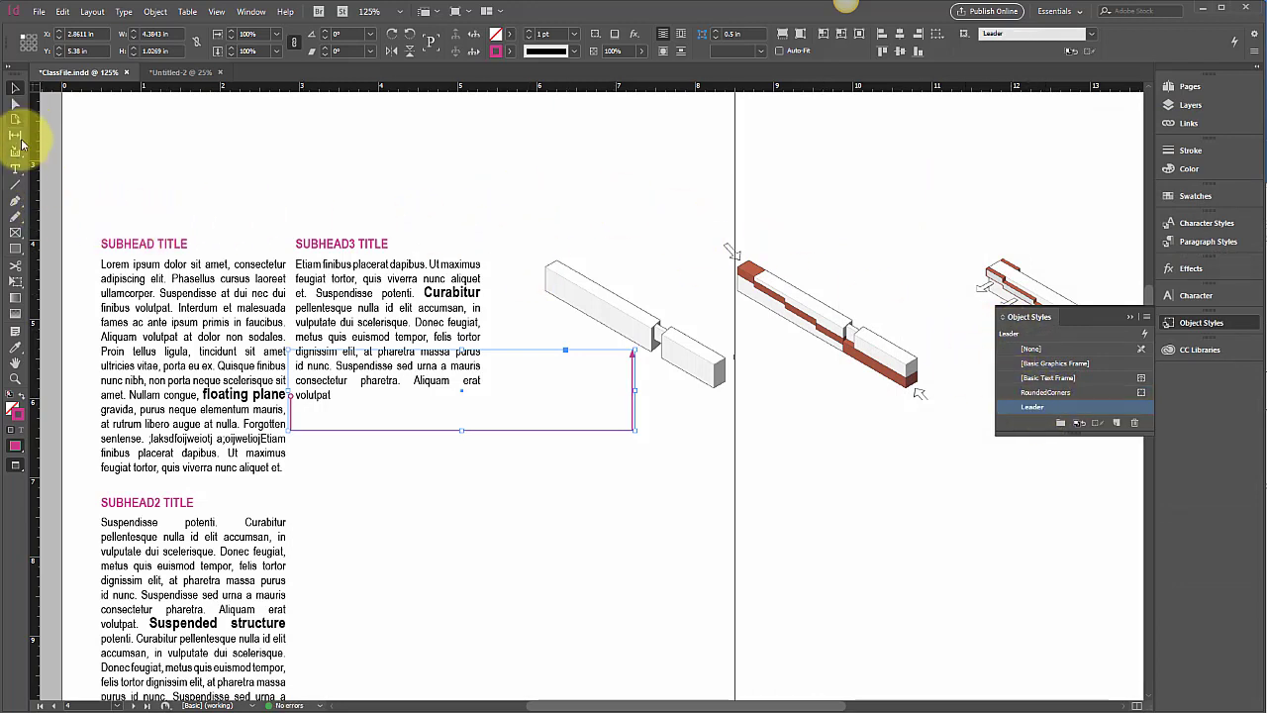
# Draw a right-angled Pen path from Curabitur up to the red diagram and style it Leader
pyautogui.click(14, 201)
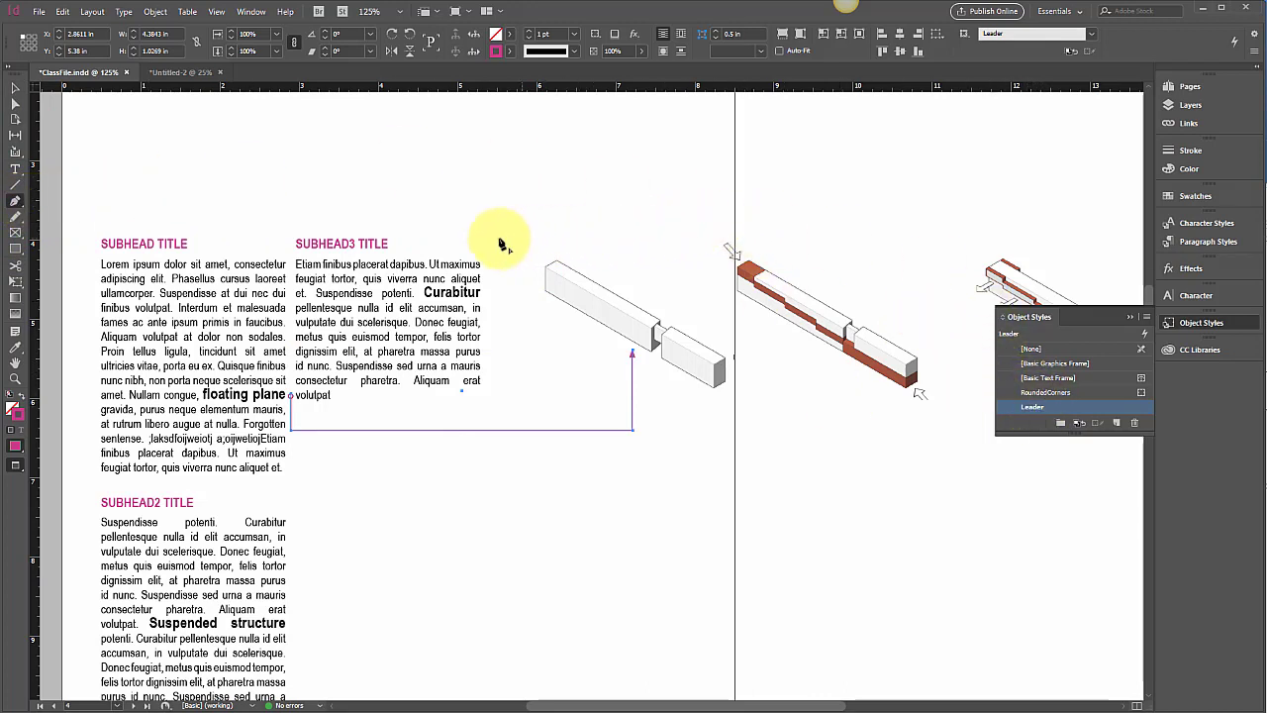
pyautogui.click(488, 298)
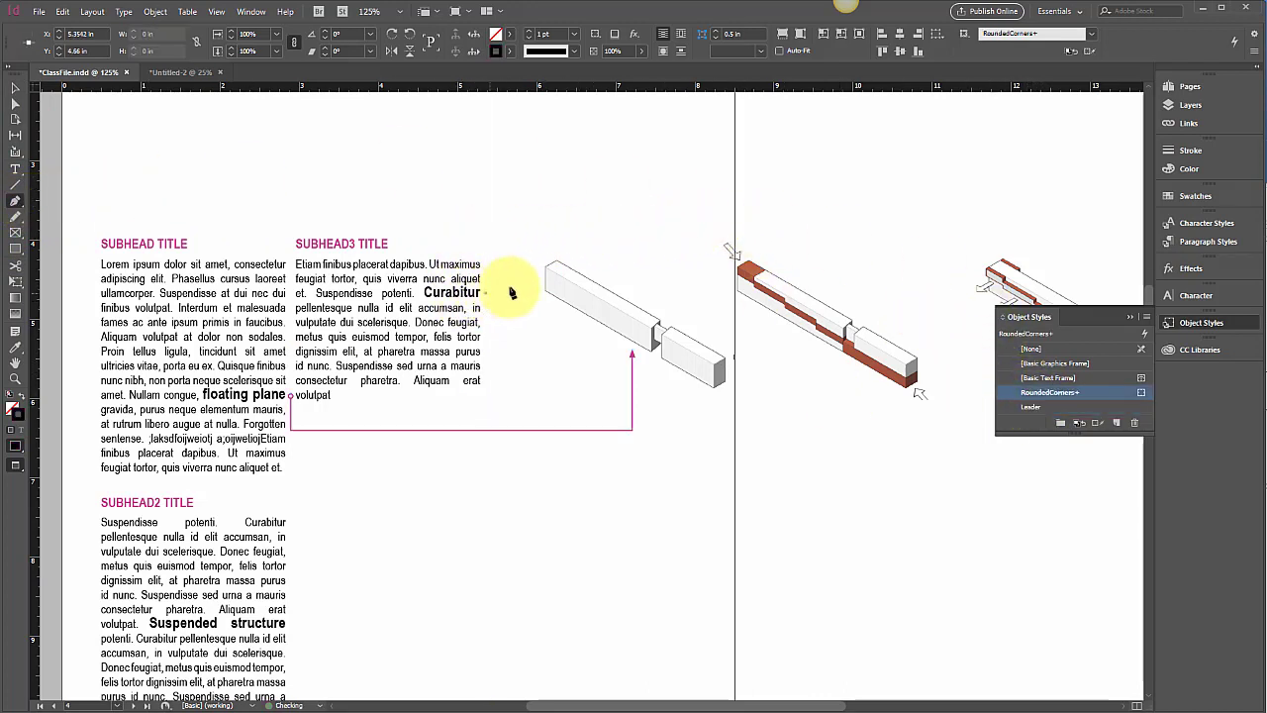
pyautogui.click(534, 293)
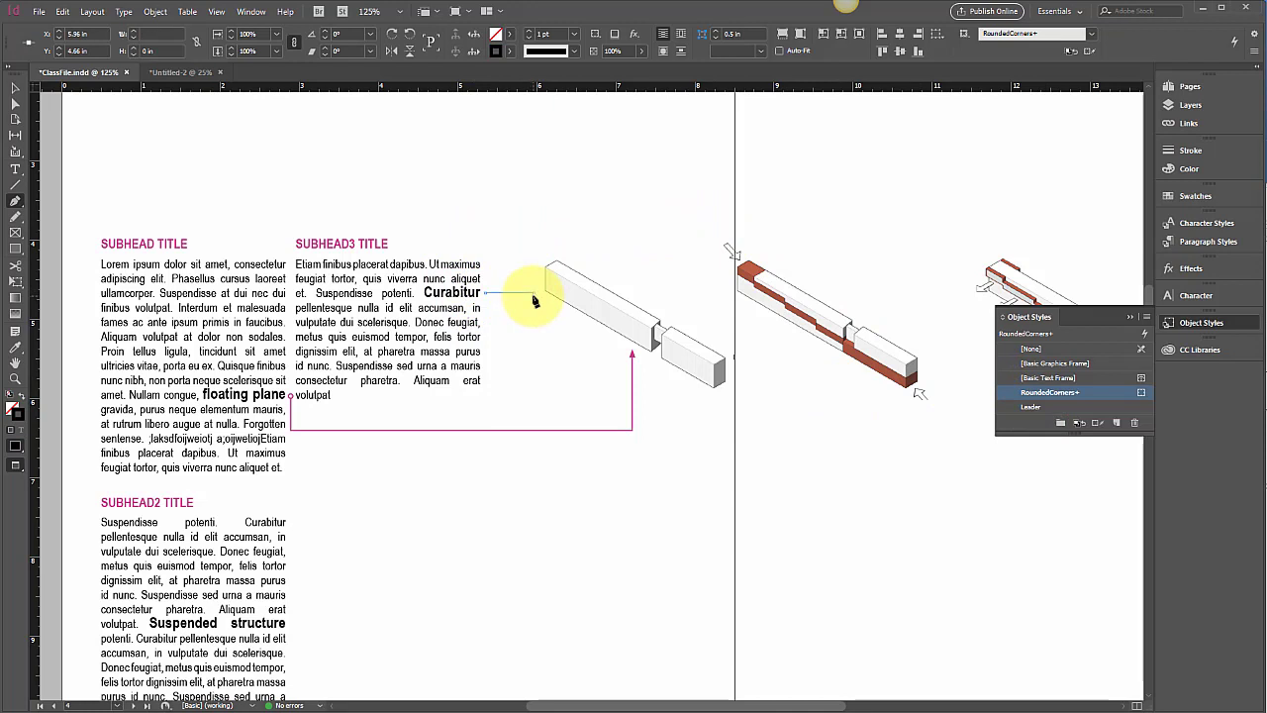
pyautogui.click(534, 227)
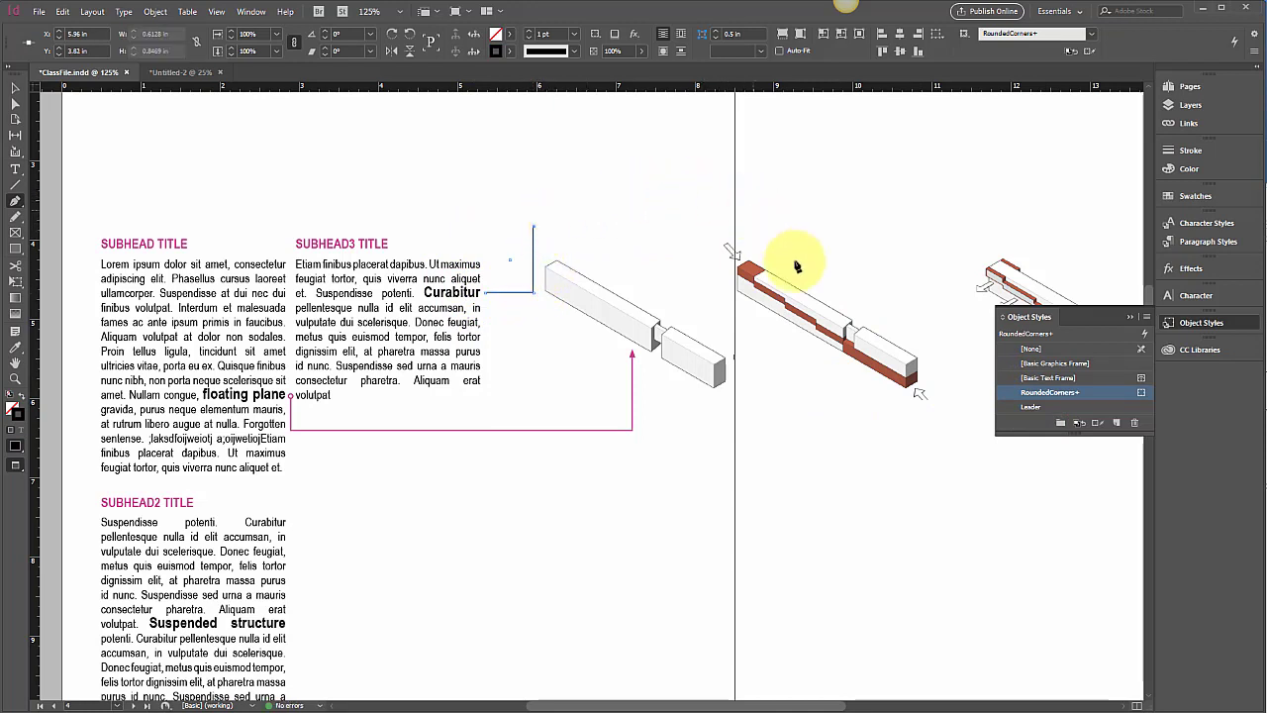
pyautogui.click(1035, 406)
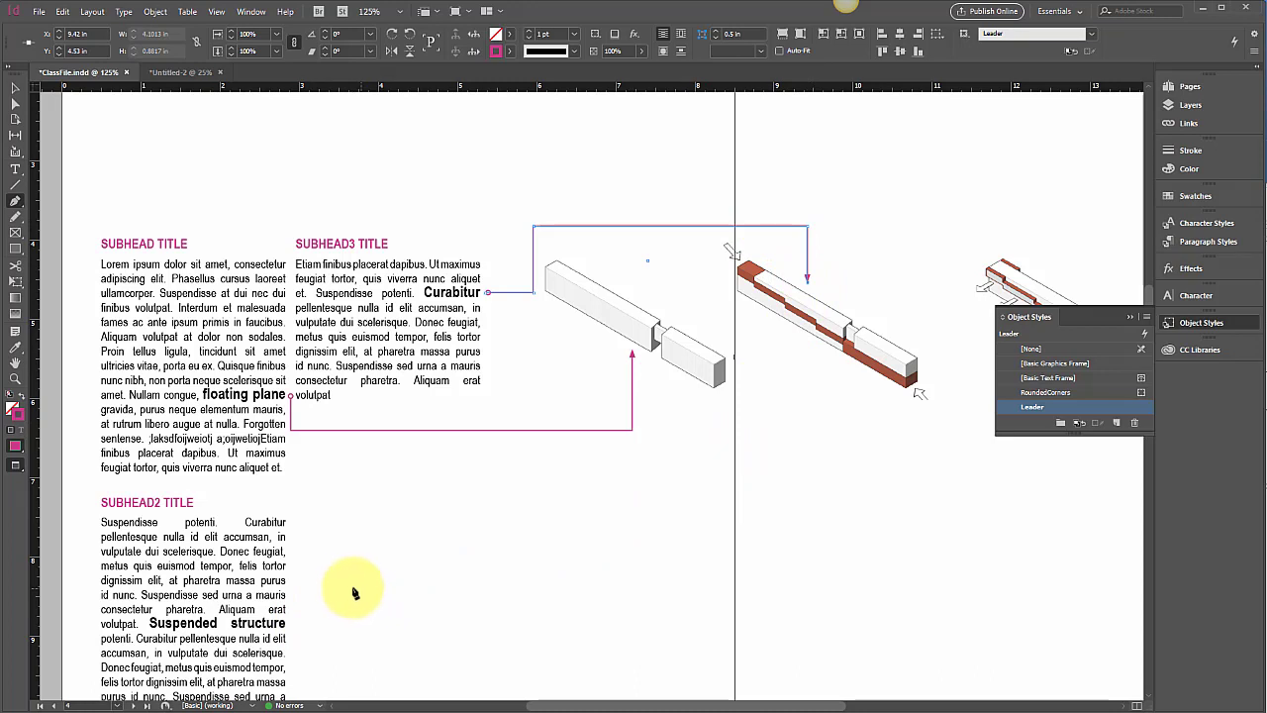
# Draw a Leader-styled path from Suspended structure up to the third diagram, then deselect it
pyautogui.click(293, 630)
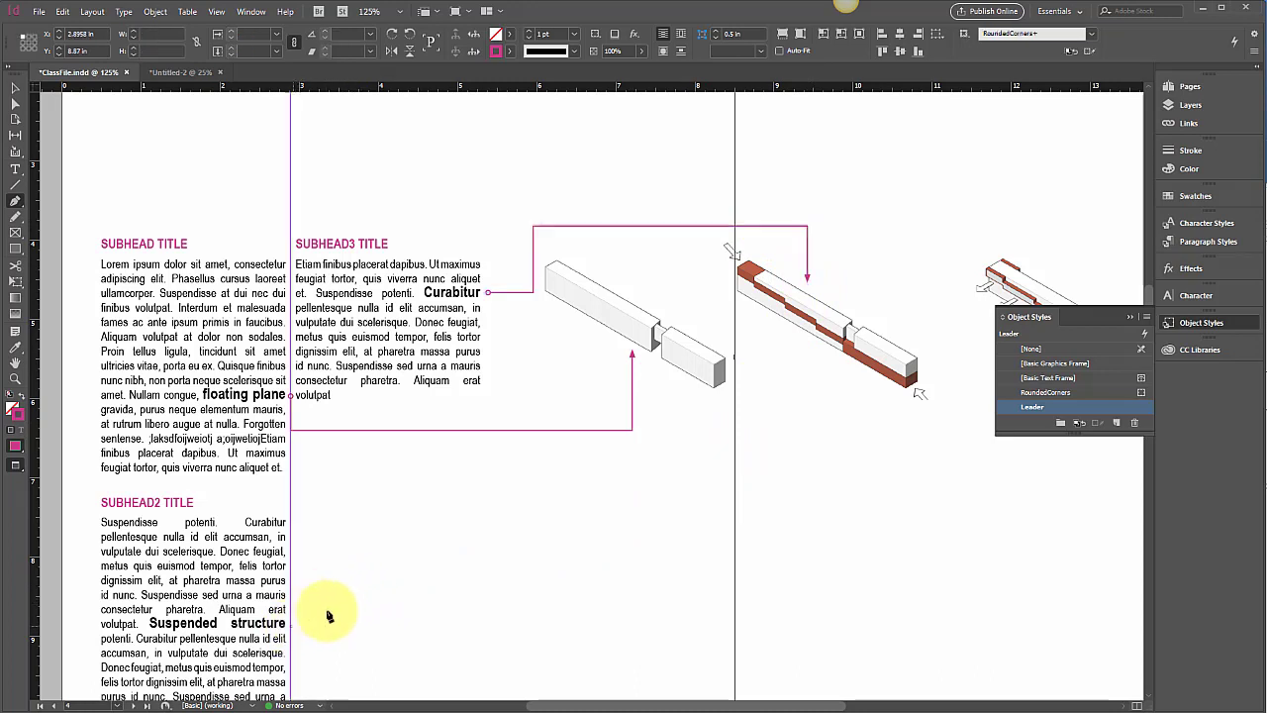
pyautogui.keyDown('shift'); pyautogui.click(1093, 615); pyautogui.keyUp('shift')
pyautogui.hscroll(5, 1060, 552)
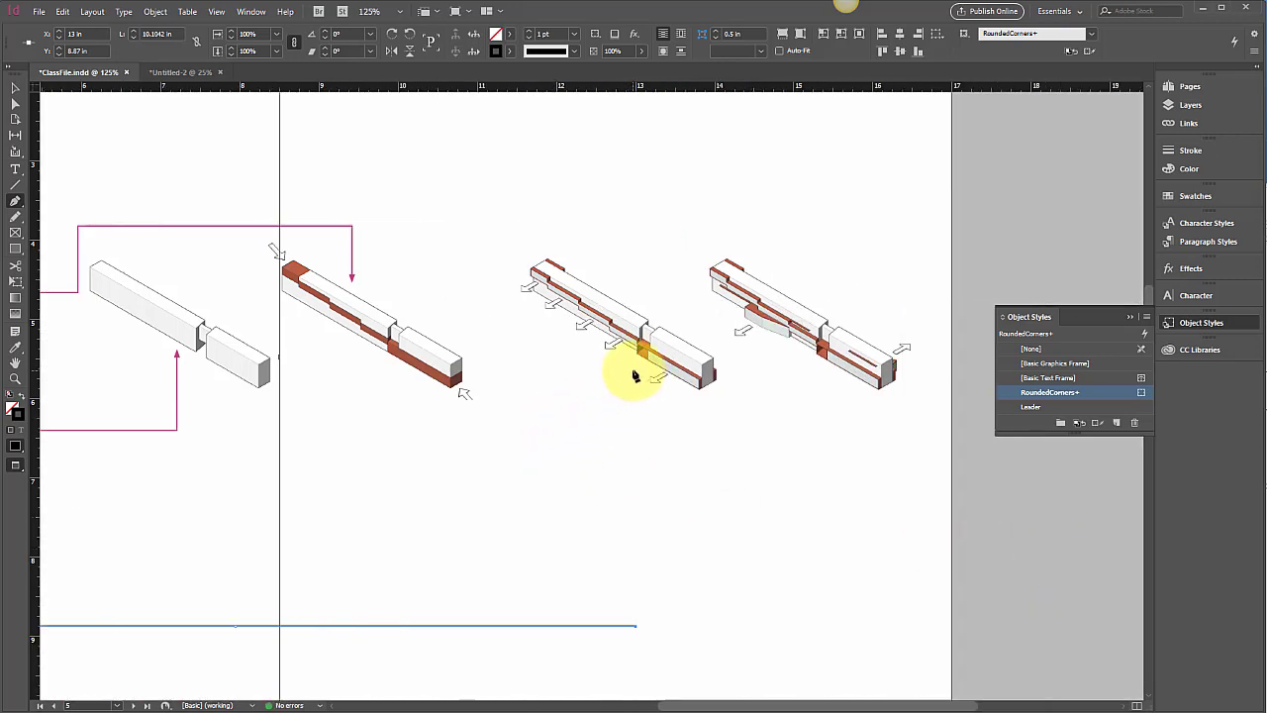
pyautogui.click(637, 369)
pyautogui.hscroll(-6, 602, 444)
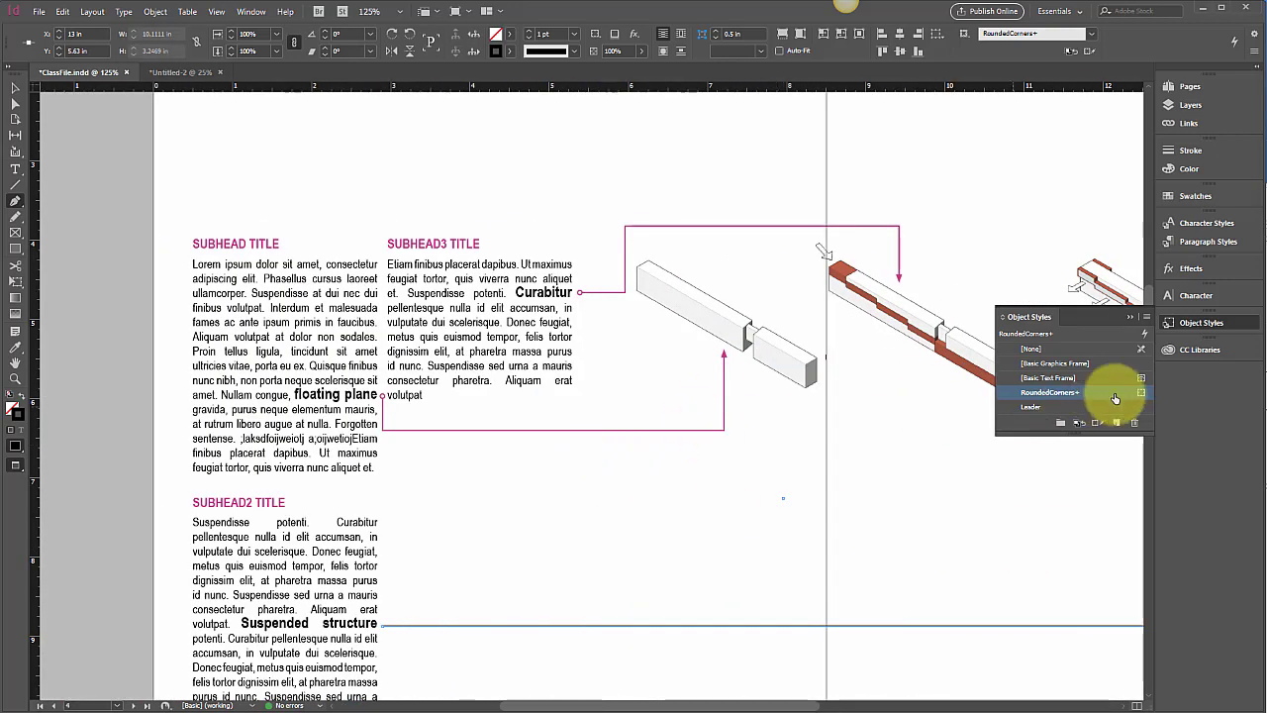
pyautogui.click(1089, 407)
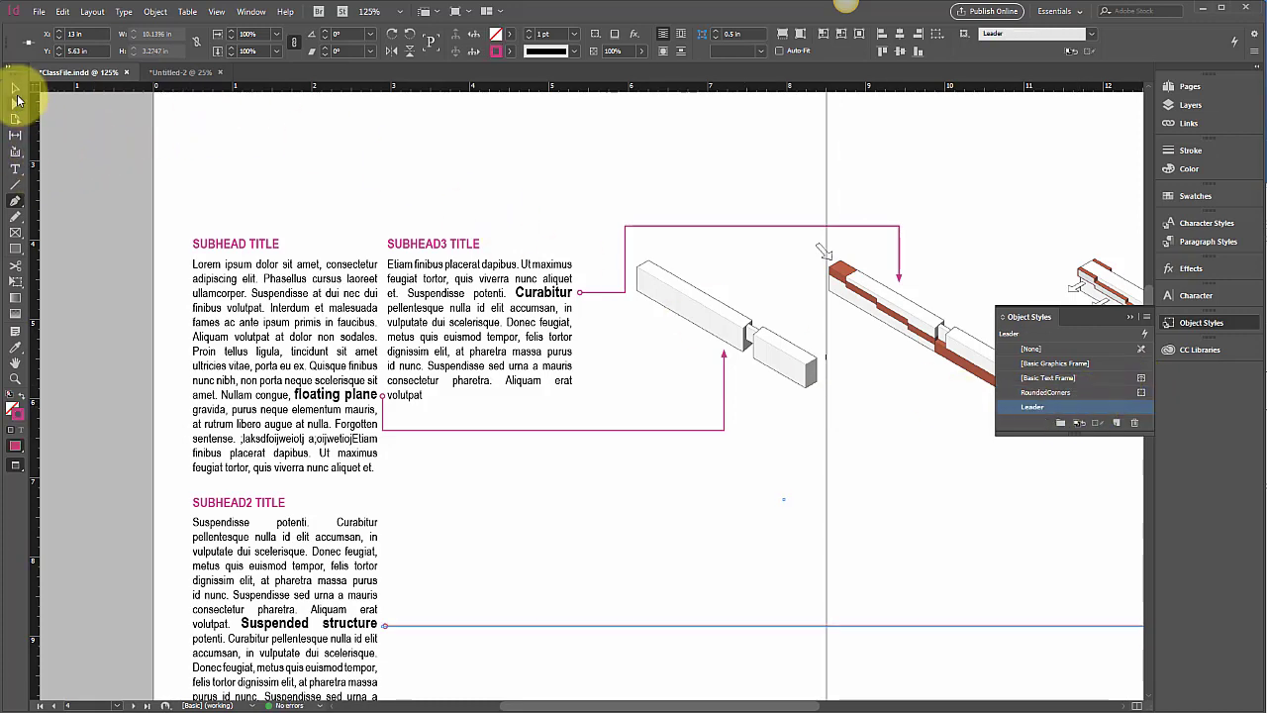
pyautogui.click(16, 91)
pyautogui.click(227, 162)
pyautogui.hscroll(2, 231, 167)
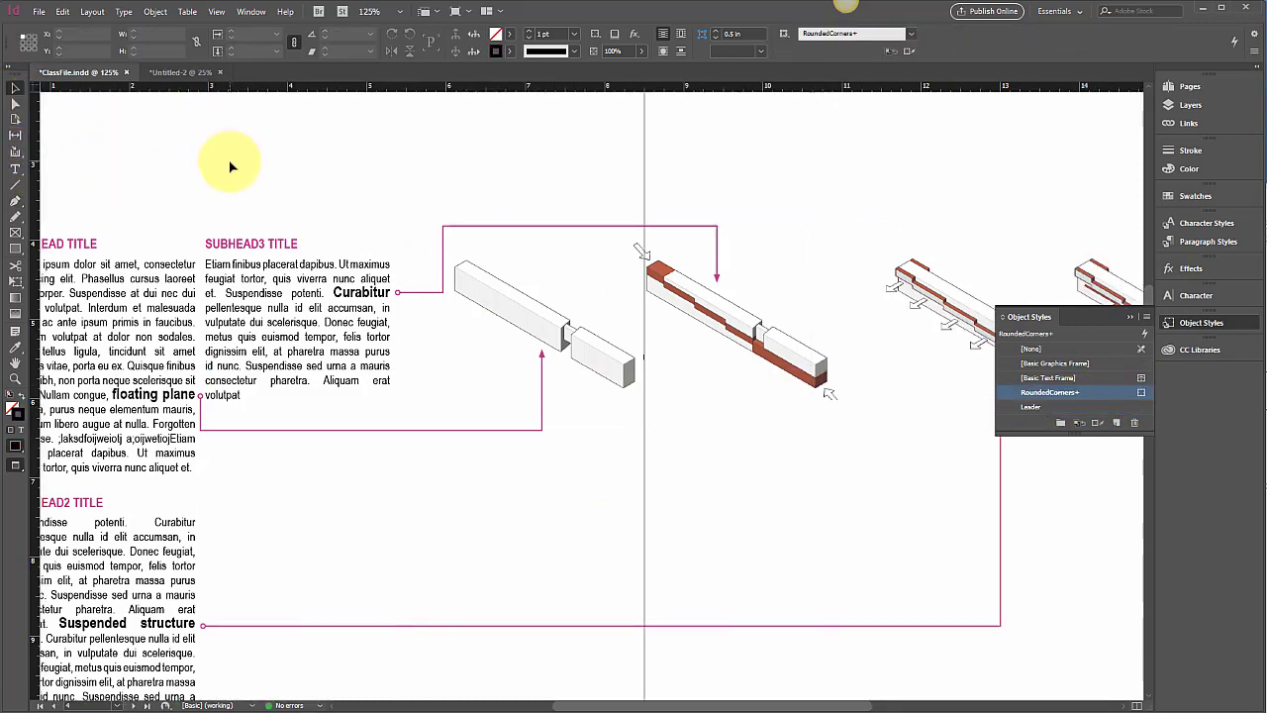
# Zoom out to the full spread and check the Leader style's options, which are based on RoundedCorners
pyautogui.hotkey('ctrl', '-')
pyautogui.hotkey('ctrl', '-')
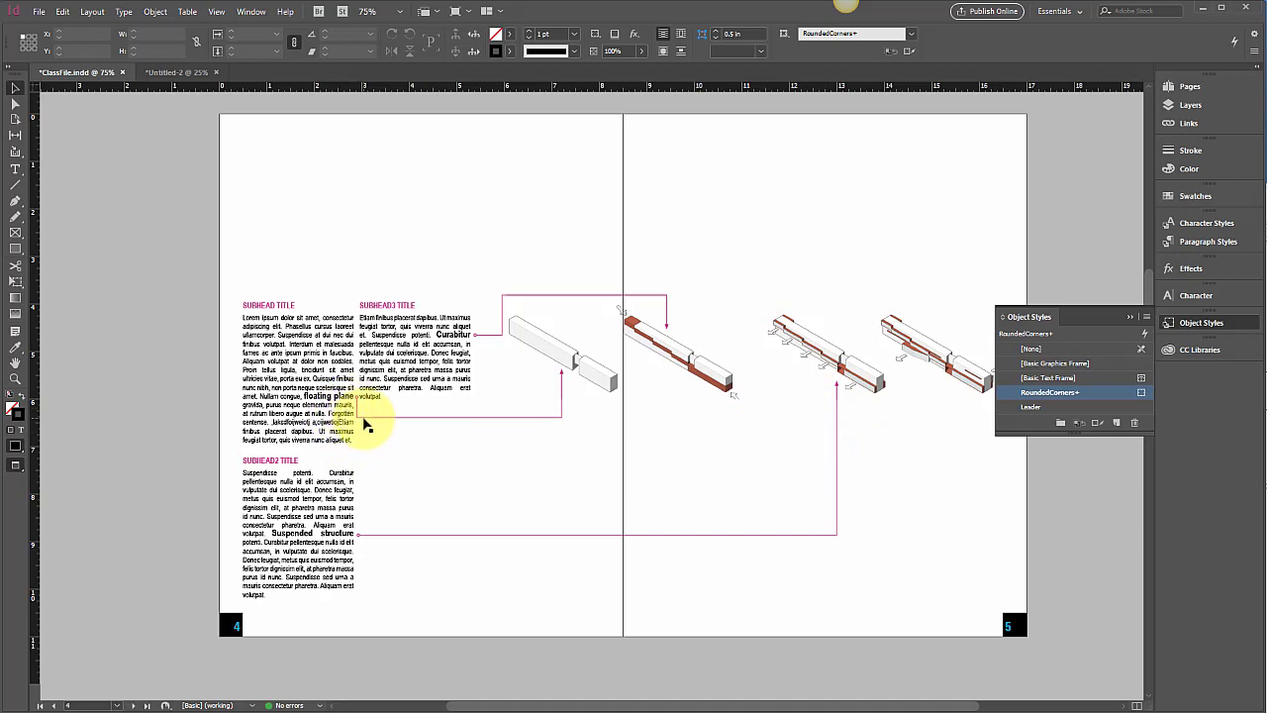
pyautogui.click(364, 422)
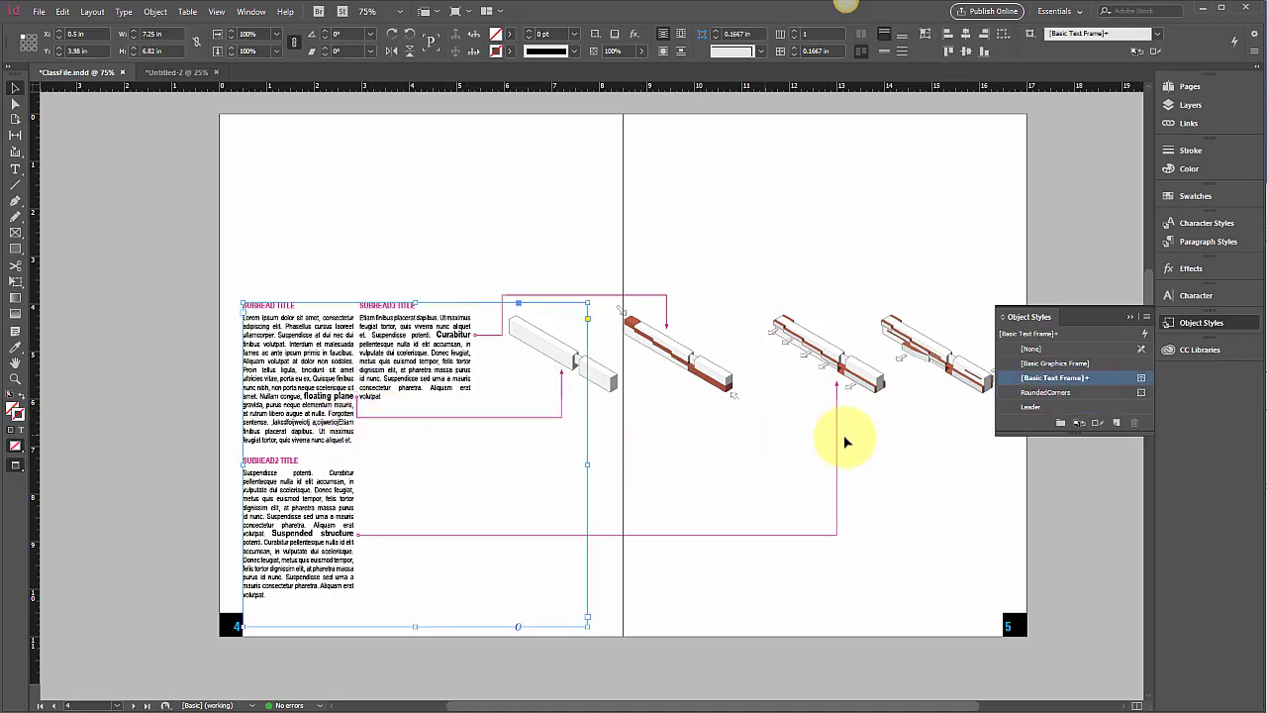
pyautogui.click(985, 467)
pyautogui.click(1047, 392)
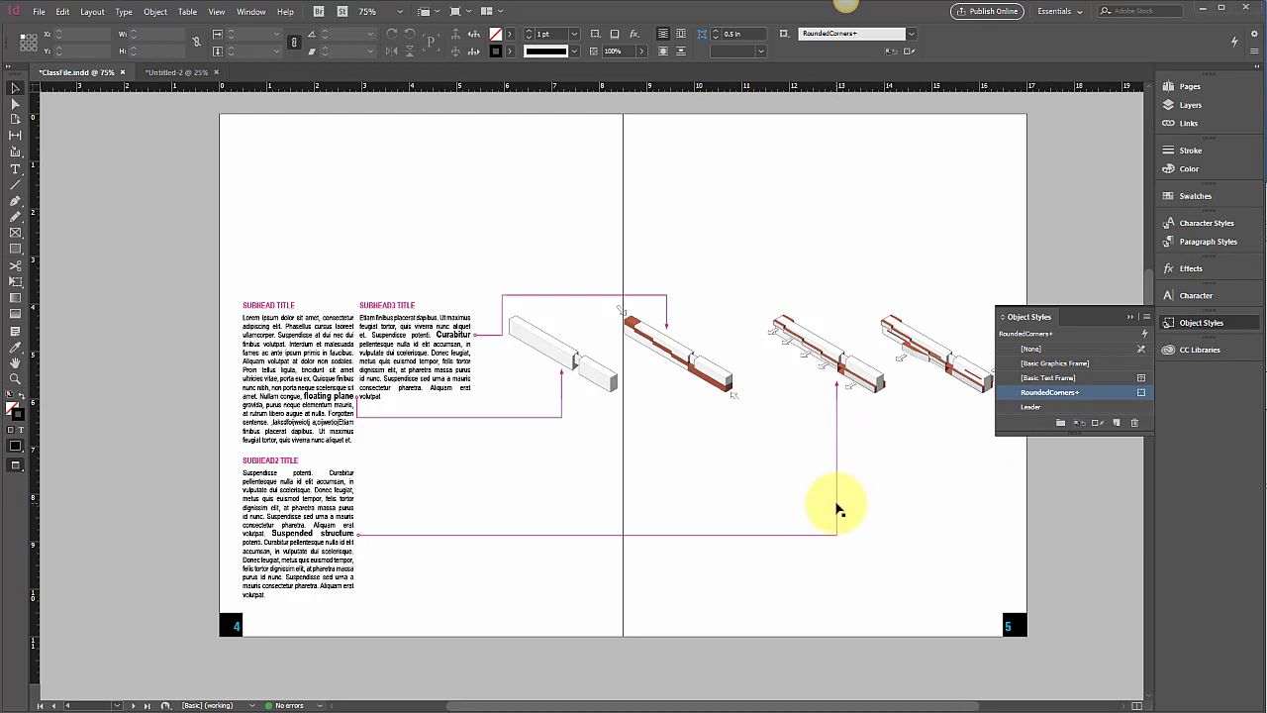
pyautogui.click(837, 509)
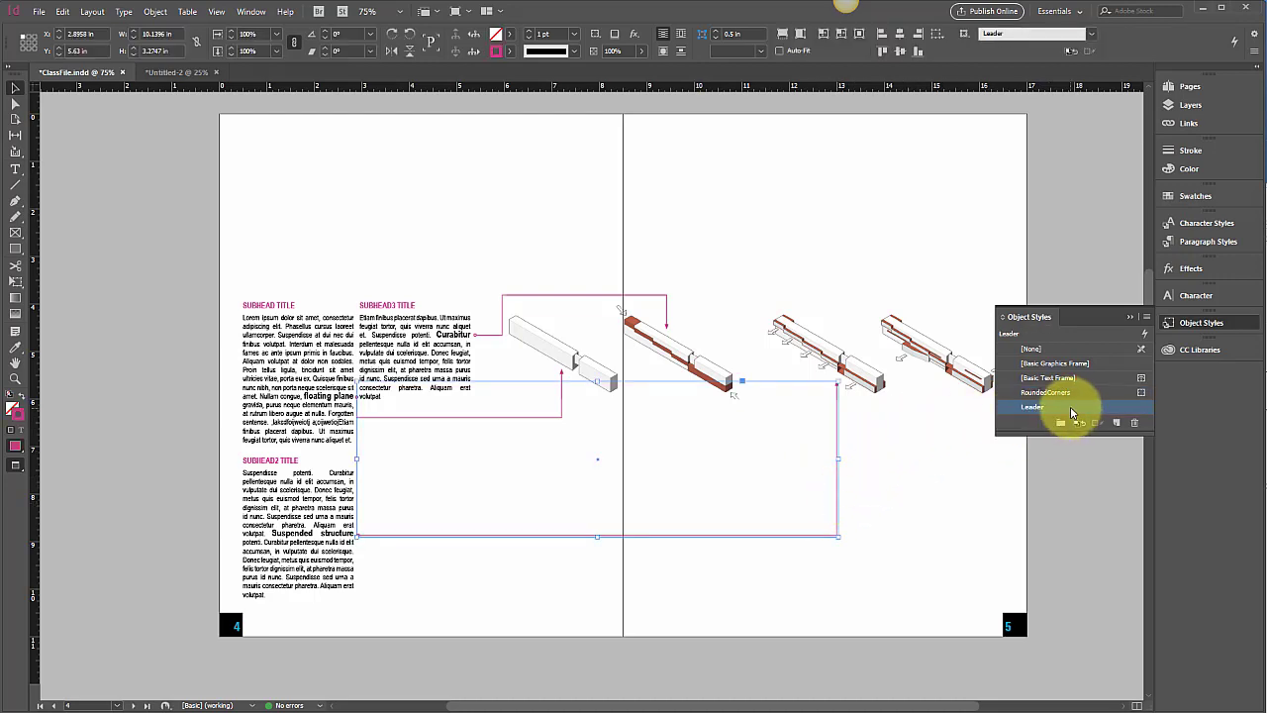
pyautogui.doubleClick(1057, 409)
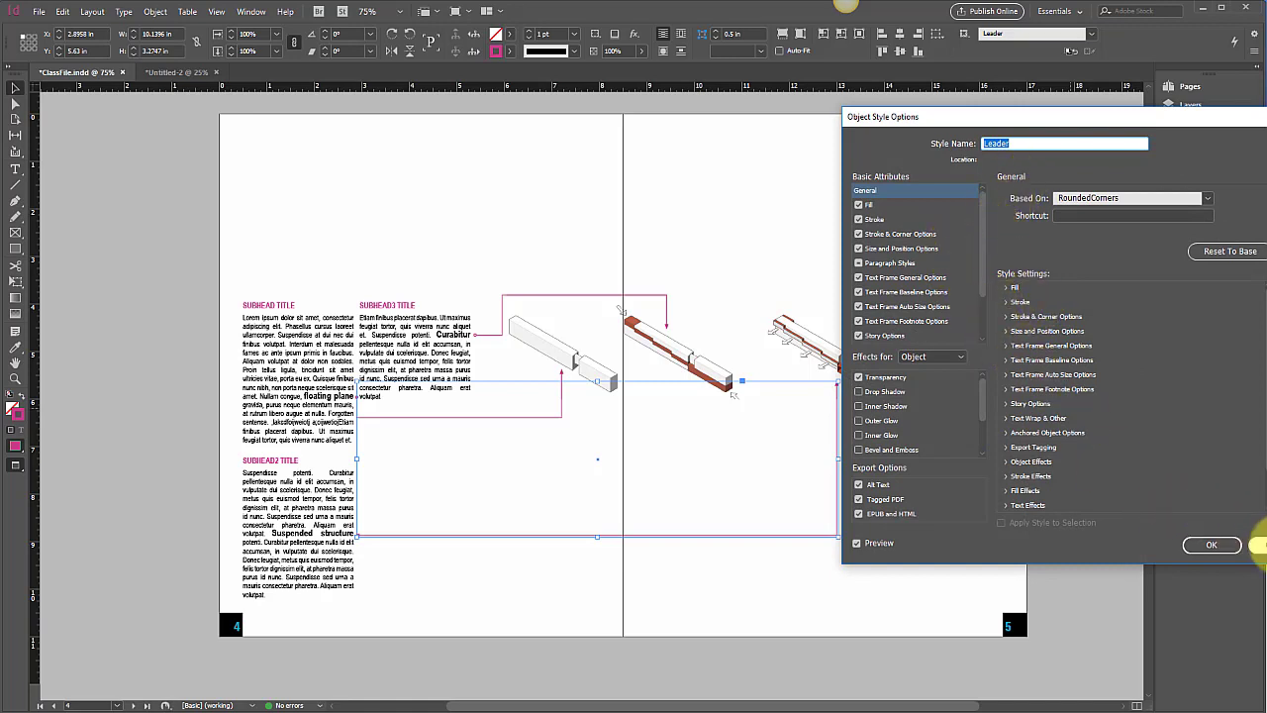
pyautogui.click(1258, 544)
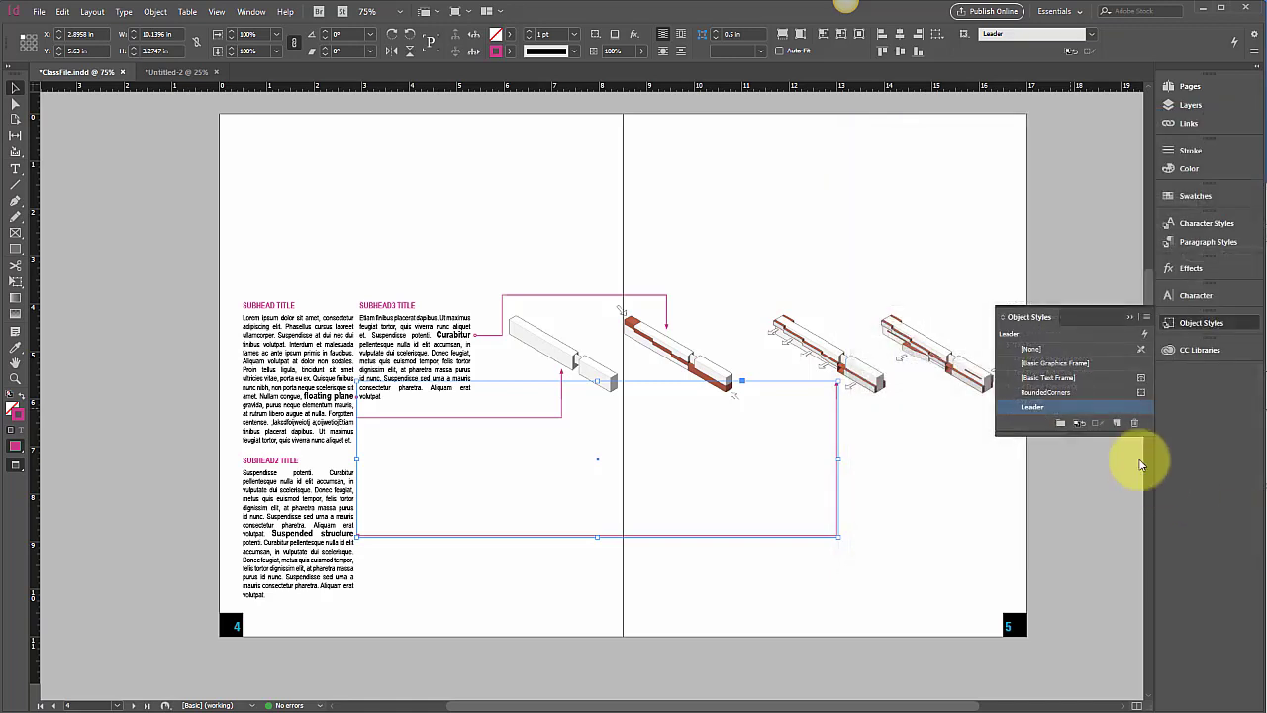
# Change the C=0 M=100 Y=0 K=0 swatch to Magenta 74, Yellow 100 so the leaders turn orange
pyautogui.click(1193, 172)
pyautogui.click(1193, 195)
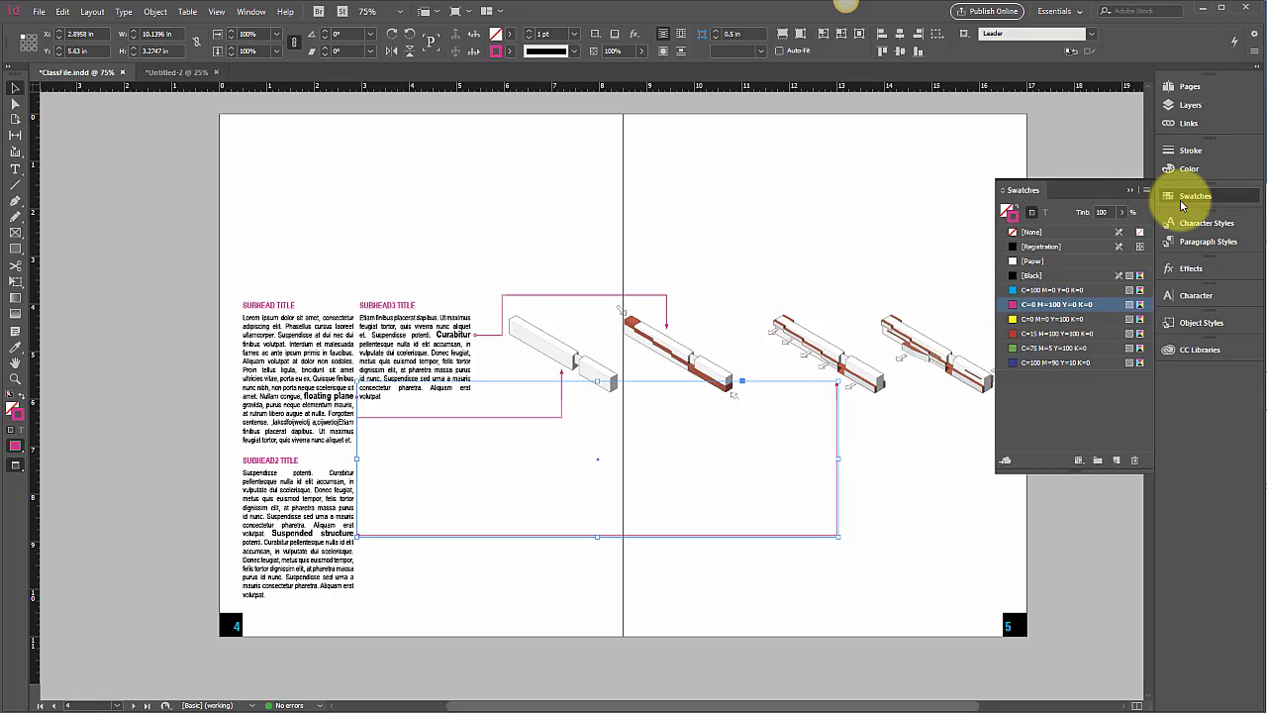
pyautogui.doubleClick(1010, 308)
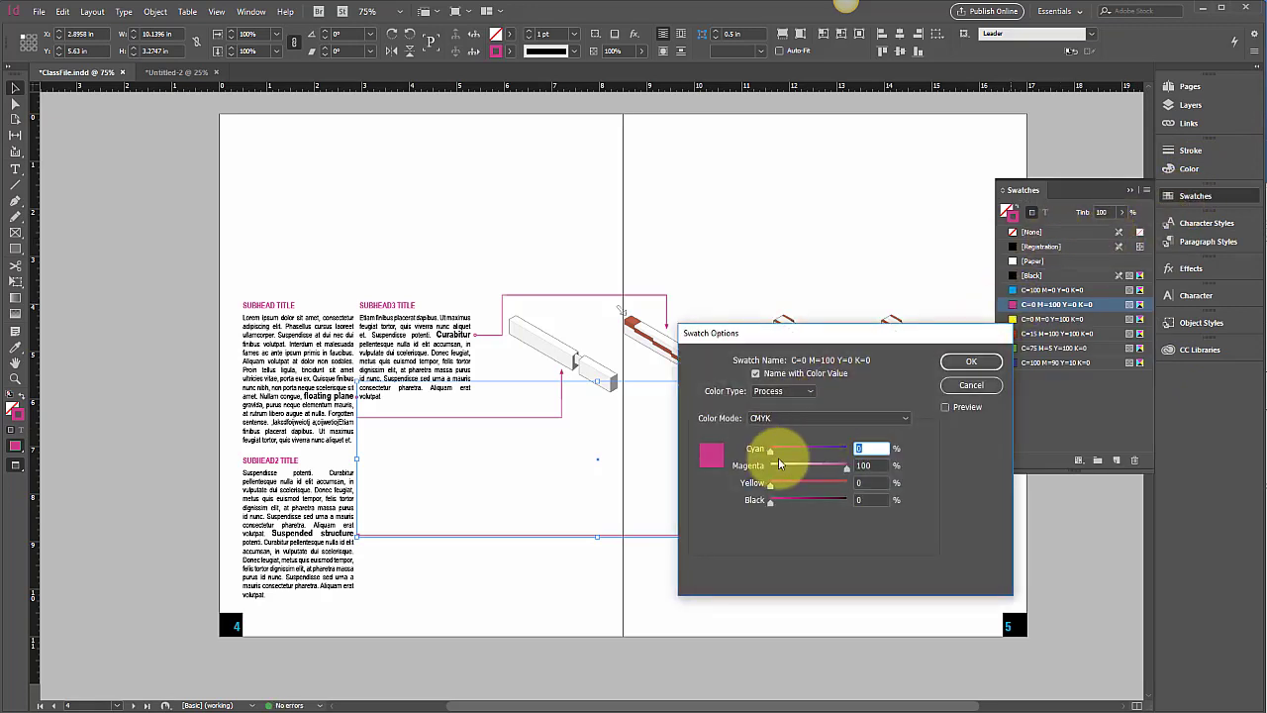
pyautogui.moveTo(794, 482); pyautogui.dragTo(766, 453)
pyautogui.moveTo(843, 469)
pyautogui.mouseDown()
pyautogui.moveTo(815, 474)
pyautogui.moveTo(848, 487)
pyautogui.mouseUp()
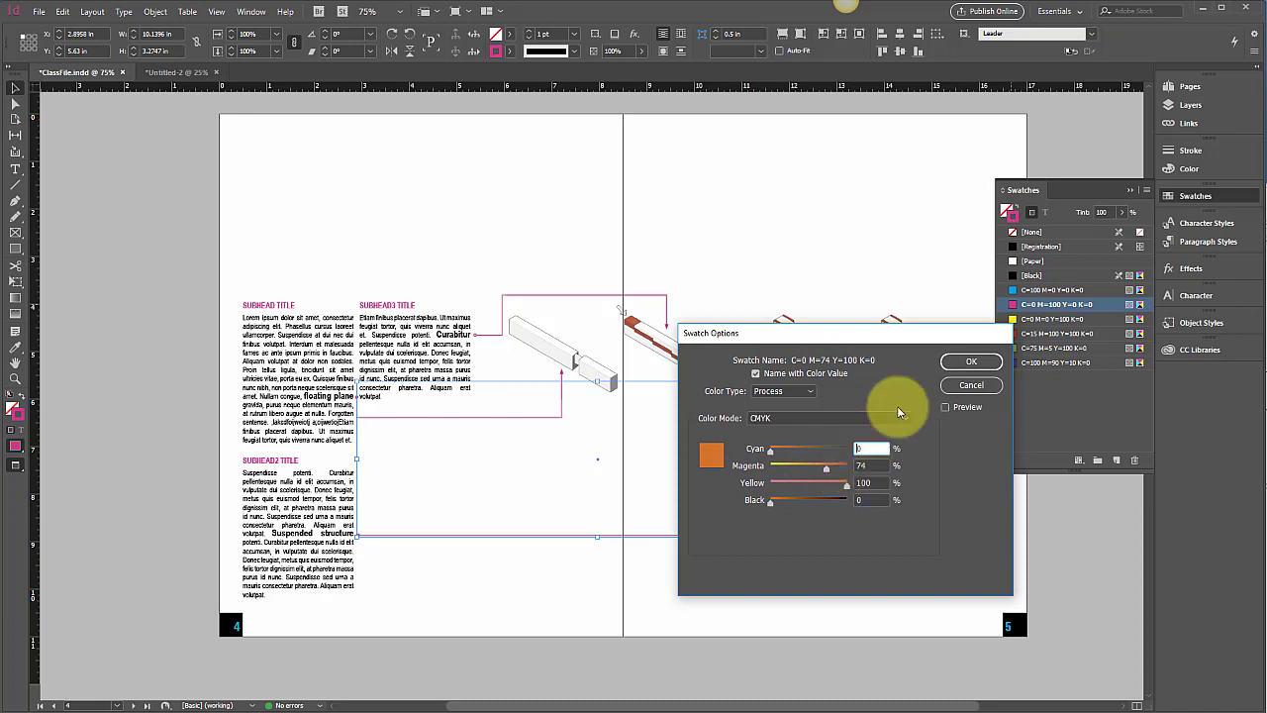
pyautogui.click(952, 362)
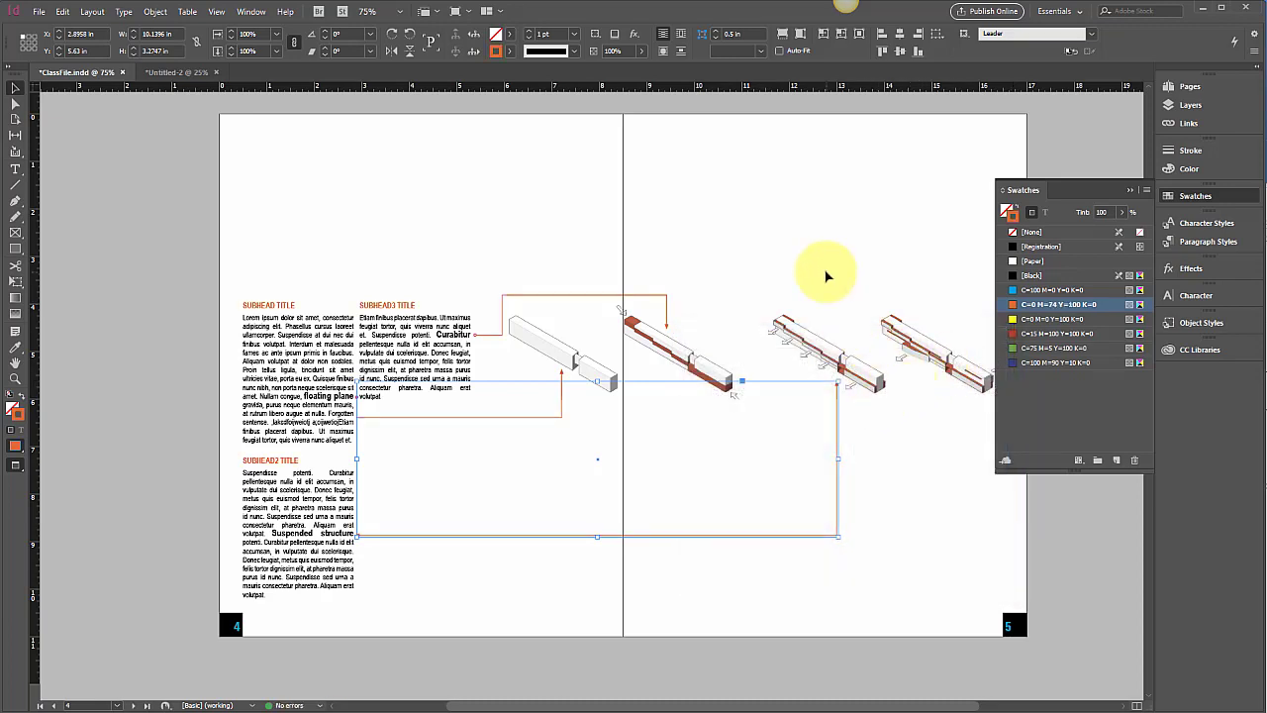
pyautogui.click(826, 275)
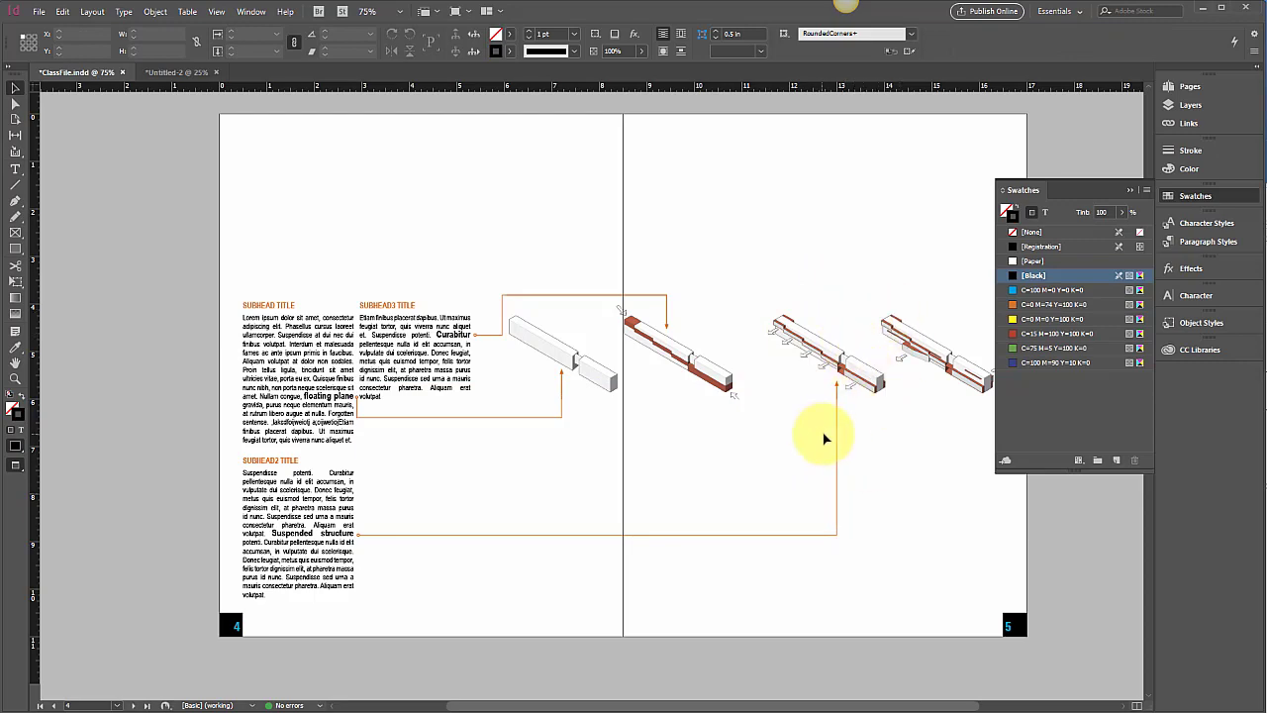
pyautogui.scroll(10, 821, 439)
pyautogui.scroll(3, 825, 437)
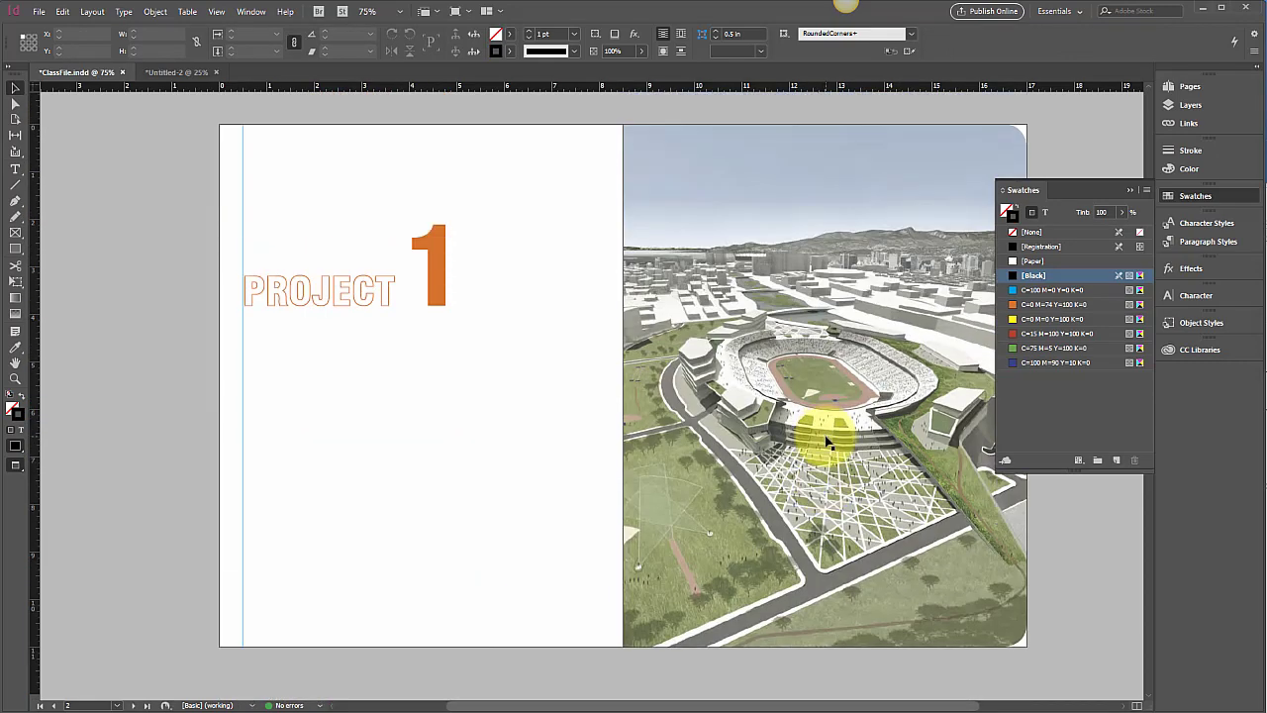
pyautogui.scroll(10, 828, 440)
pyautogui.scroll(-12, 828, 441)
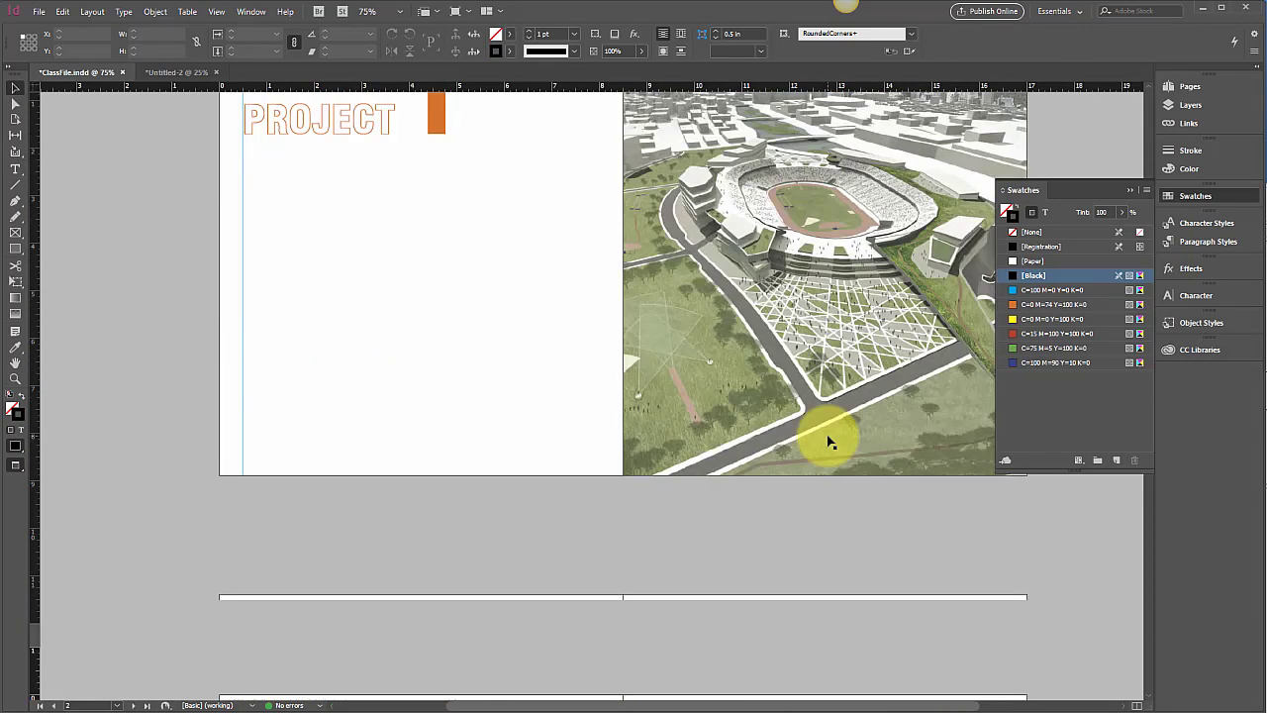
pyautogui.scroll(-15, 830, 442)
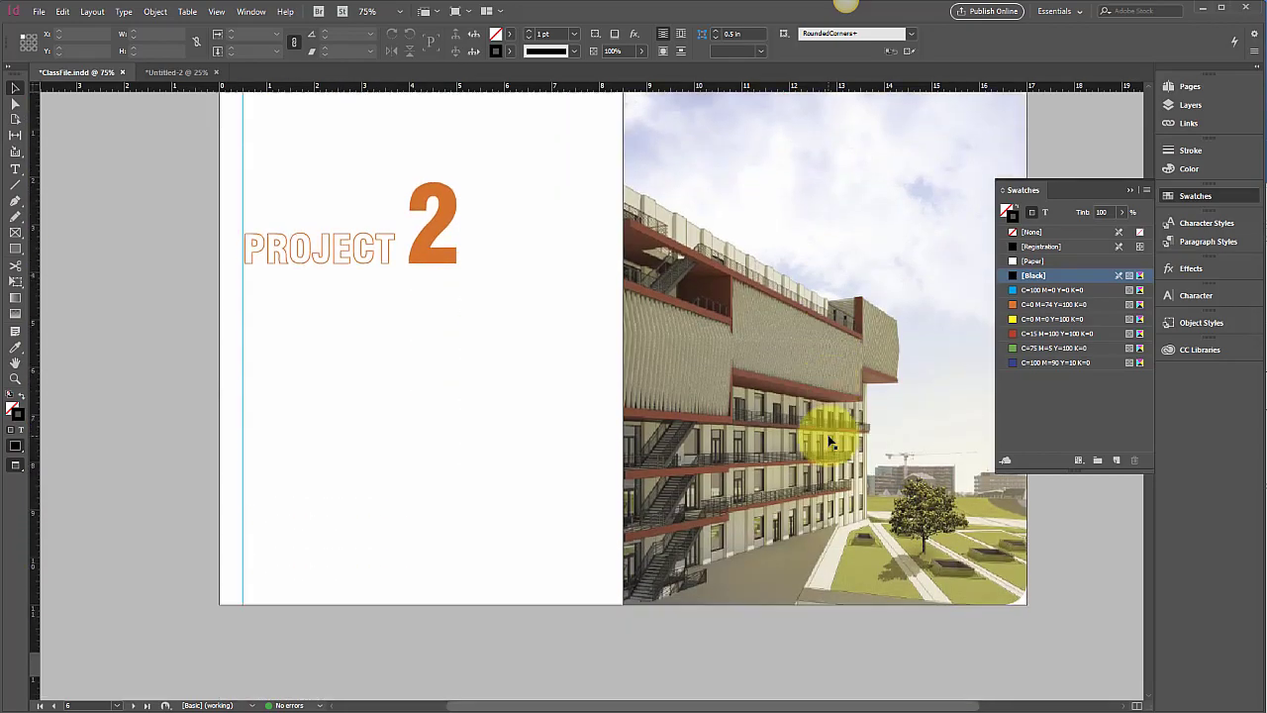
pyautogui.scroll(-12, 829, 442)
pyautogui.scroll(18, 830, 443)
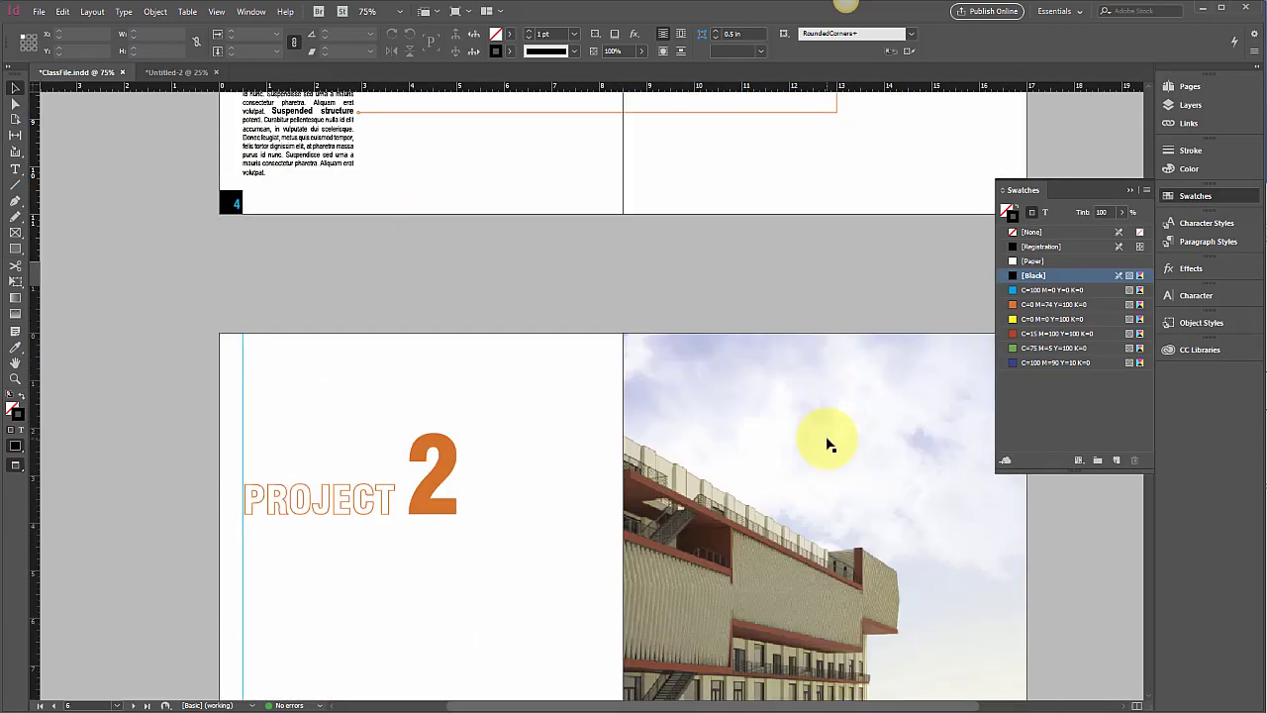
pyautogui.scroll(4, 830, 444)
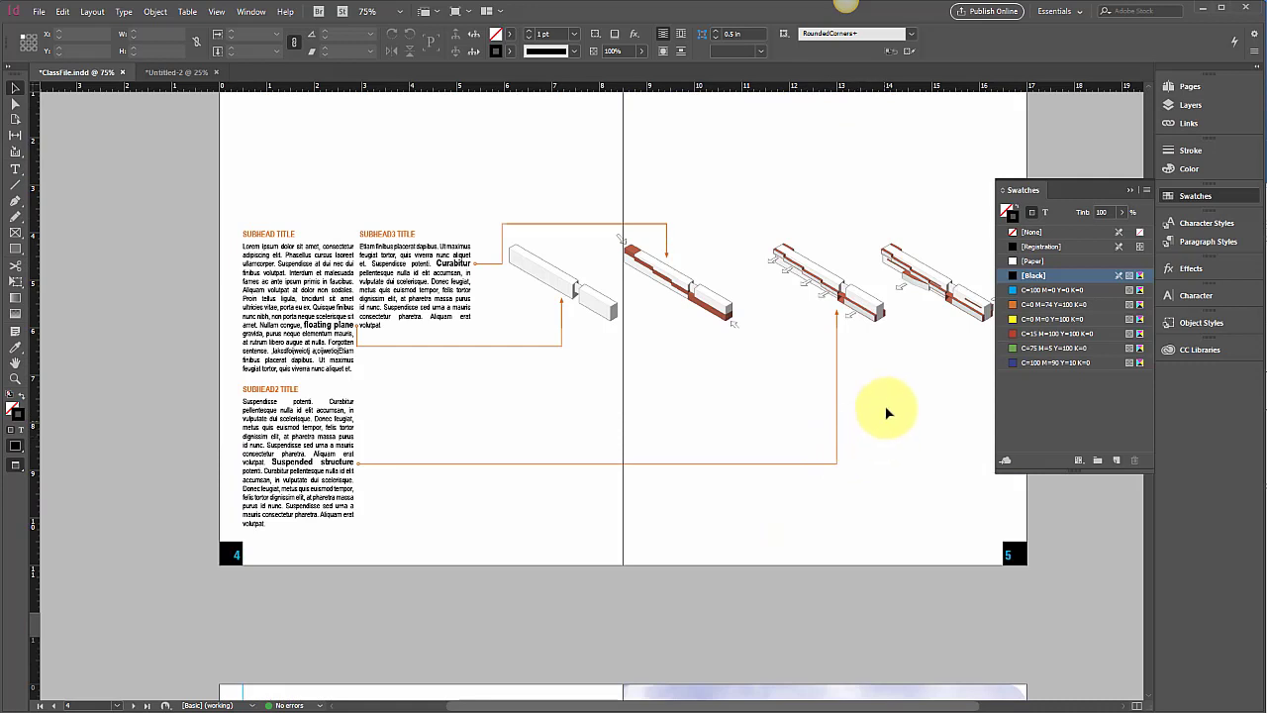